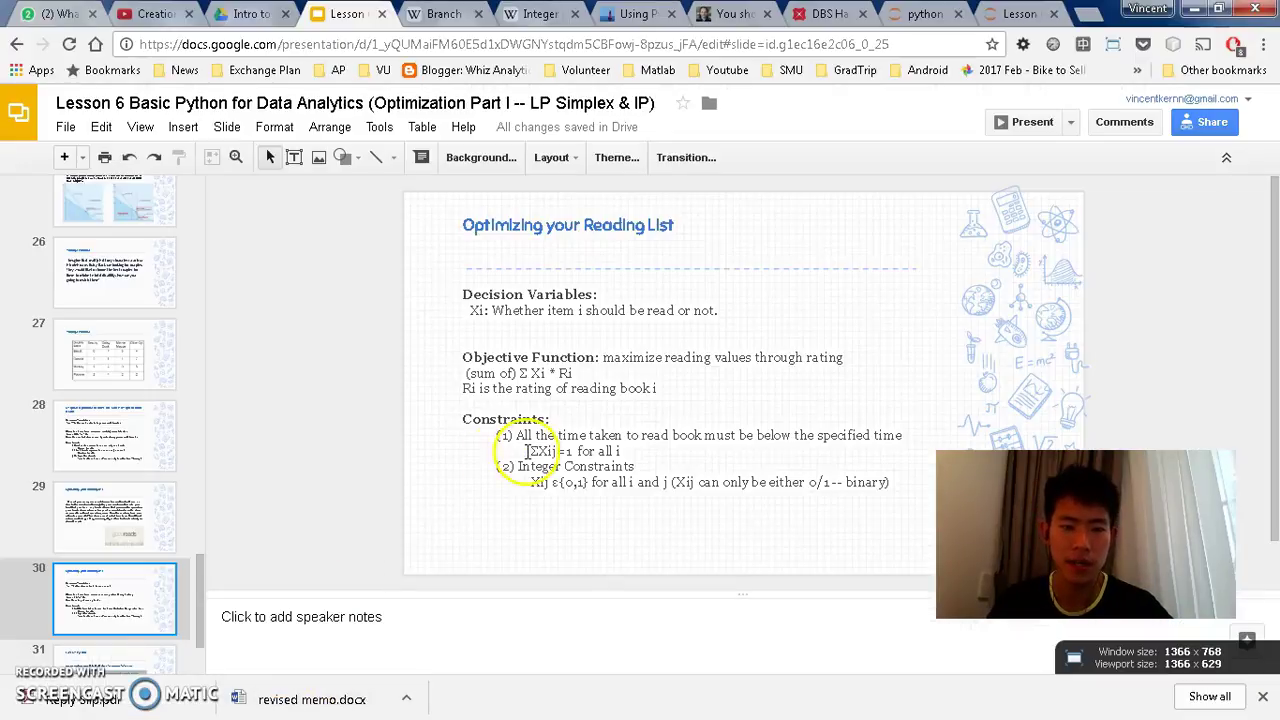
Step: Change each Xij to Xi in the time and integer constraints on the Optimizing your Reading List slide
{"action": "left_click", "coordinate": [556, 451]}
{"action": "key", "text": "BackSpace"}
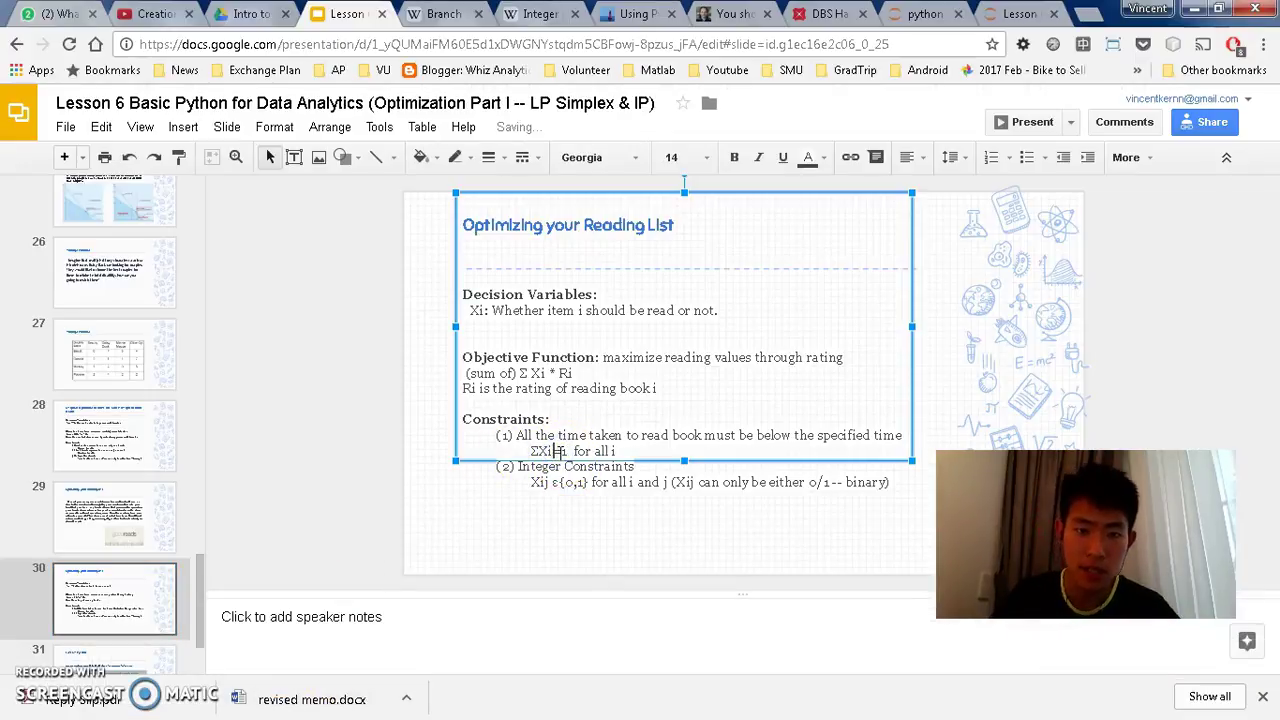
{"action": "left_click", "coordinate": [550, 483]}
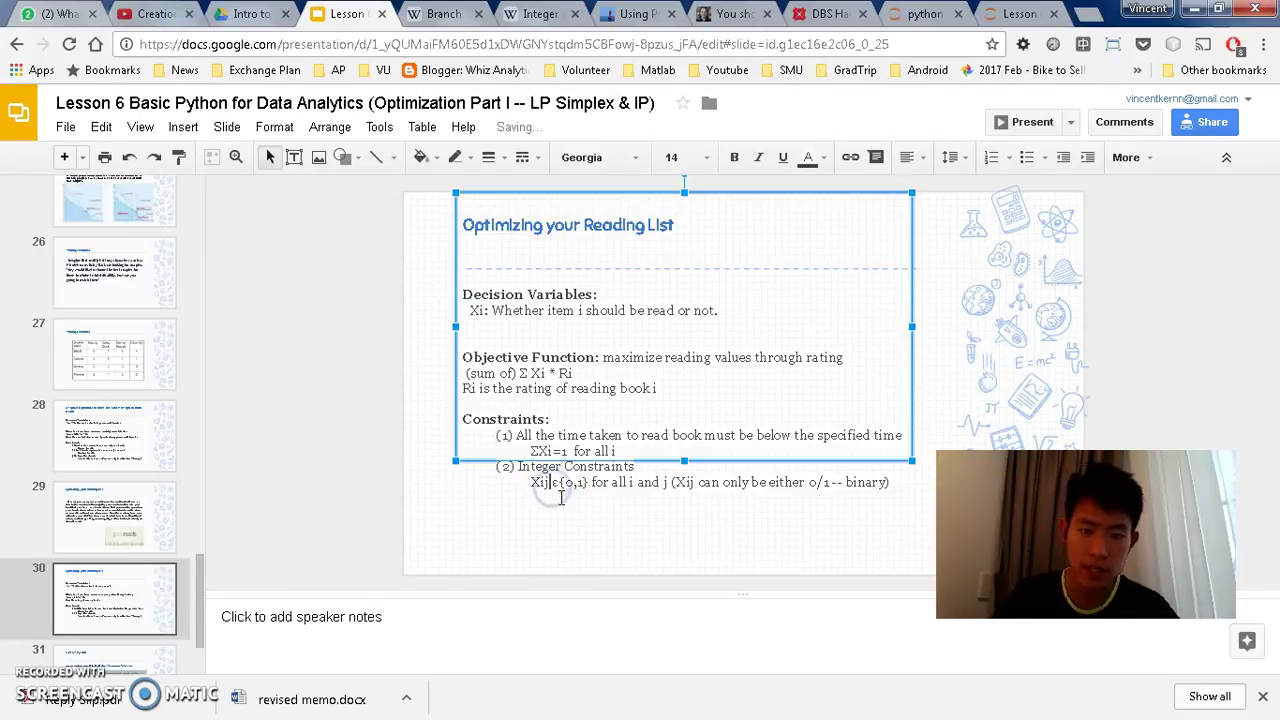
{"action": "key", "text": "BackSpace"}
{"action": "left_click", "coordinate": [565, 446]}
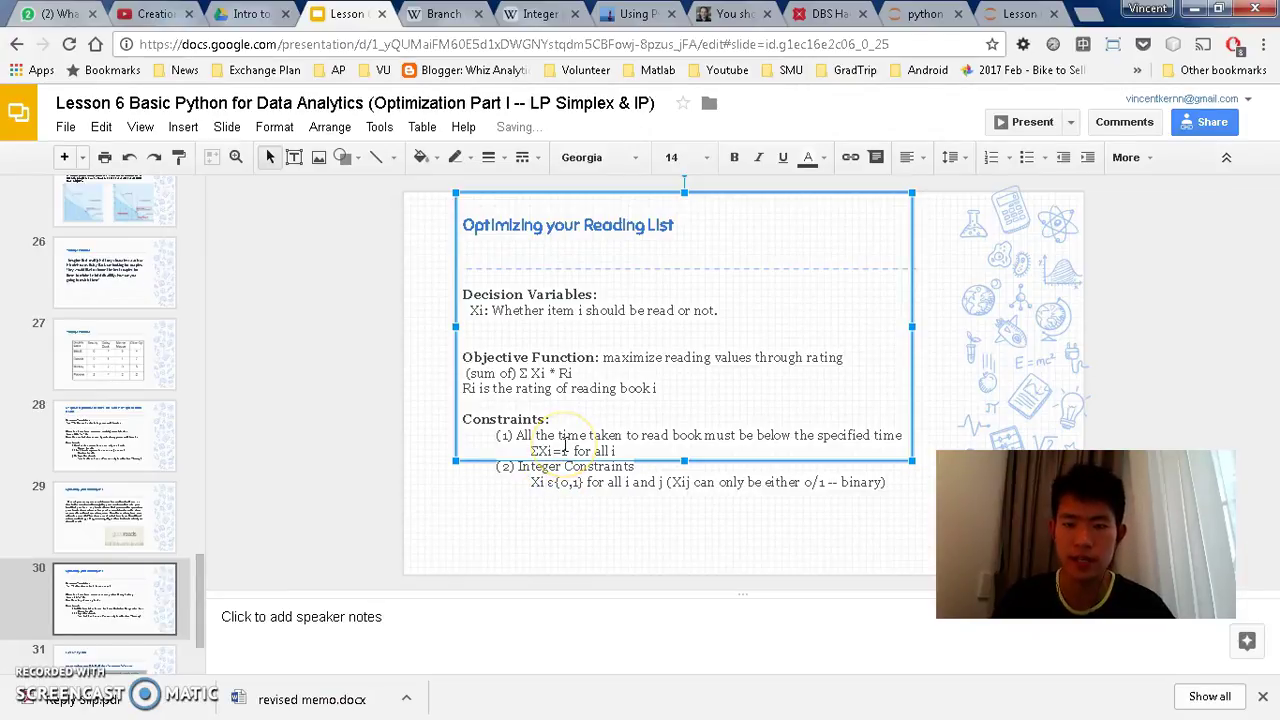
{"action": "left_click", "coordinate": [687, 483]}
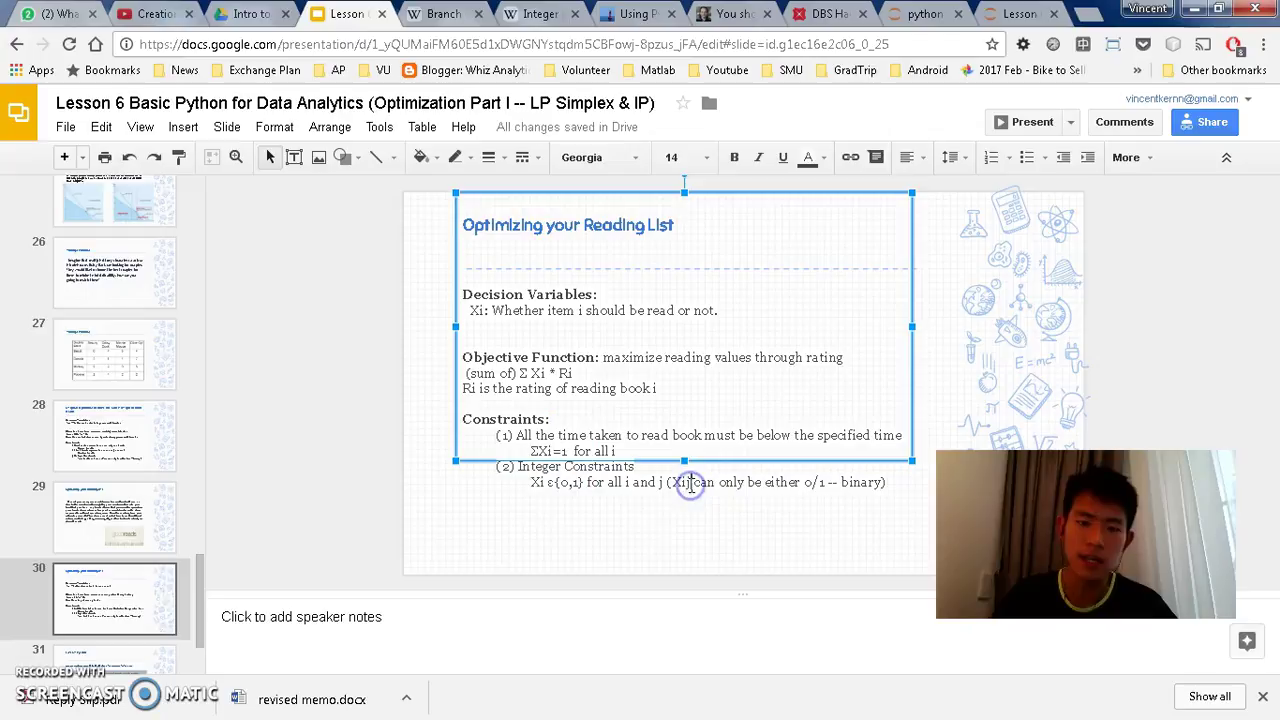
{"action": "key", "text": "BackSpace"}
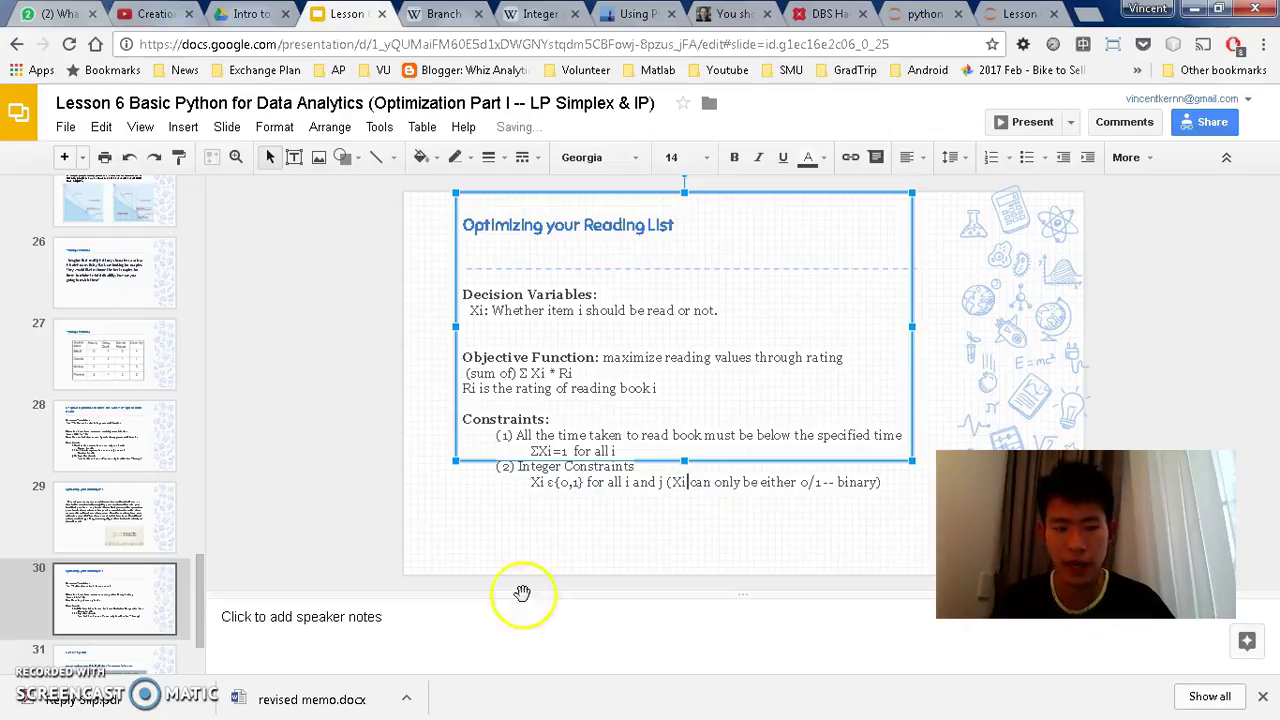
Step: Switch to the python6 tutorial problems.xlsx workbook in Excel and open the GoodReads sheet
{"action": "key", "text": "alt+Tab"}
{"action": "key", "text": "alt+Tab"}
{"action": "key", "text": "alt+Tab"}
{"action": "key", "text": "alt+Tab"}
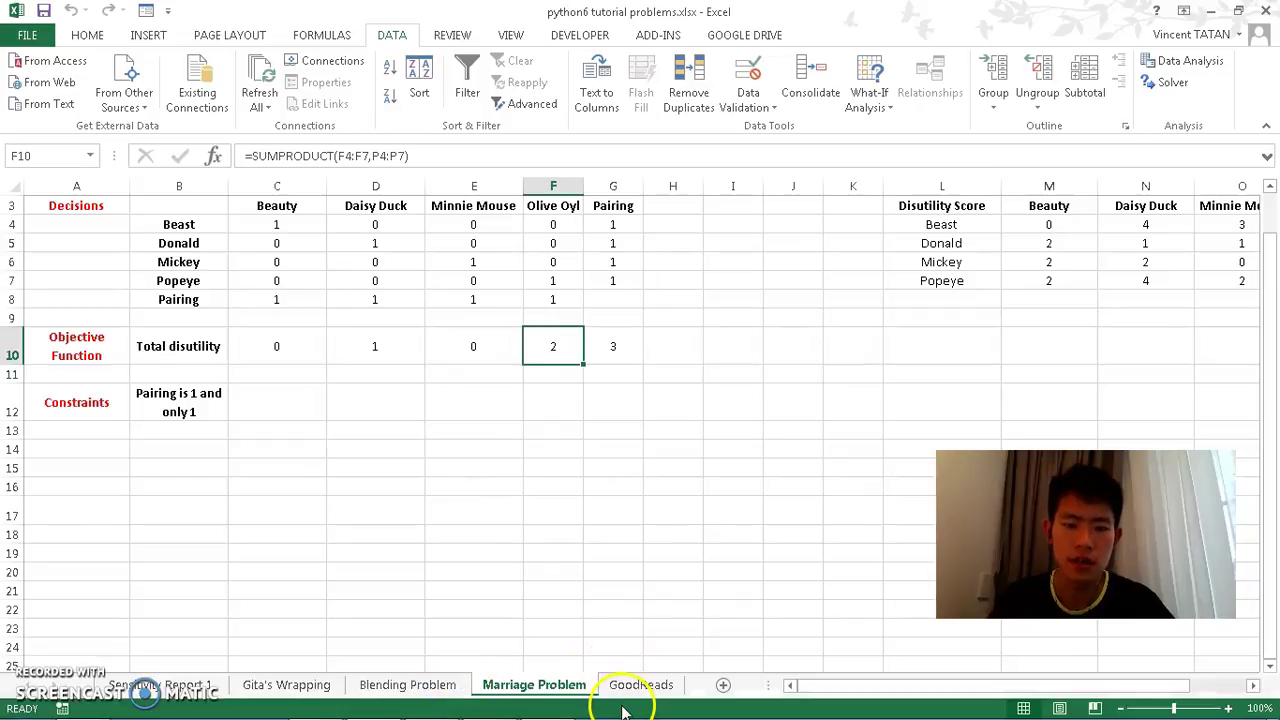
{"action": "left_click", "coordinate": [634, 685]}
Step: Examine the book index, rating.1 and pages columns from the first rows of the GoodReads sheet
{"action": "left_click", "coordinate": [330, 378]}
{"action": "key", "text": "Up"}
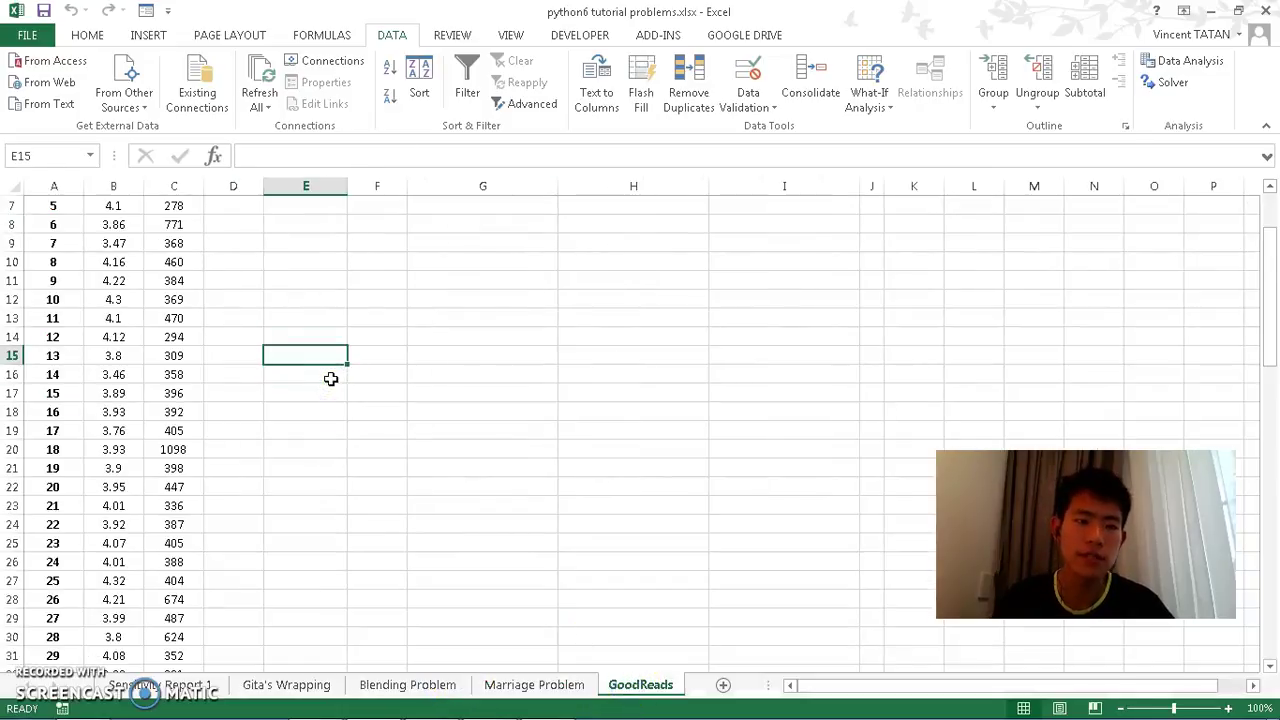
{"action": "key", "text": "ctrl+Up"}
{"action": "key", "text": "Left"}
{"action": "key", "text": "Left"}
{"action": "key", "text": "Left"}
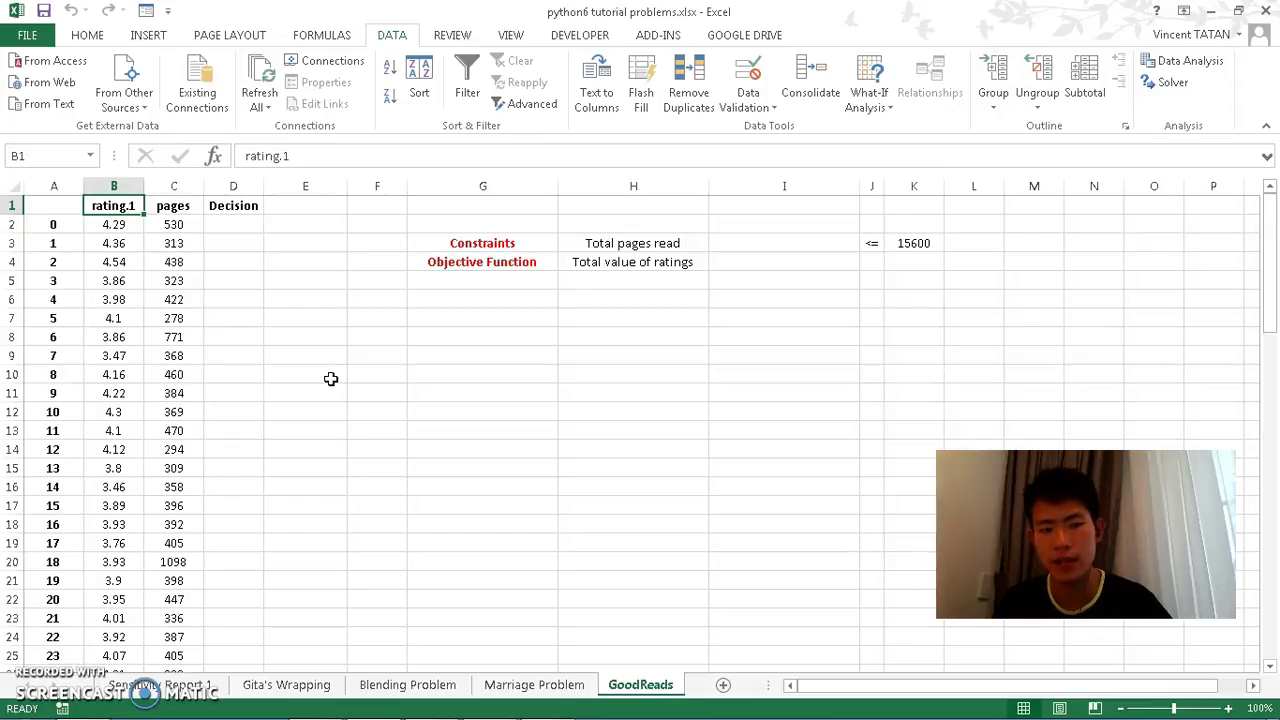
{"action": "key", "text": "Down"}
{"action": "key", "text": "Left"}
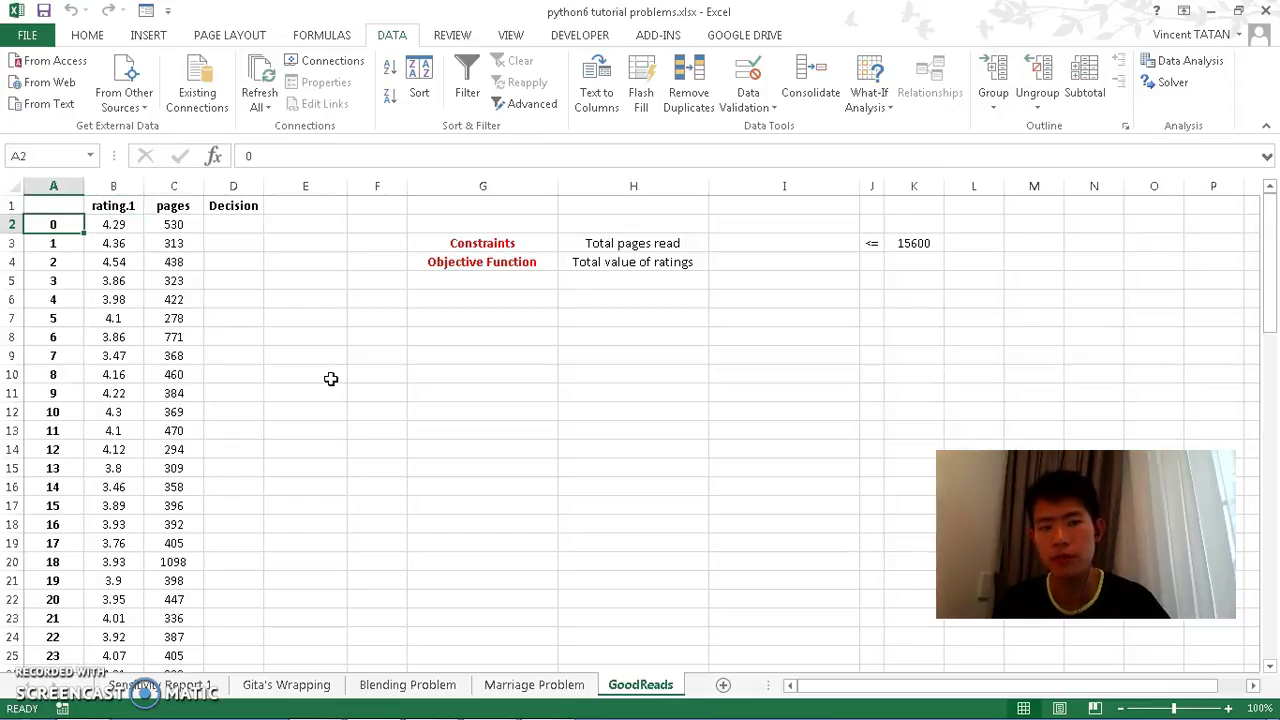
{"action": "key", "text": "Down"}
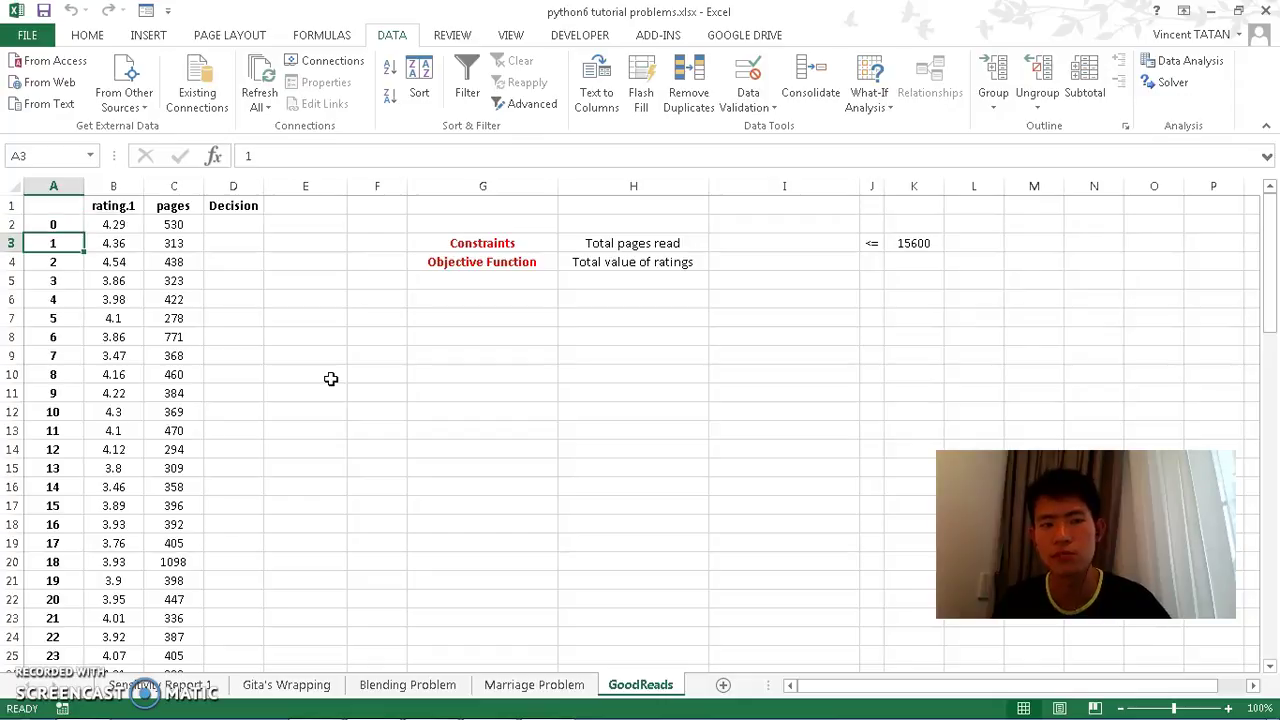
{"action": "key", "text": "Down"}
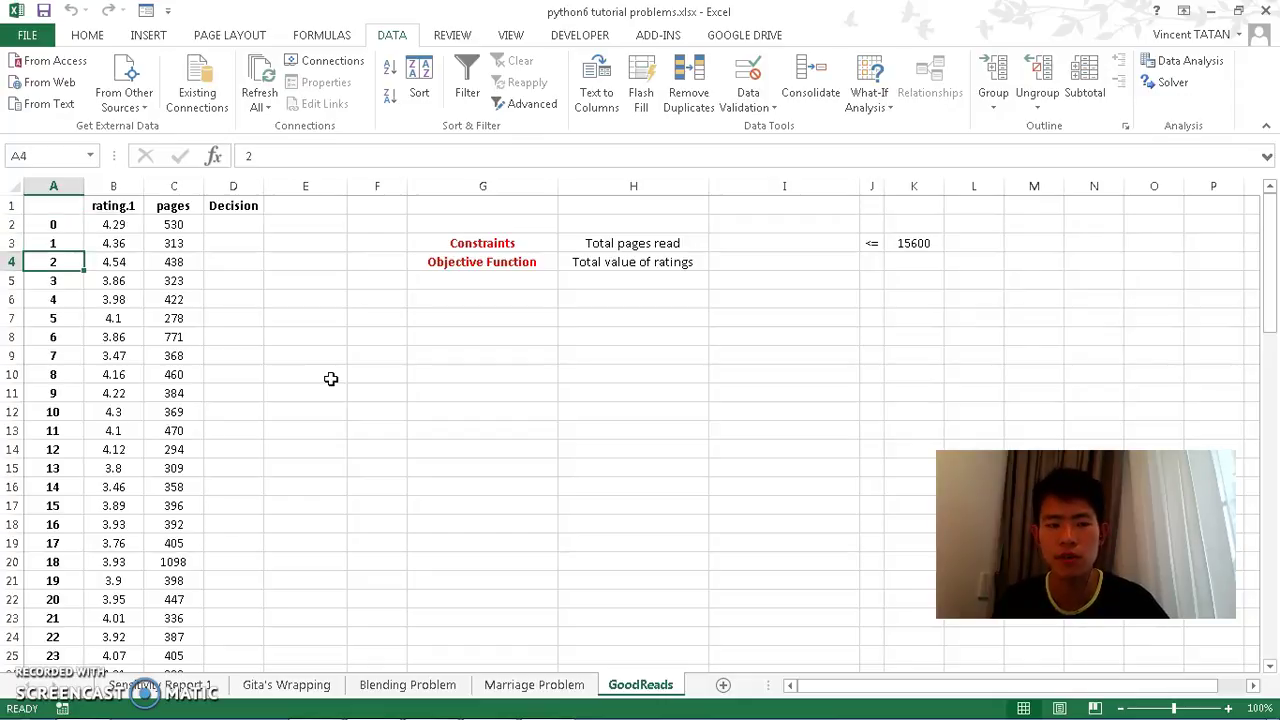
{"action": "key", "text": "Up"}
{"action": "key", "text": "Right"}
{"action": "key", "text": "Up"}
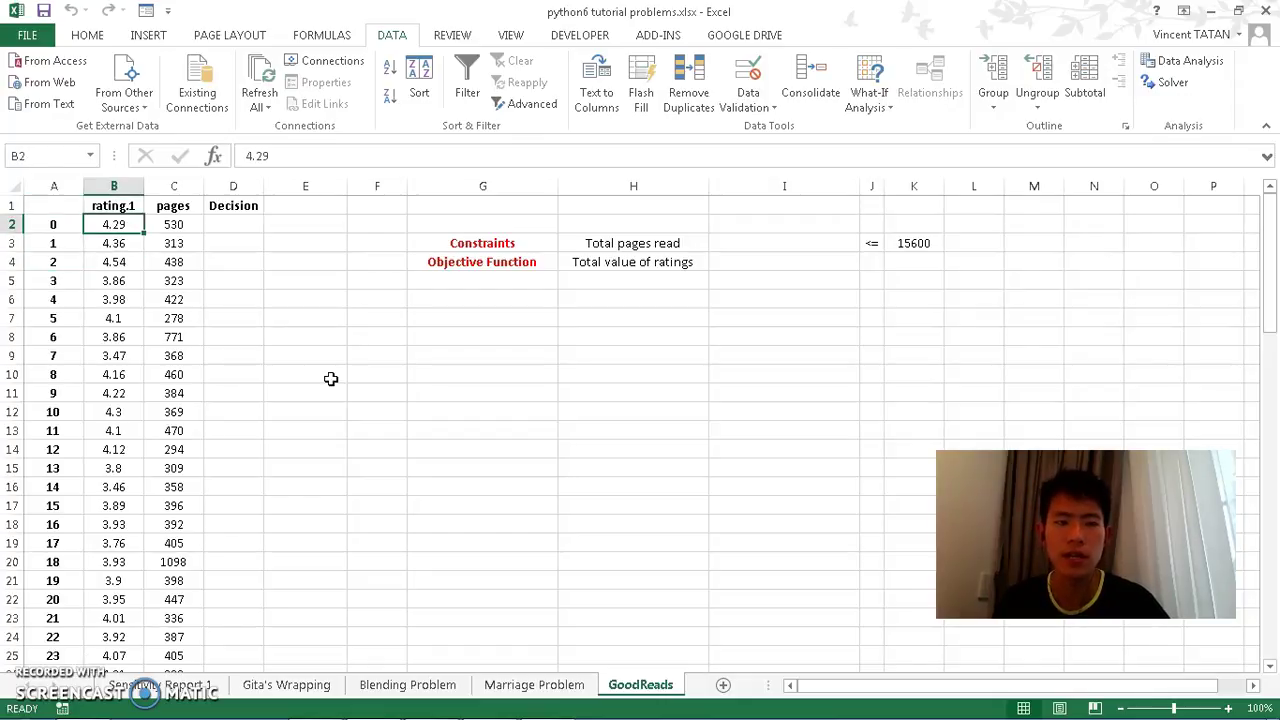
{"action": "key", "text": "Right"}
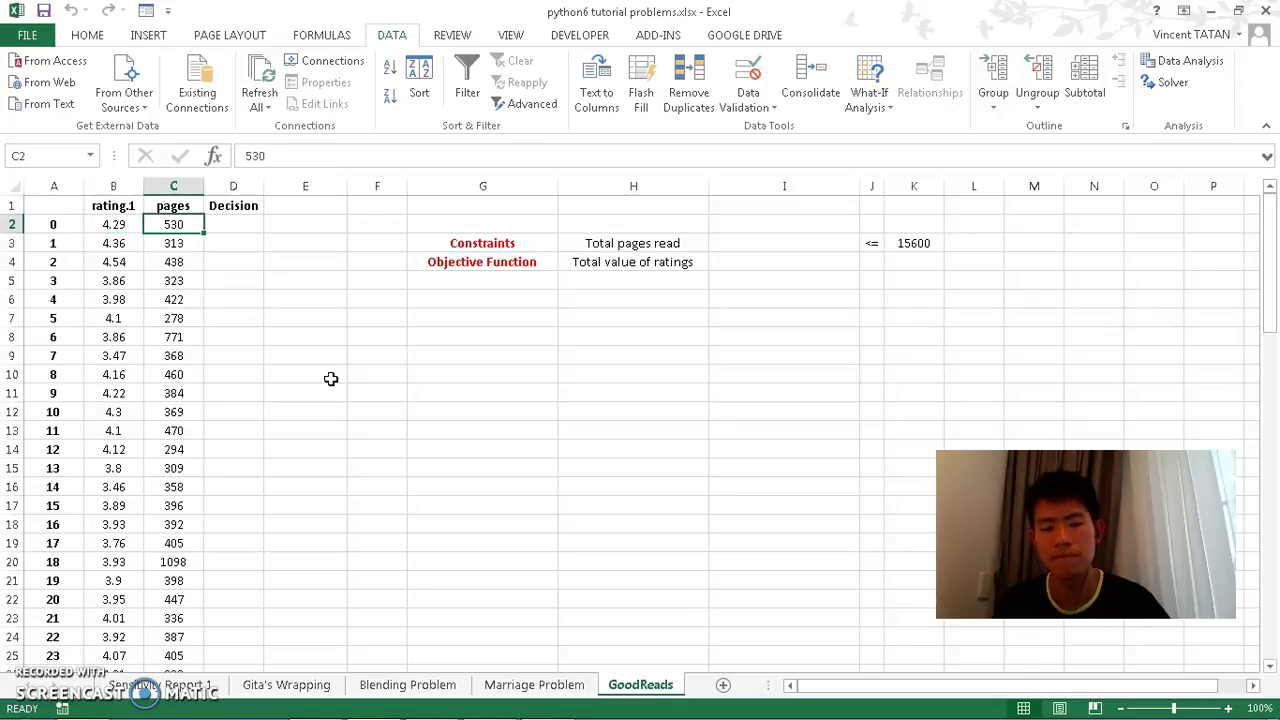
Step: Switch to the browser and bring up the beginning of the Lesson 6 Jupyter notebook
{"action": "key", "text": "alt+Tab"}
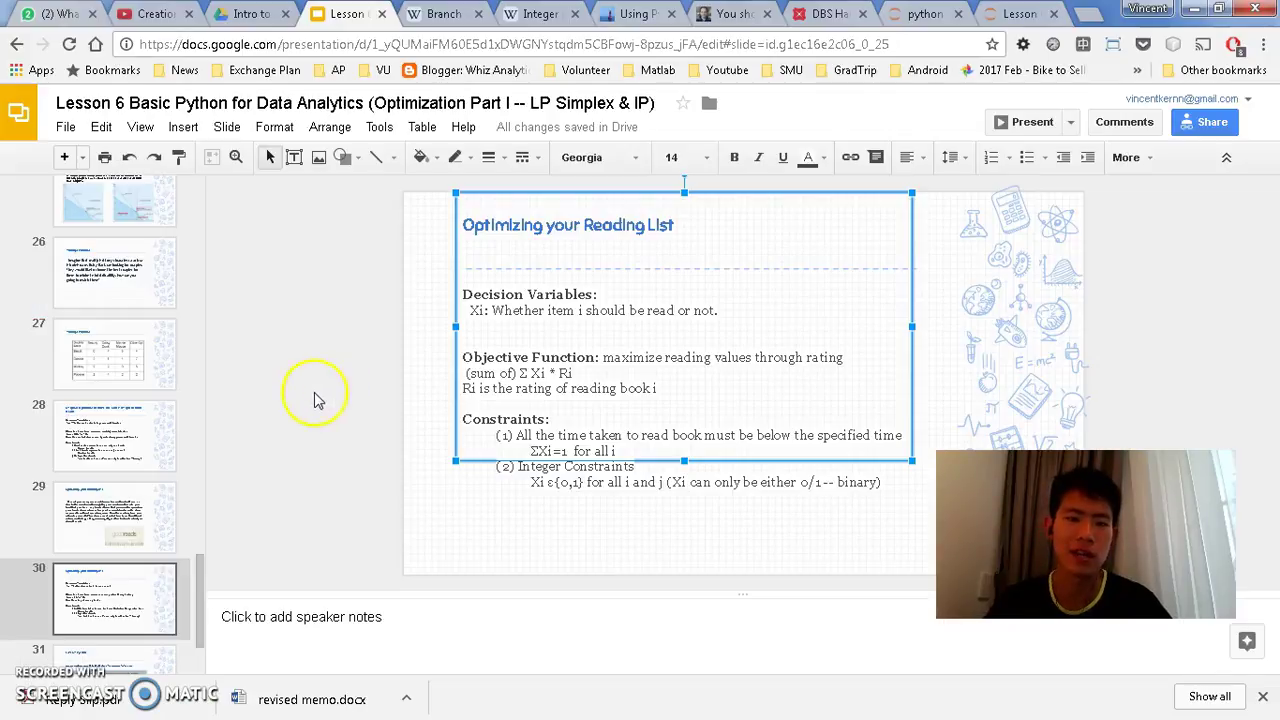
{"action": "left_click", "coordinate": [686, 482]}
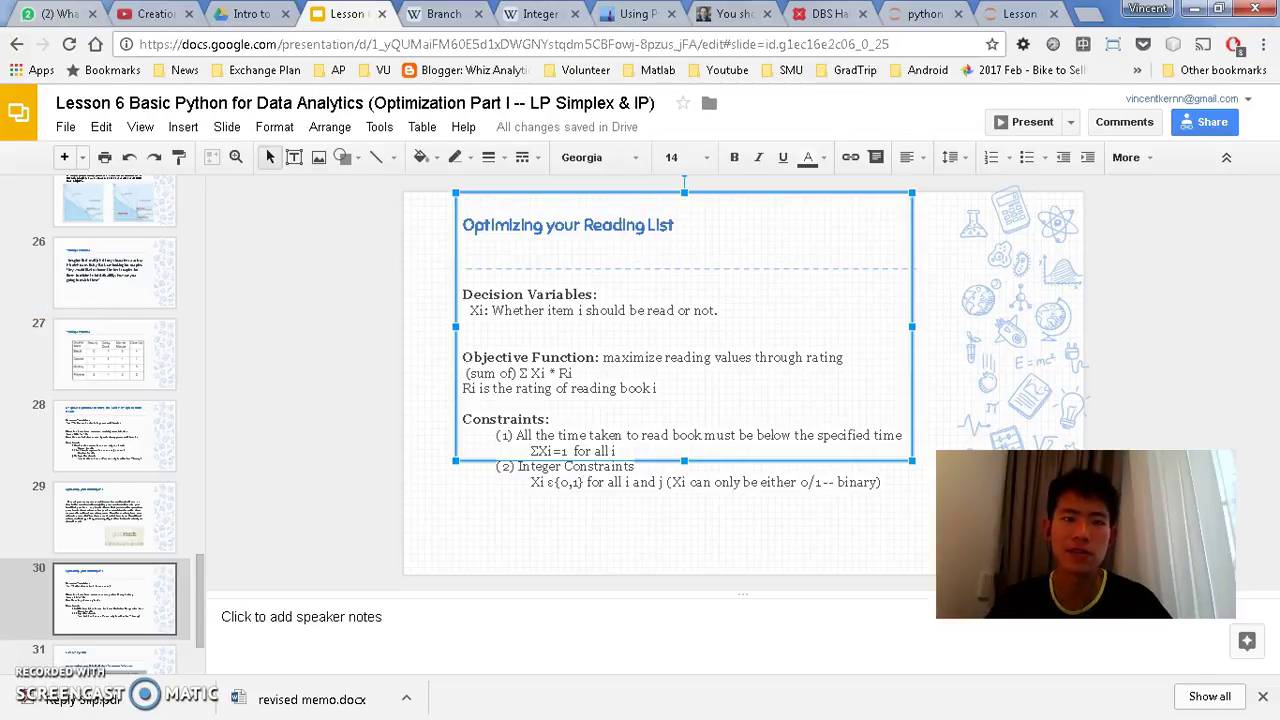
{"action": "left_click", "coordinate": [1020, 14]}
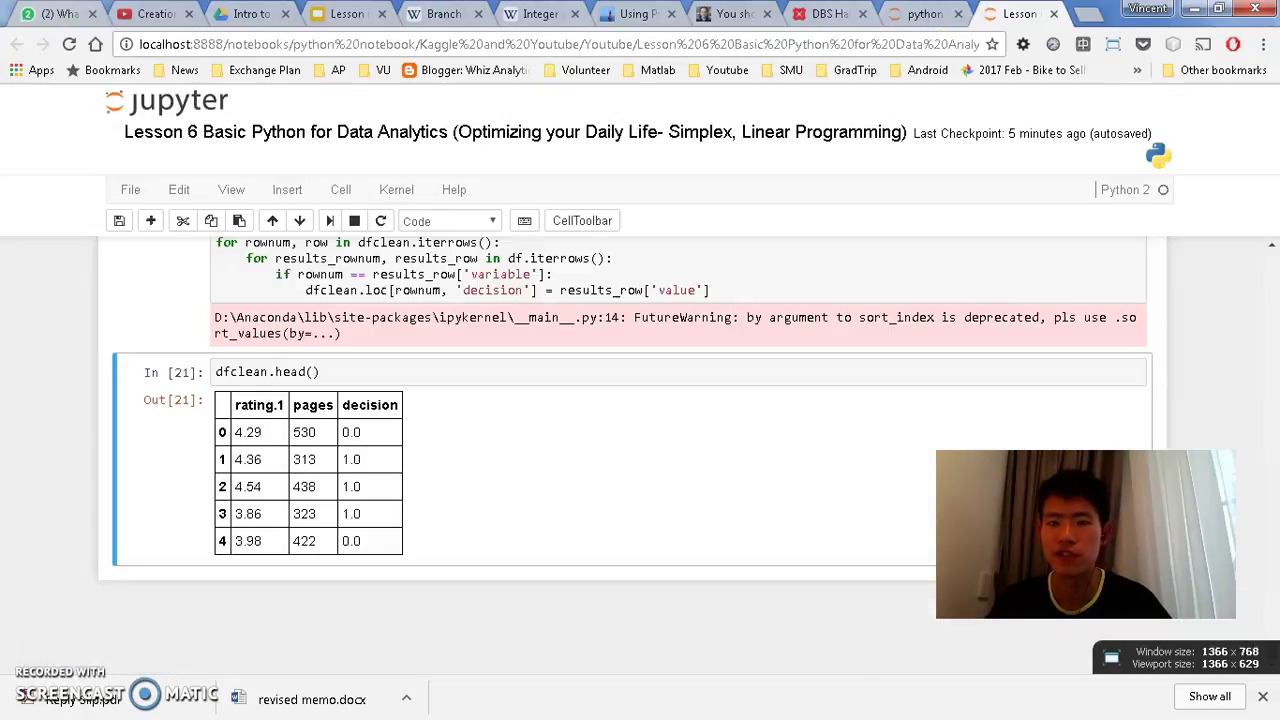
{"action": "left_click", "coordinate": [1273, 345]}
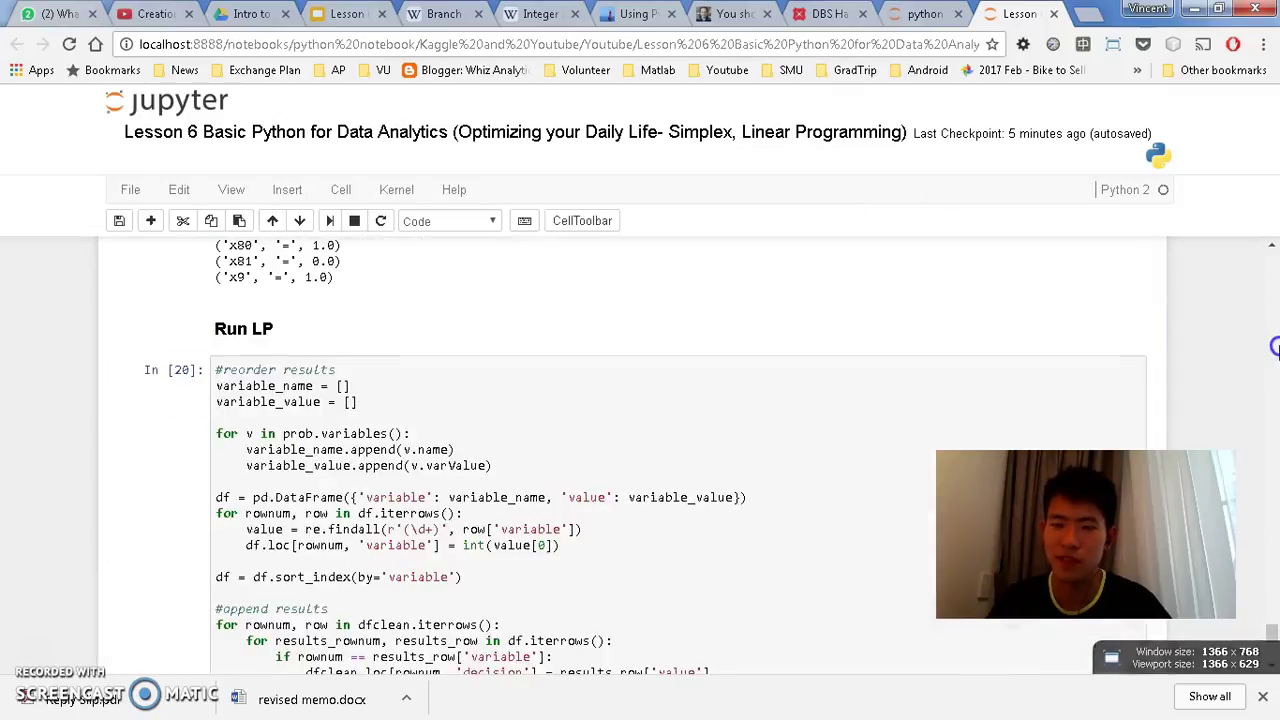
{"action": "left_click_drag", "start_coordinate": [1273, 345], "coordinate": [1273, 245]}
{"action": "left_click", "coordinate": [910, 357]}
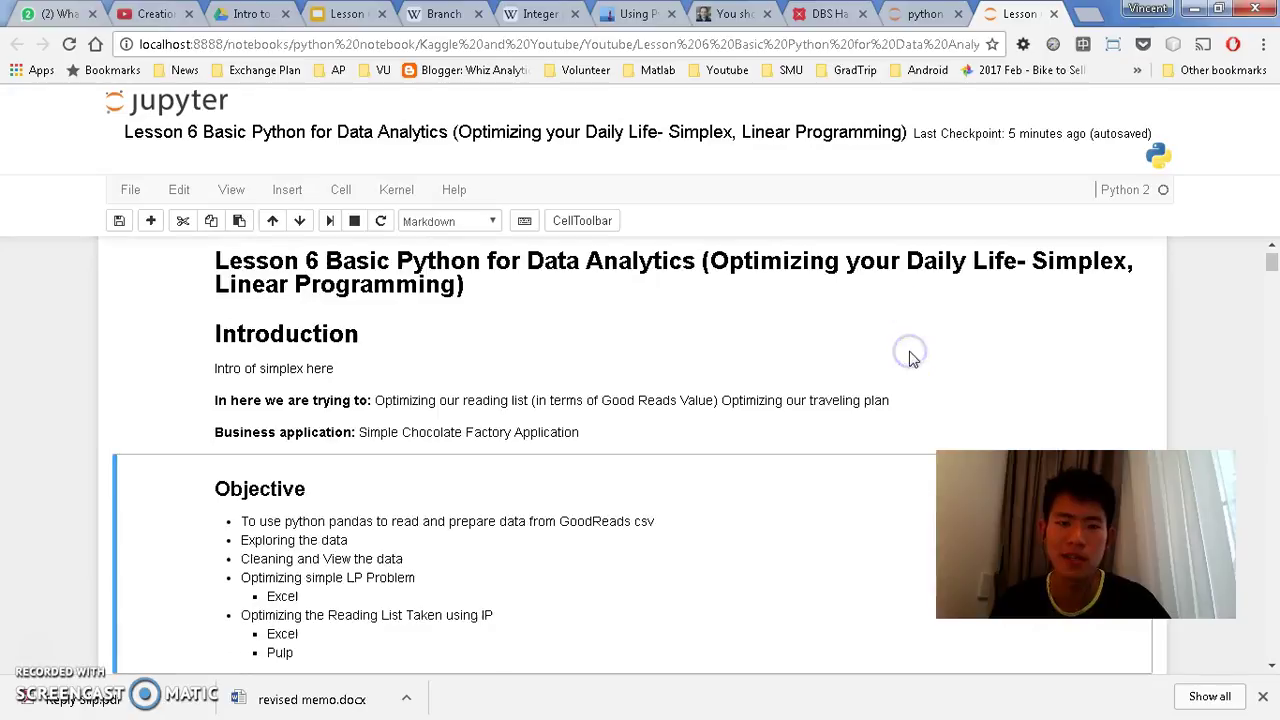
Step: Review the notebook cells from the Objective through data preparation to the df.describe outputs
{"action": "key", "text": "Down"}
{"action": "key", "text": "Down"}
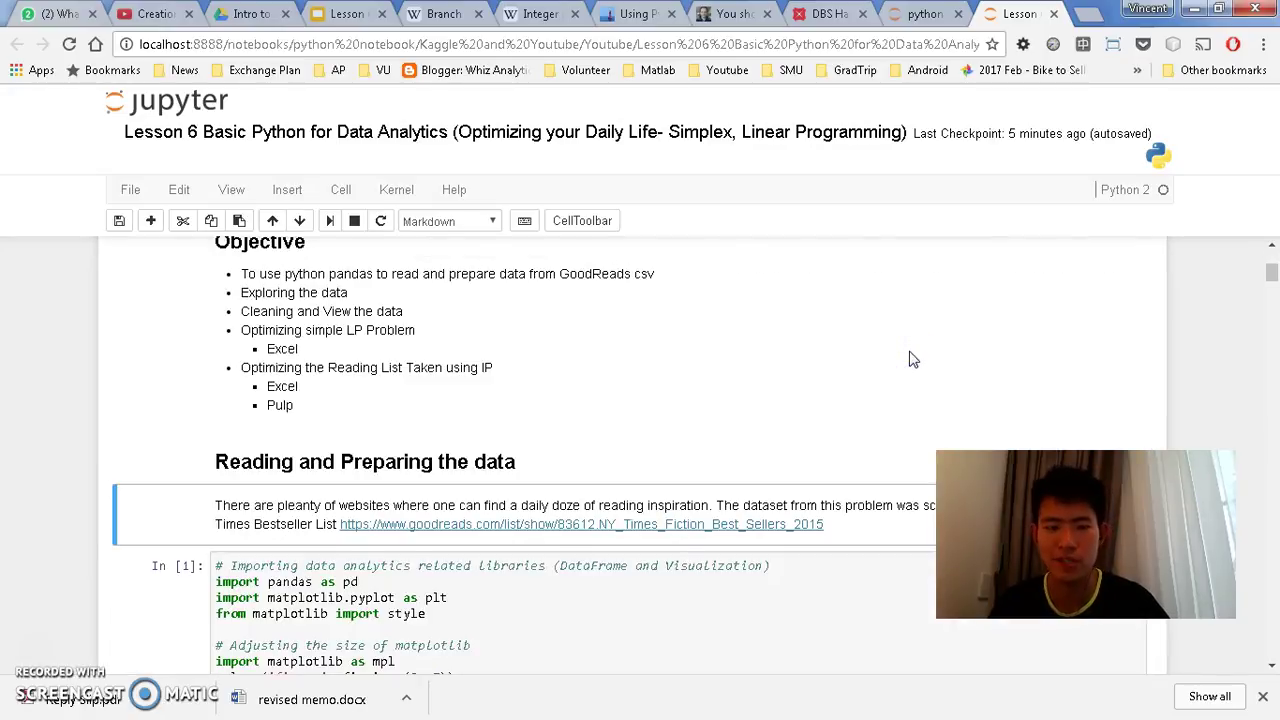
{"action": "key", "text": "Down"}
{"action": "key", "text": "Down"}
{"action": "key", "text": "Down"}
{"action": "key", "text": "Down"}
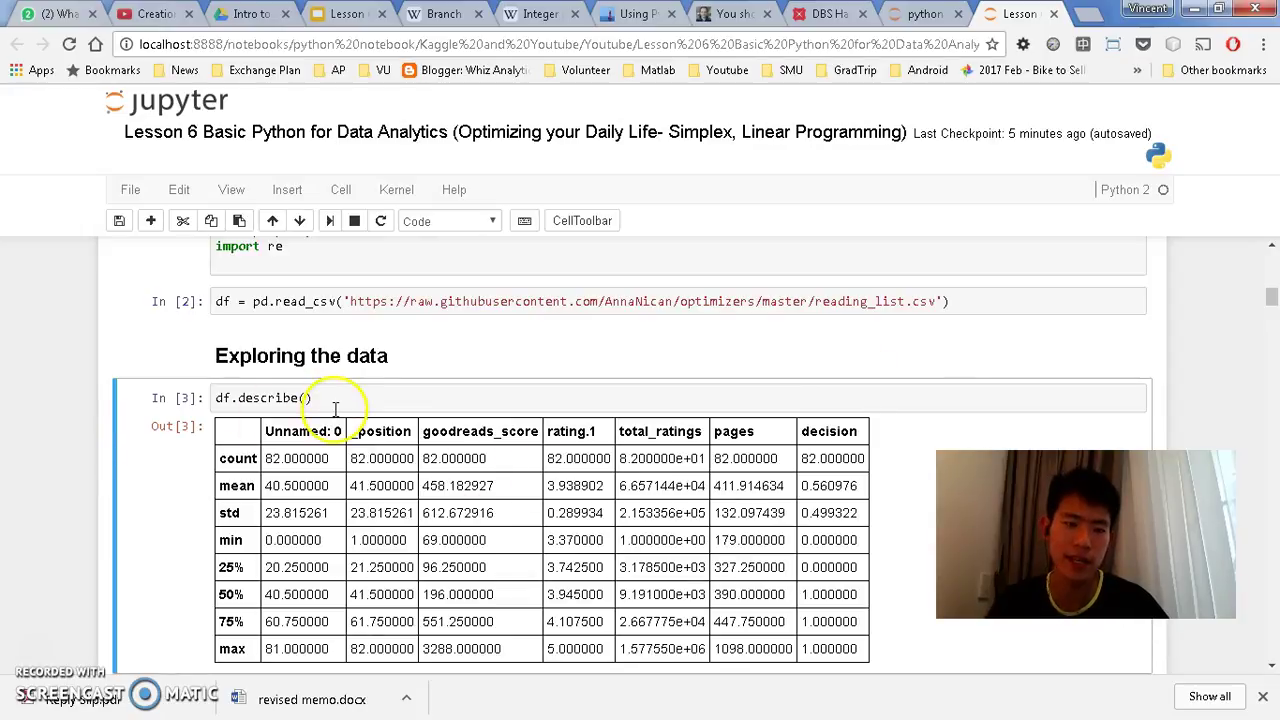
{"action": "key", "text": "Down"}
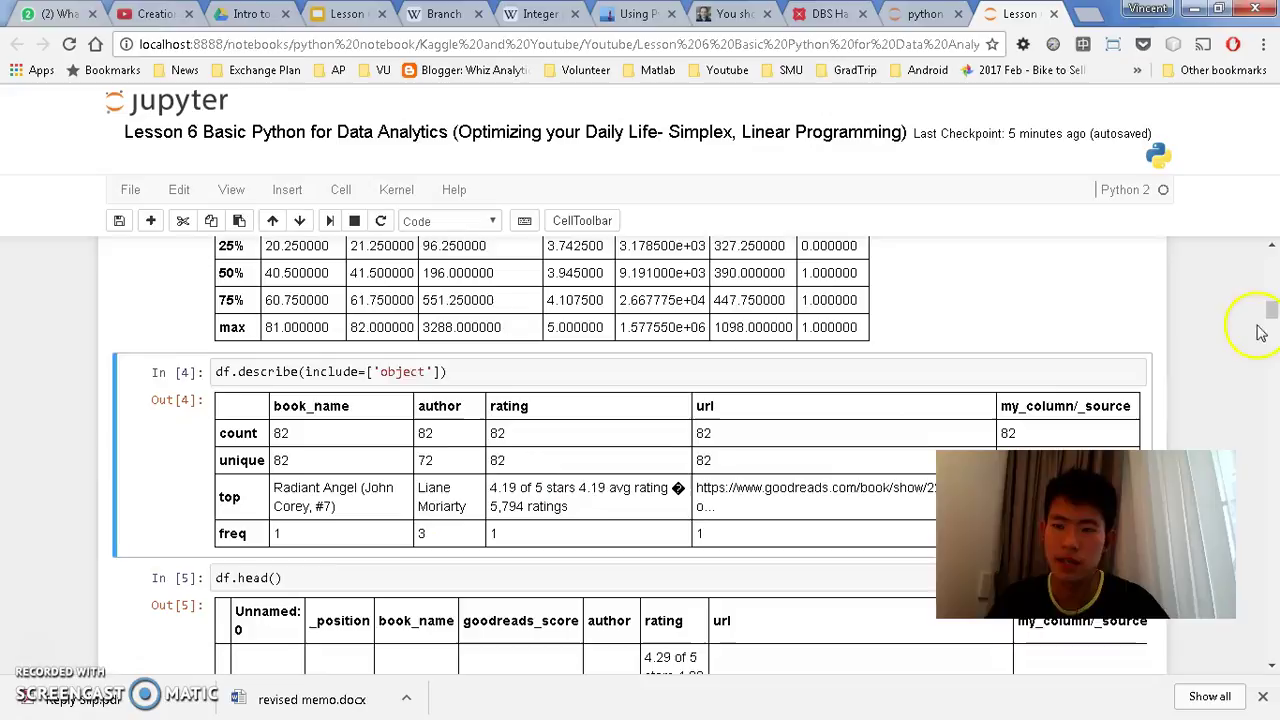
Step: Examine the df.head() output columns, especially book_name, rating.1 and pages
{"action": "mouse_move", "coordinate": [1266, 314]}
{"action": "left_mouse_down"}
{"action": "mouse_move", "coordinate": [1270, 338]}
{"action": "mouse_move", "coordinate": [1270, 324]}
{"action": "left_mouse_up"}
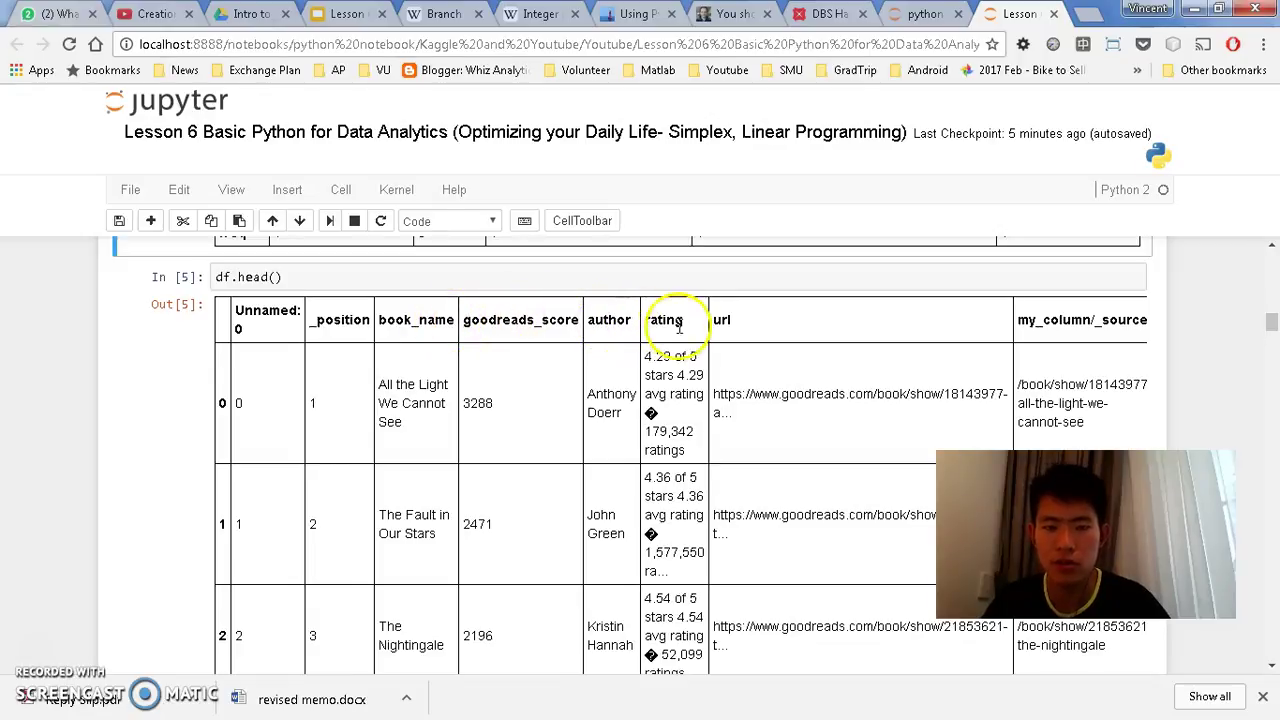
{"action": "left_click_drag", "start_coordinate": [1019, 320], "coordinate": [1157, 318]}
{"action": "left_click", "coordinate": [920, 336]}
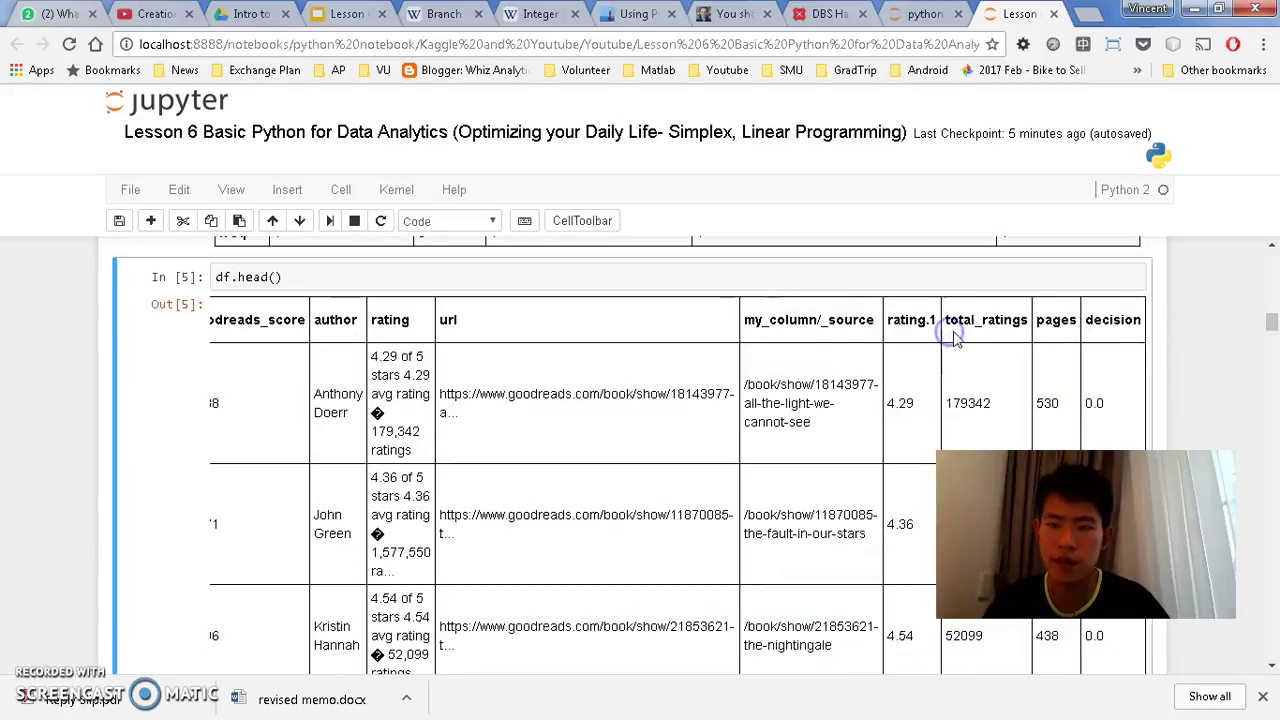
{"action": "double_click", "coordinate": [1056, 320]}
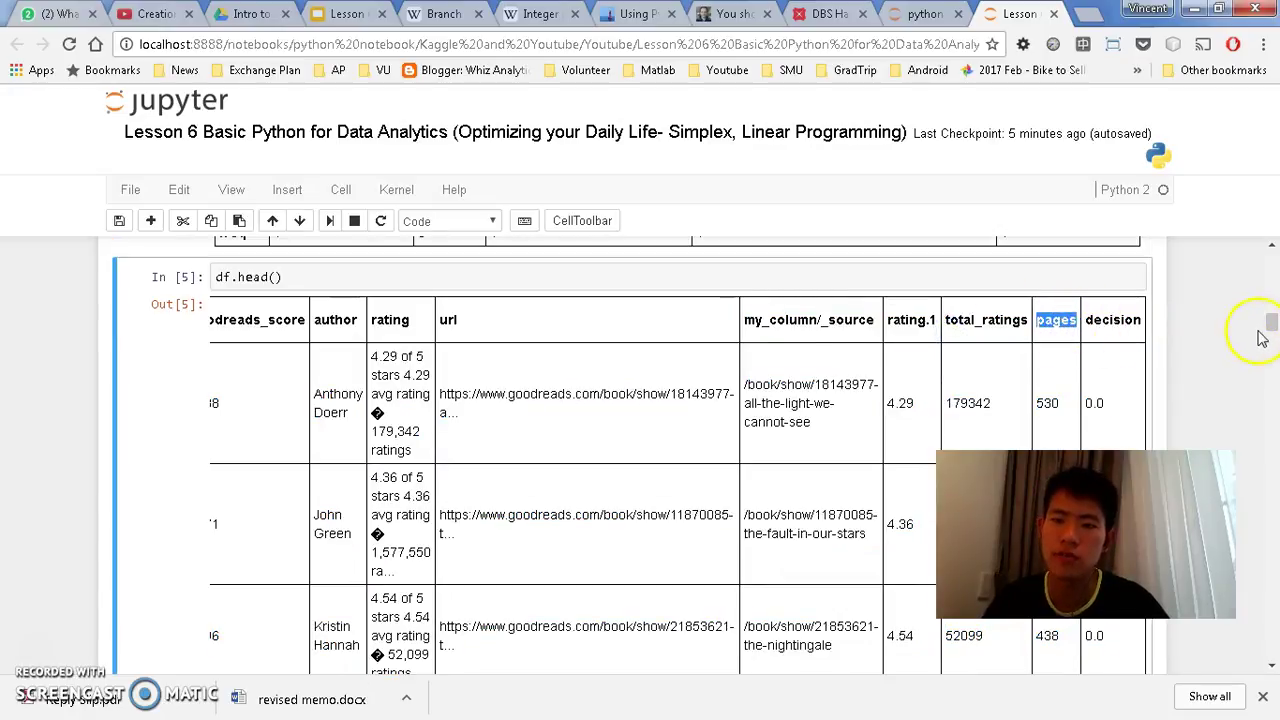
{"action": "left_click_drag", "start_coordinate": [797, 322], "coordinate": [375, 356]}
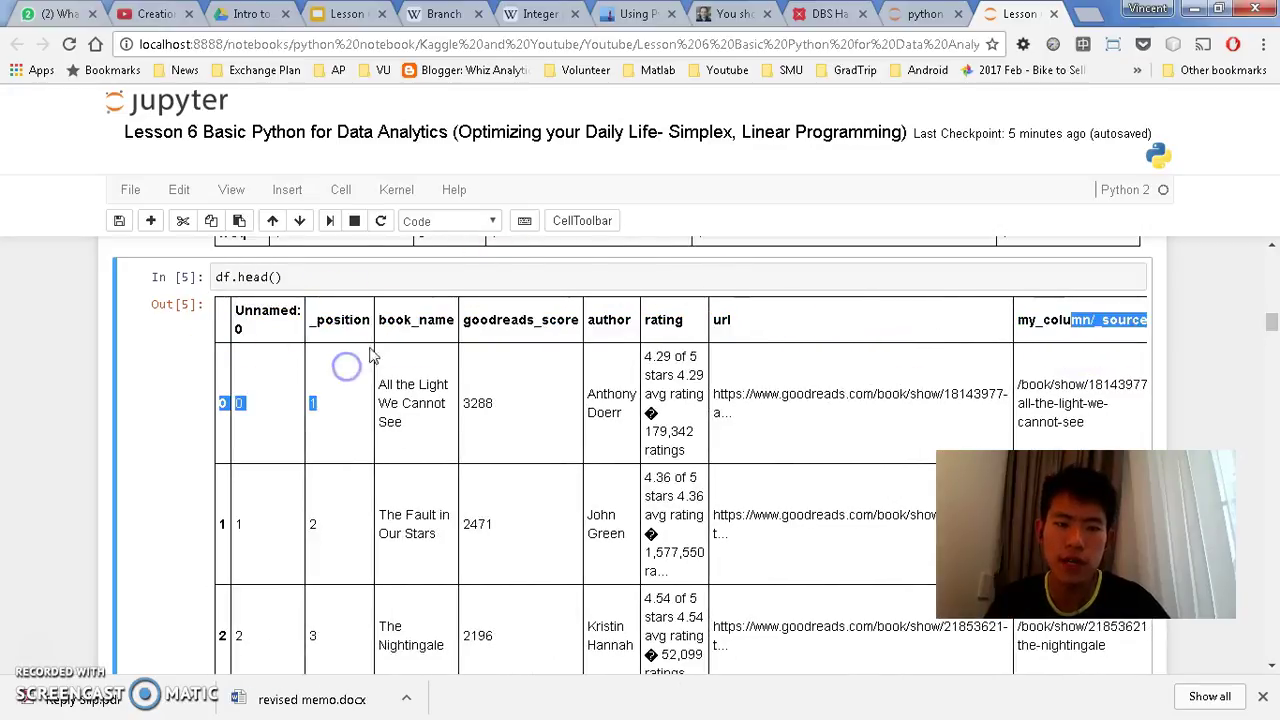
{"action": "left_click", "coordinate": [413, 328]}
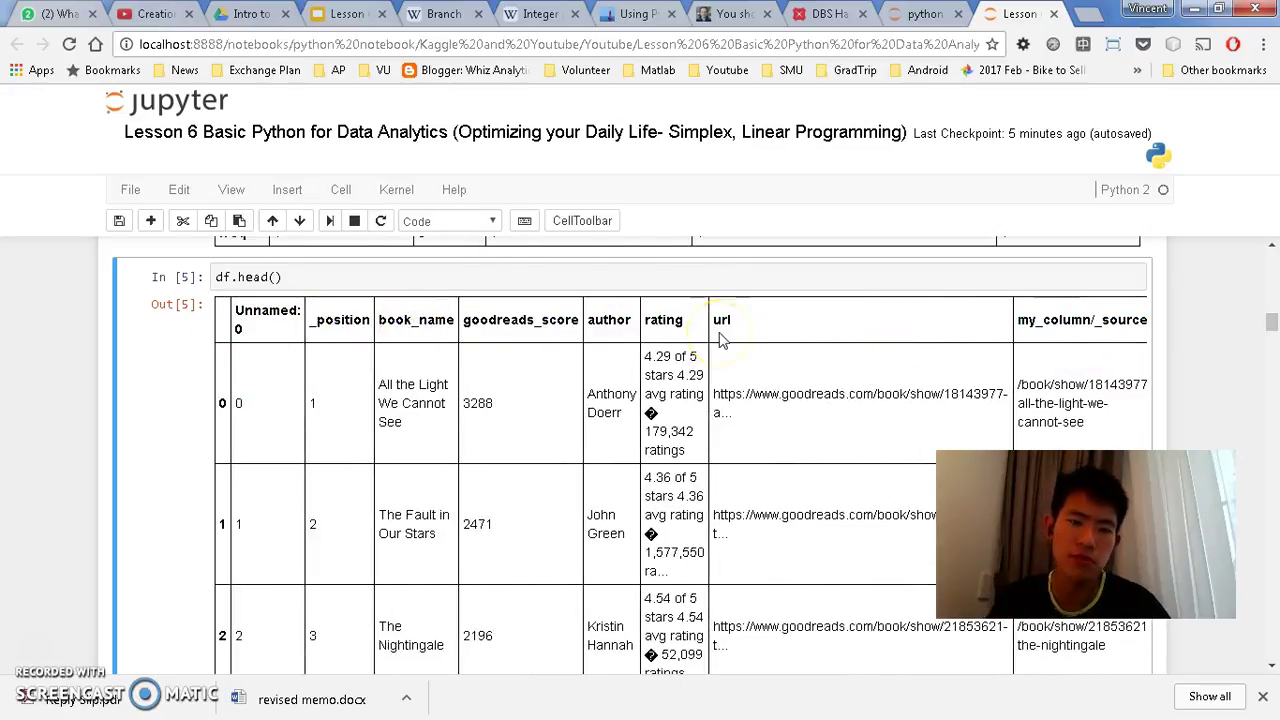
{"action": "left_click_drag", "start_coordinate": [760, 319], "coordinate": [914, 326]}
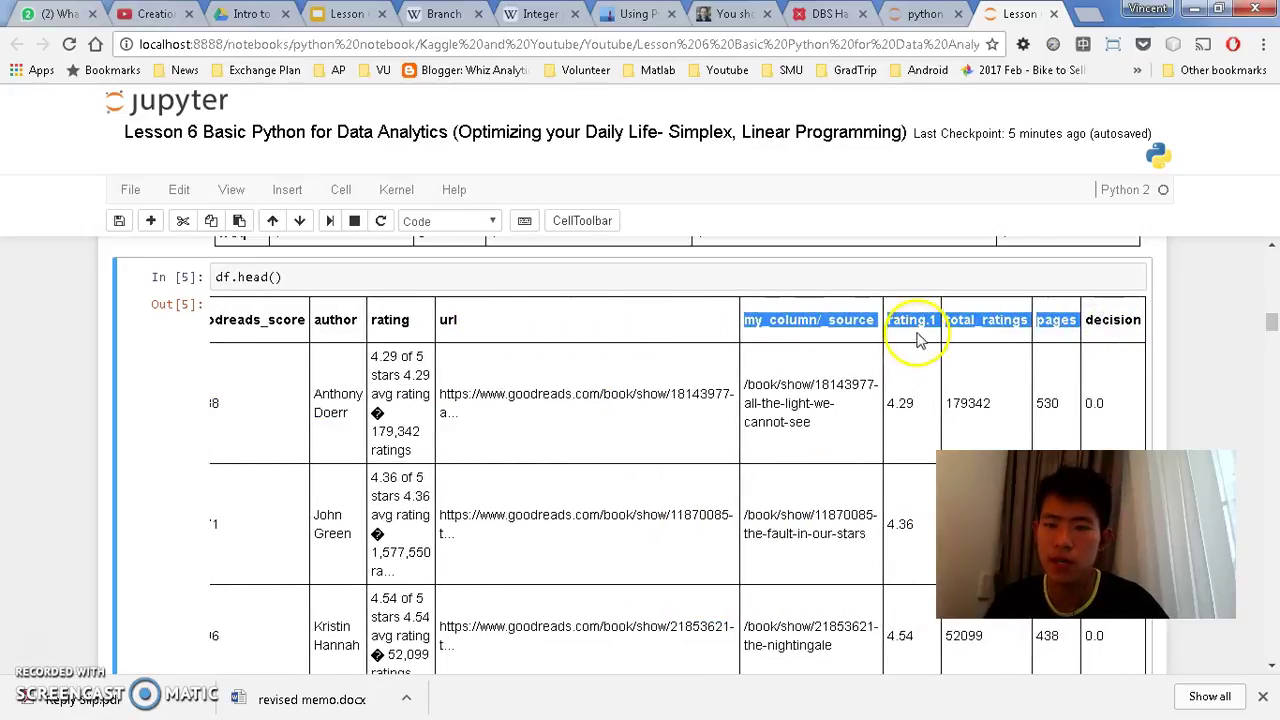
{"action": "left_click", "coordinate": [918, 328]}
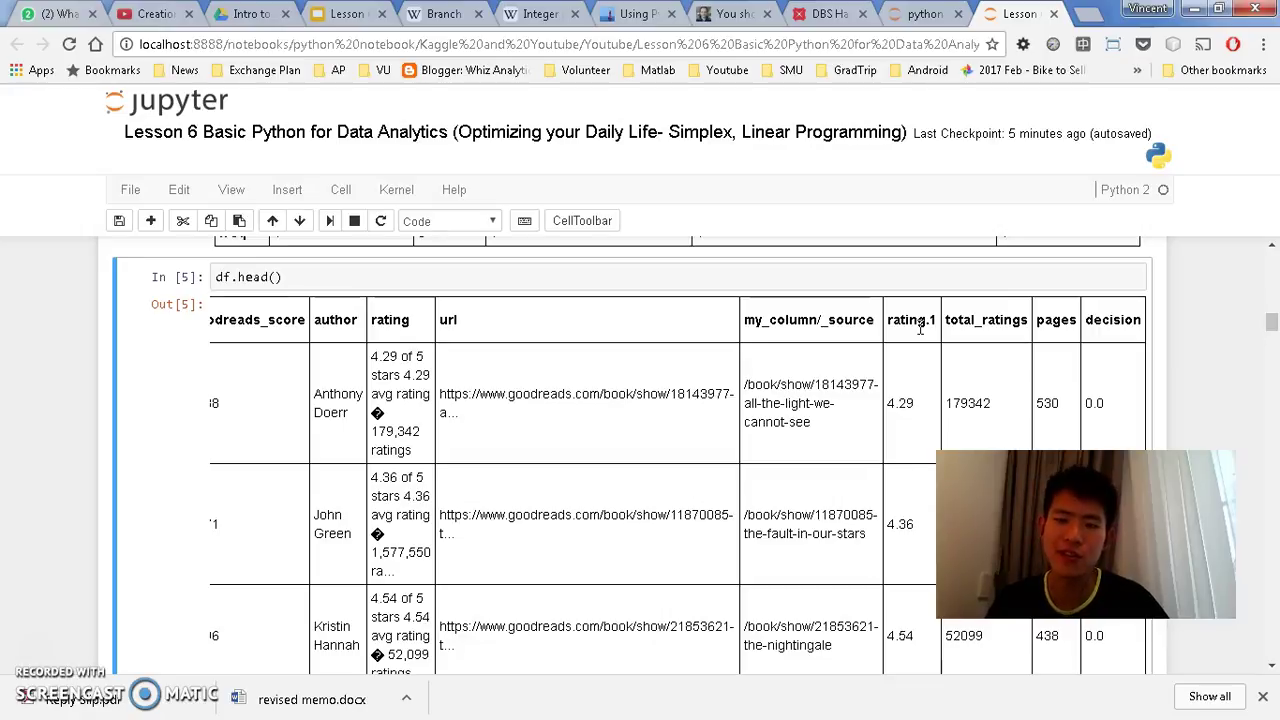
{"action": "left_click", "coordinate": [1044, 320]}
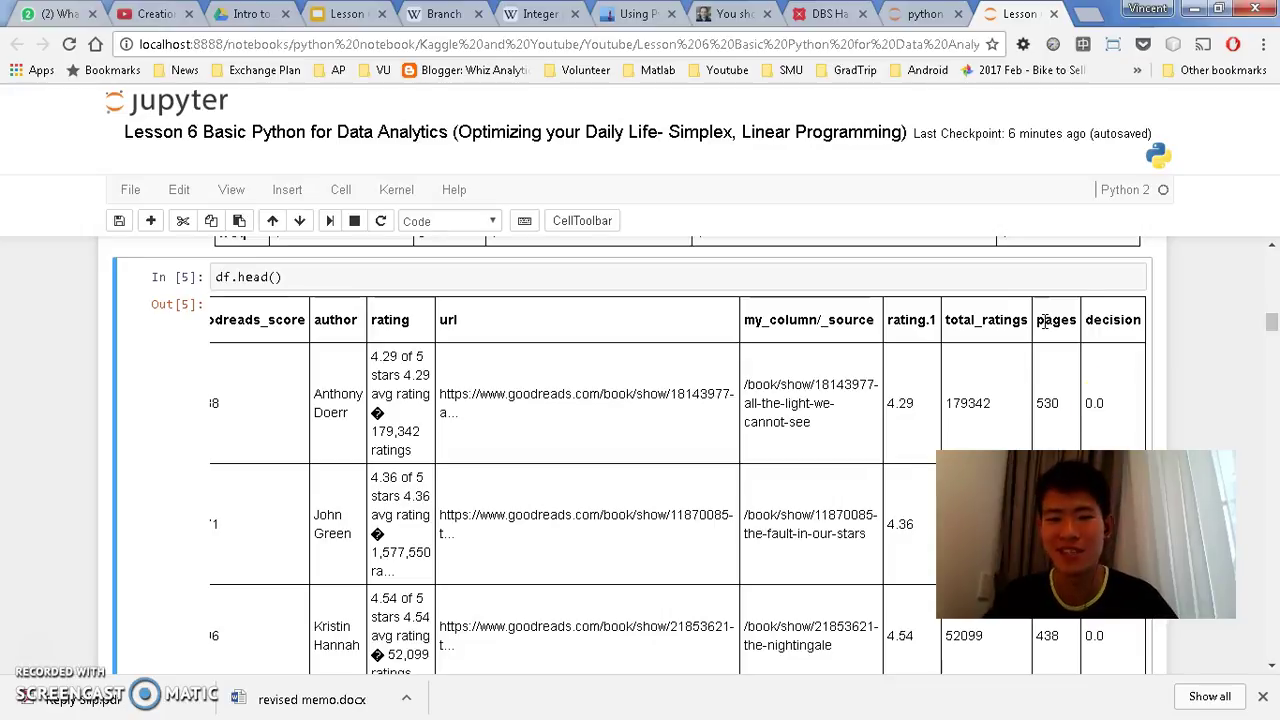
Step: Review the rating.1 and pages histograms and the Excel optimization outline, and switch back to the Excel workbook
{"action": "left_click", "coordinate": [1271, 330]}
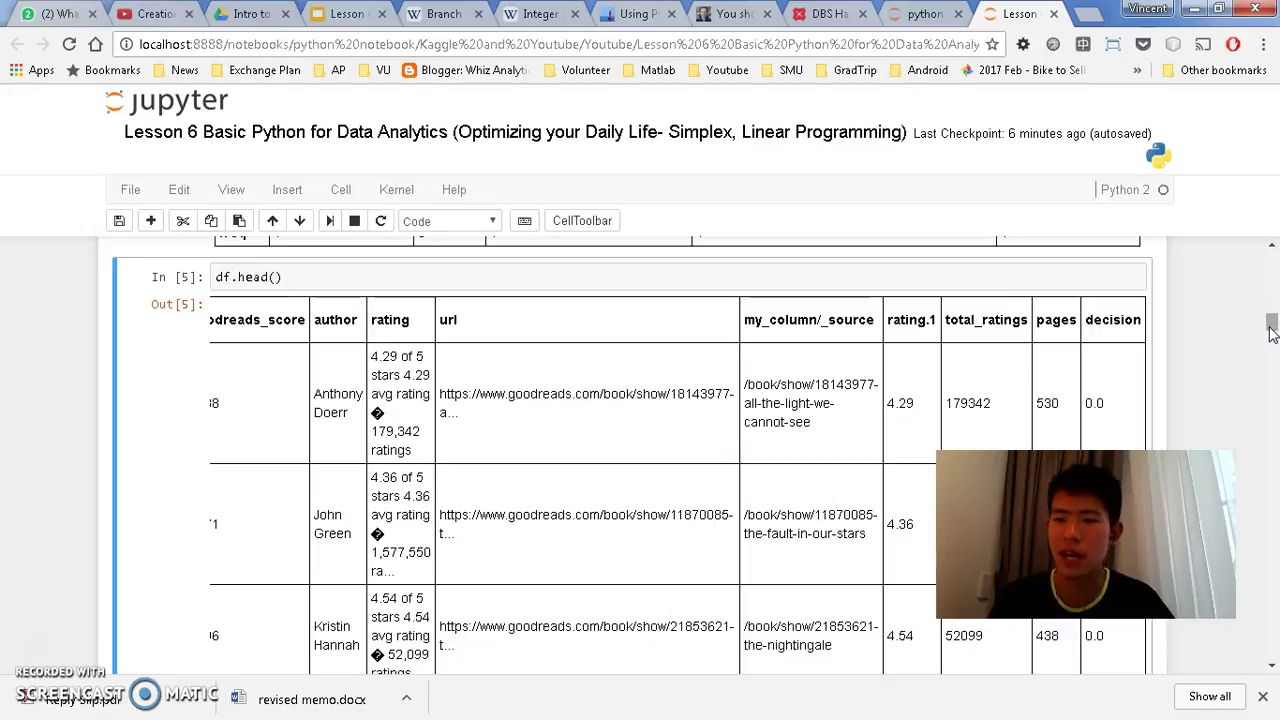
{"action": "left_click_drag", "start_coordinate": [1270, 336], "coordinate": [1271, 416]}
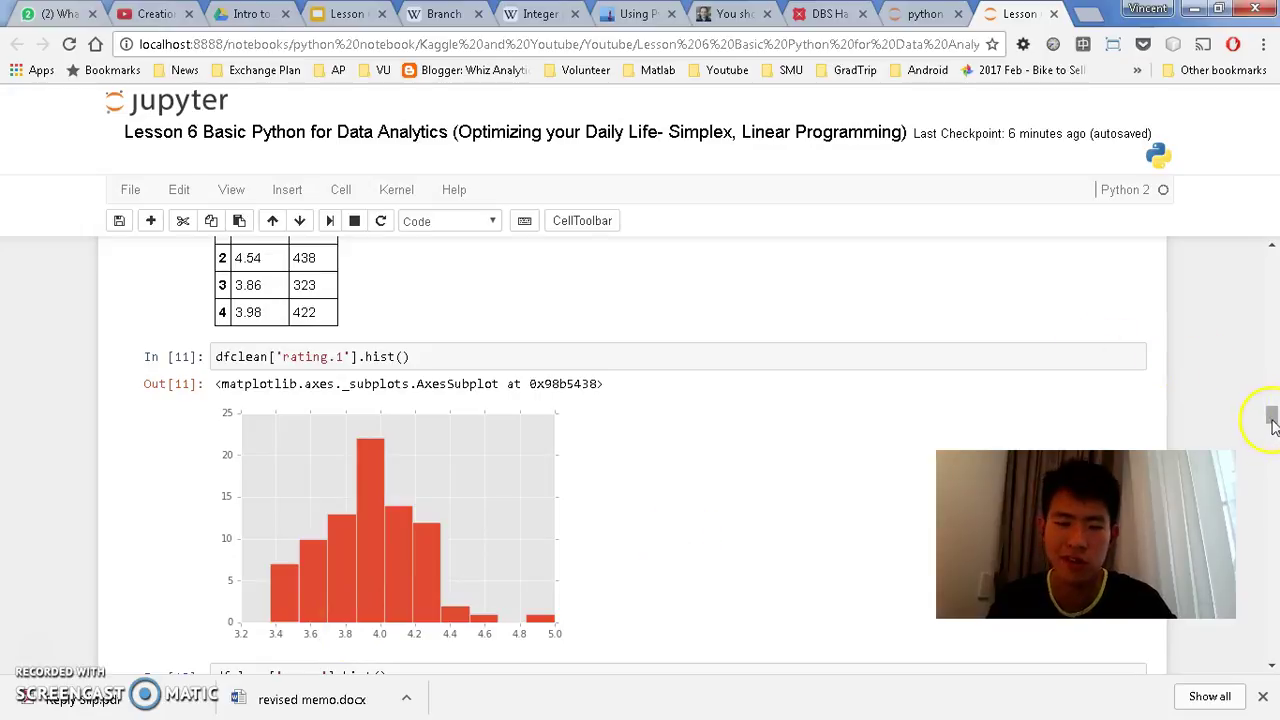
{"action": "mouse_move", "coordinate": [1272, 415]}
{"action": "left_mouse_down"}
{"action": "mouse_move", "coordinate": [1270, 476]}
{"action": "mouse_move", "coordinate": [1269, 425]}
{"action": "left_mouse_up"}
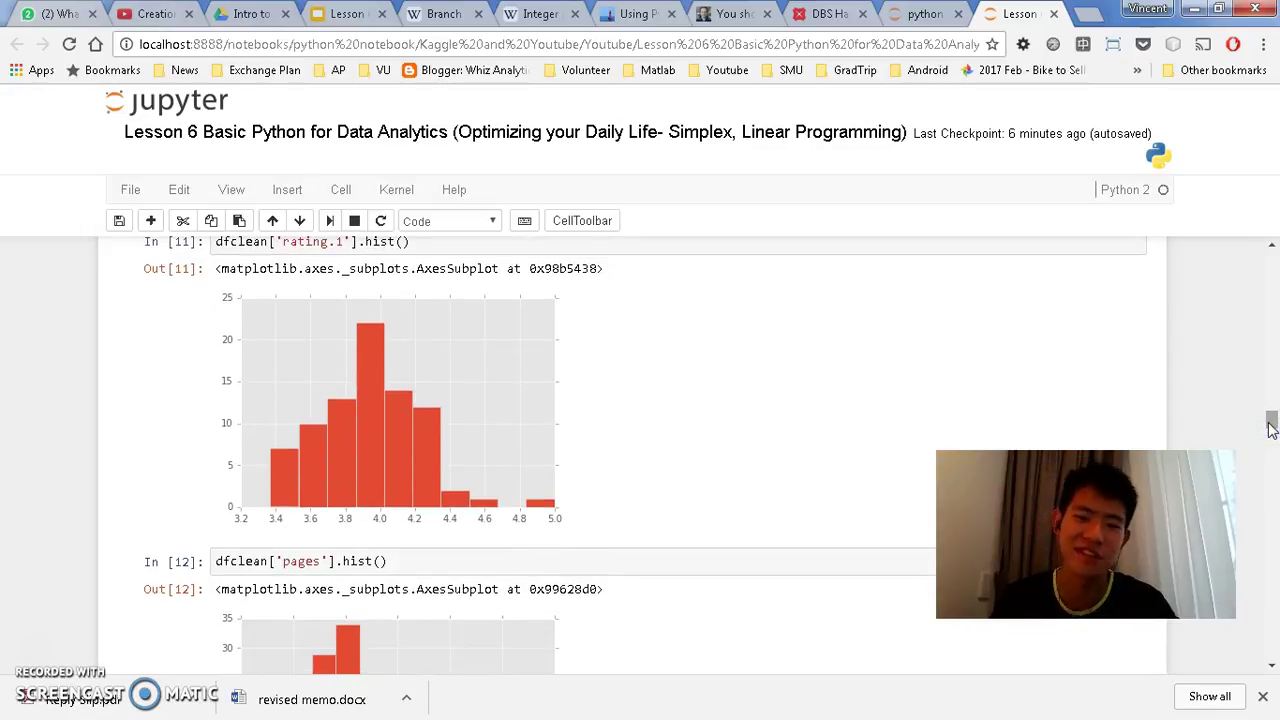
{"action": "scroll", "coordinate": [1270, 427], "scroll_direction": "down", "scroll_amount": 2}
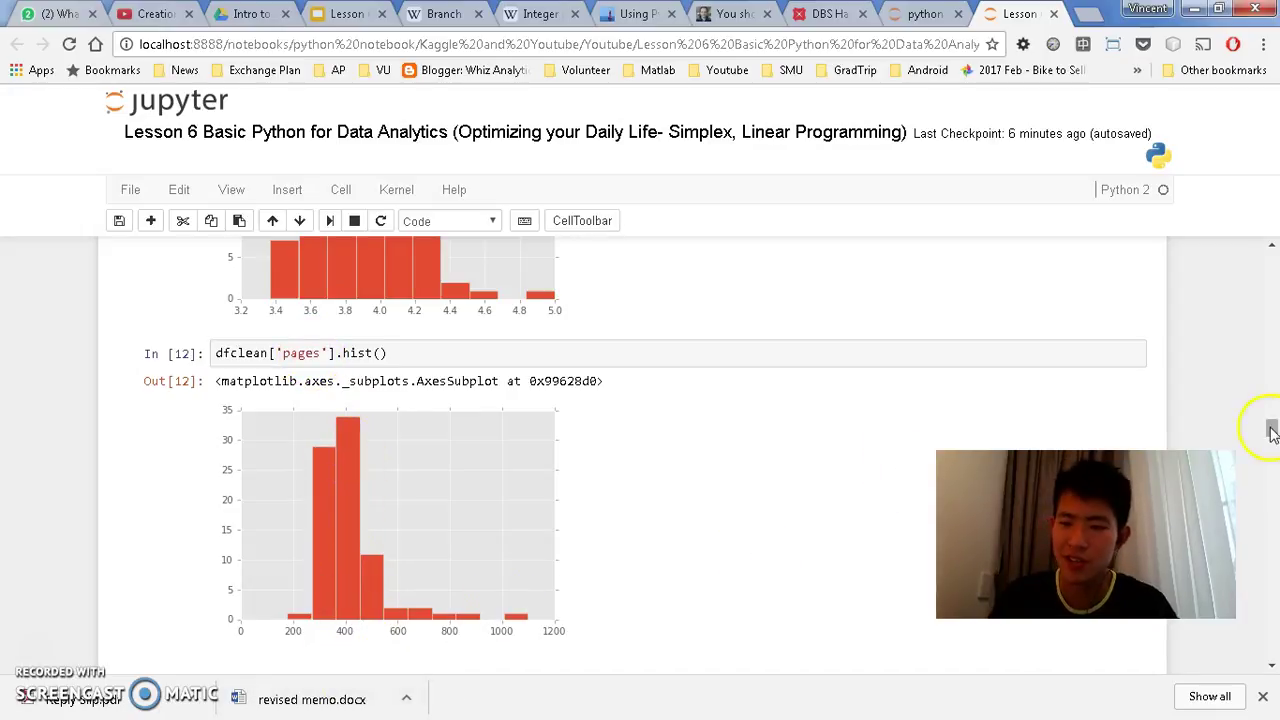
{"action": "left_click_drag", "start_coordinate": [1270, 425], "coordinate": [1270, 447]}
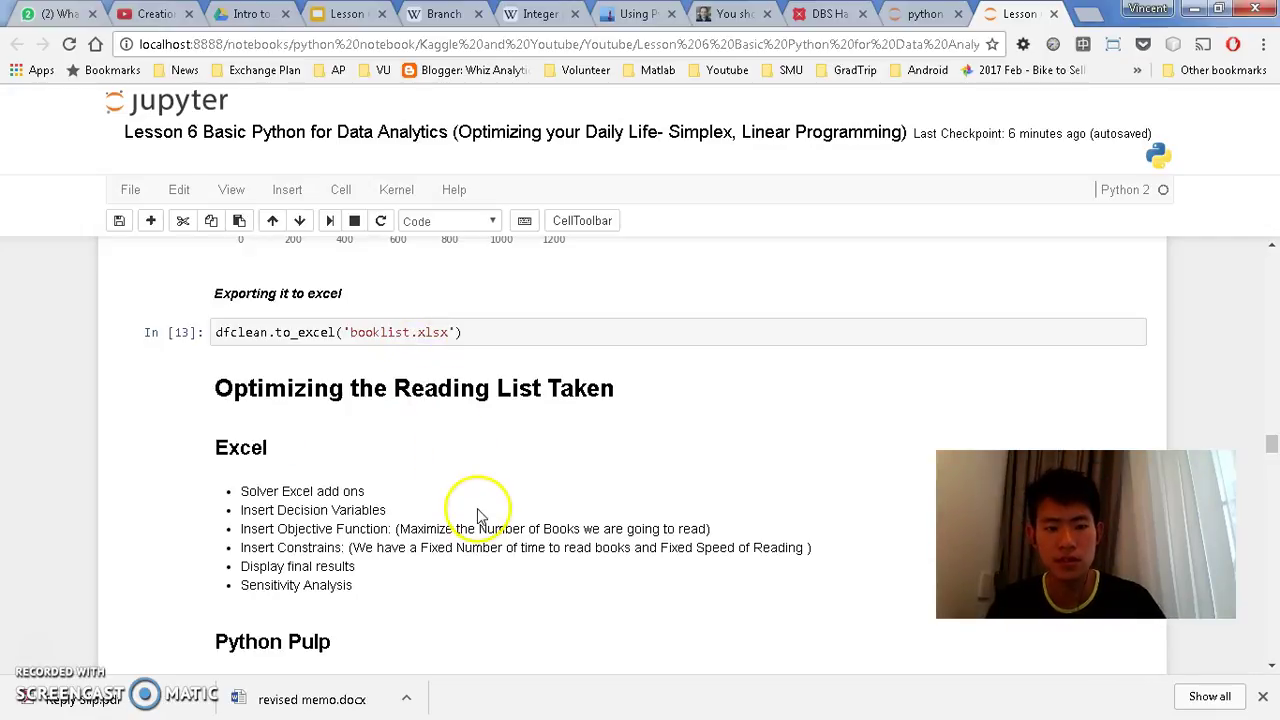
{"action": "key", "text": "alt+Tab"}
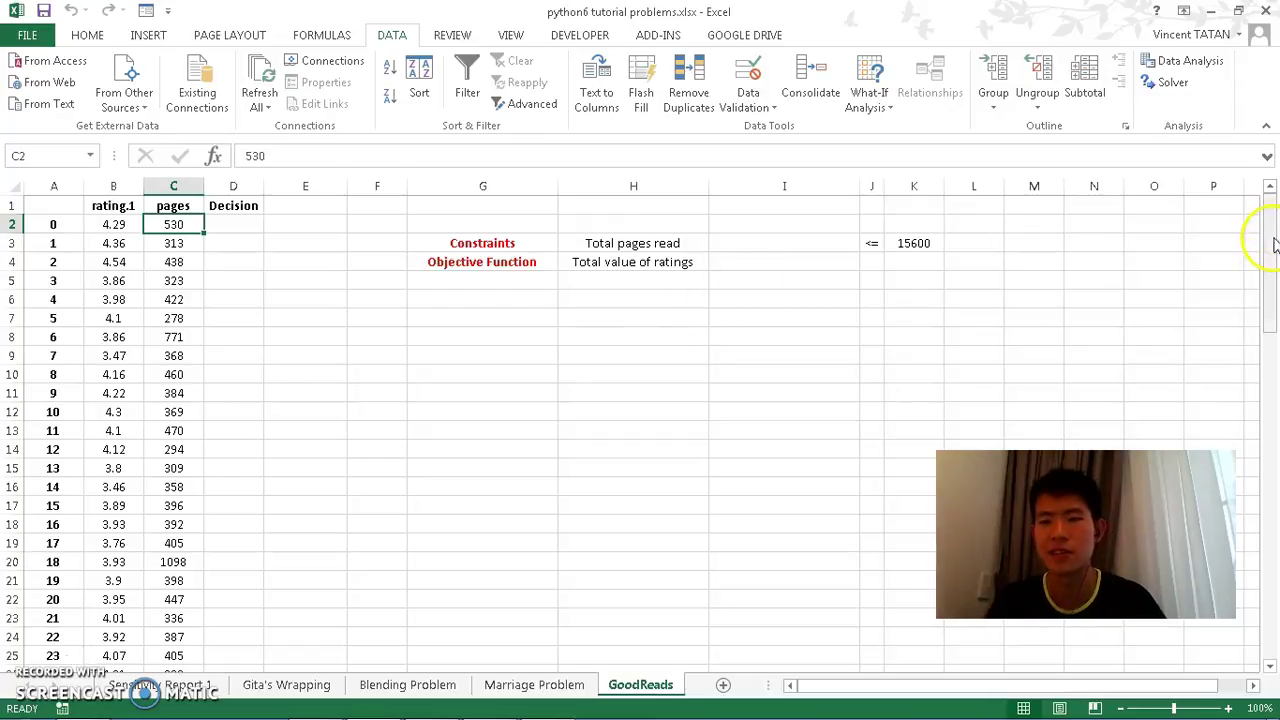
Step: Examine the formula behind the page limit in K3 and dismiss the notification
{"action": "left_click_drag", "start_coordinate": [1270, 243], "coordinate": [1271, 205]}
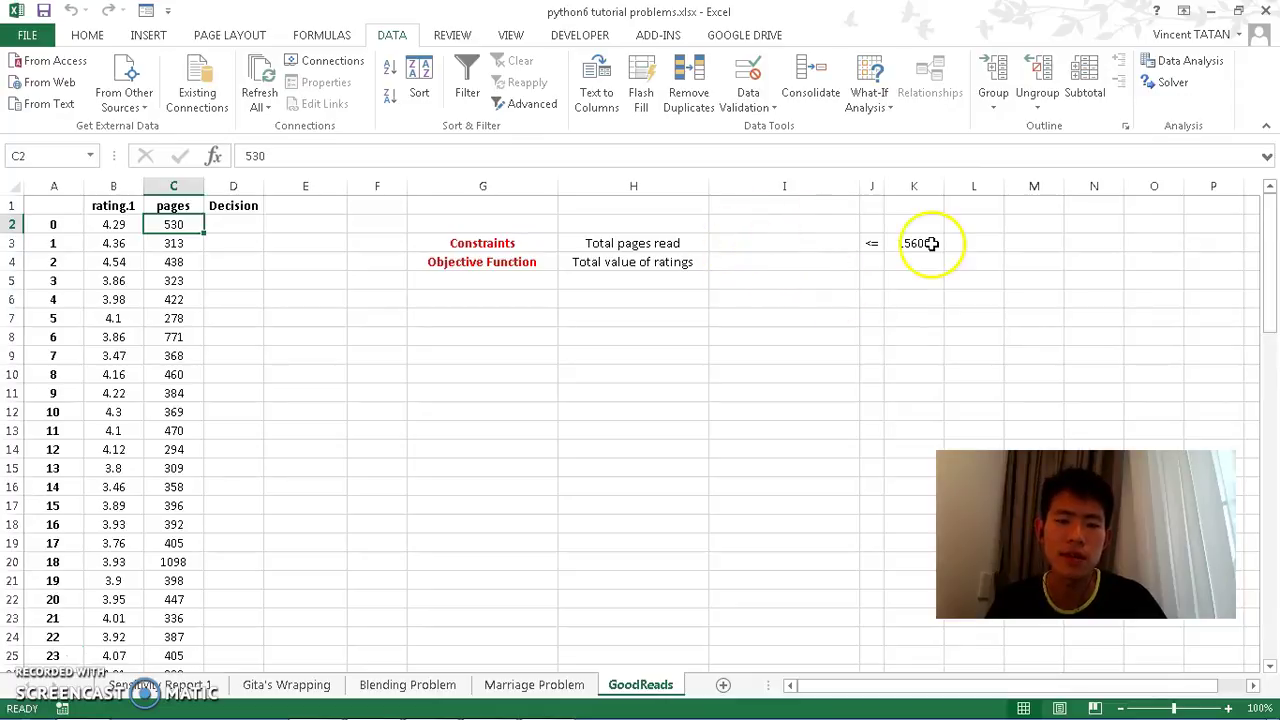
{"action": "left_click", "coordinate": [914, 244]}
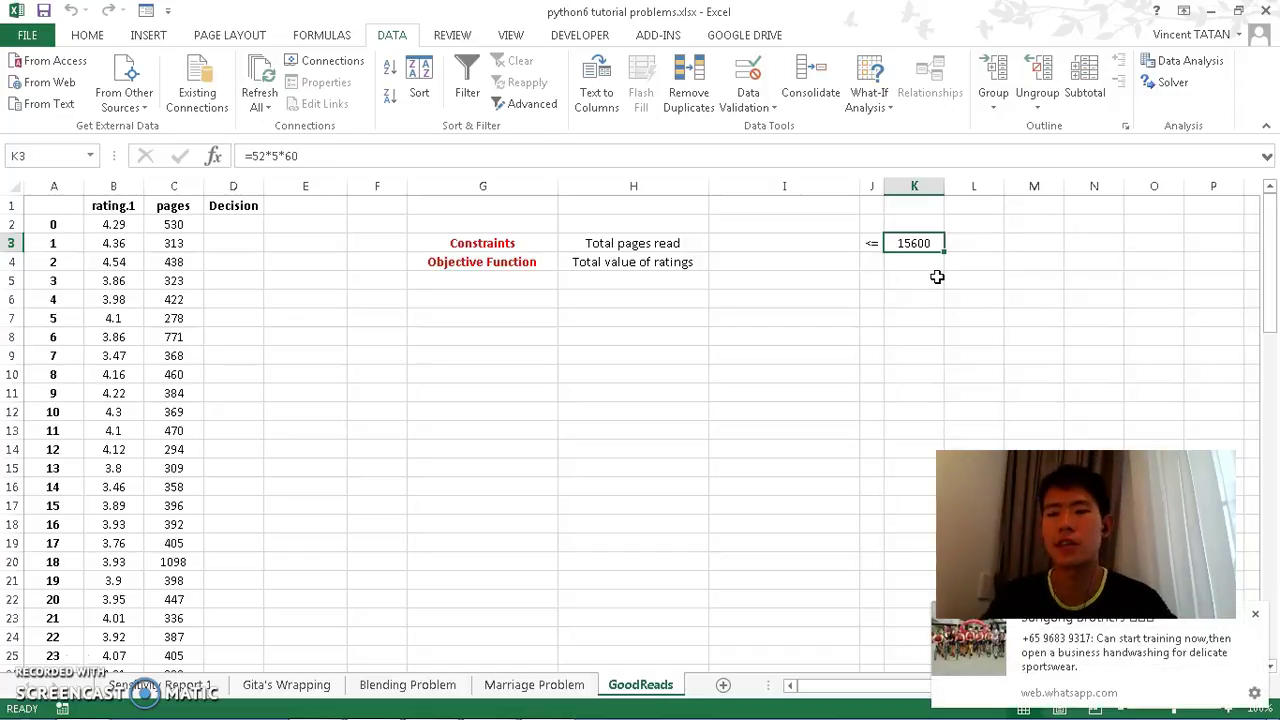
{"action": "left_click", "coordinate": [1254, 613]}
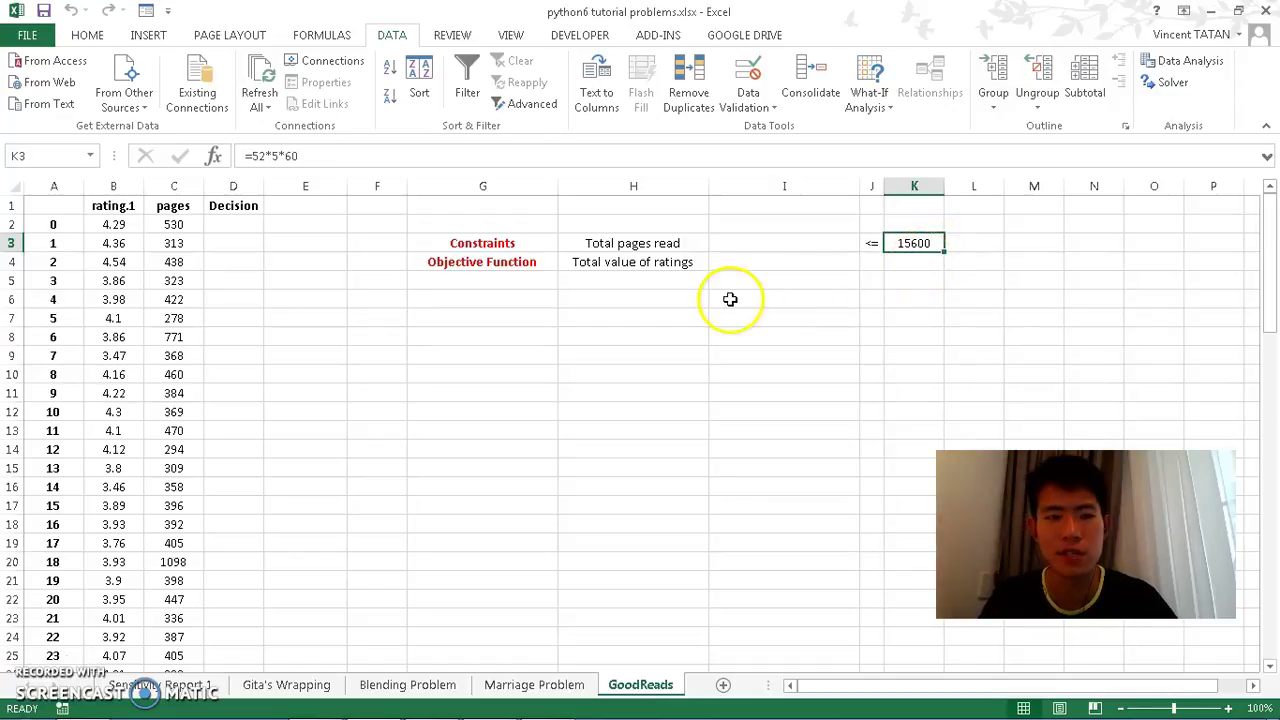
Step: Start a SUMPRODUCT formula in I3 for Total pages read, with the pages range C2:C83 as the first array
{"action": "left_click", "coordinate": [246, 224]}
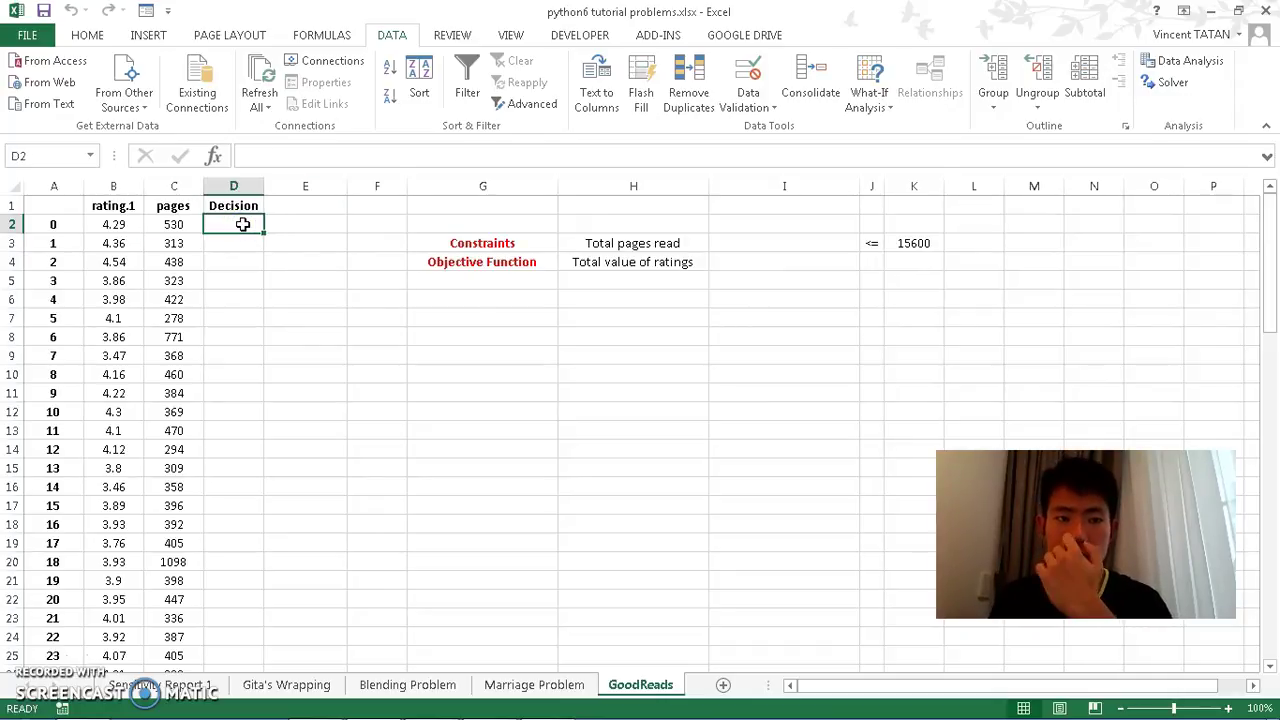
{"action": "key", "text": "Left"}
{"action": "key", "text": "Down"}
{"action": "key", "text": "Right"}
{"action": "key", "text": "Right"}
{"action": "key", "text": "Right"}
{"action": "key", "text": "Right"}
{"action": "key", "text": "Right"}
{"action": "key", "text": "Right"}
{"action": "key", "text": "Right"}
{"action": "key", "text": "Right"}
{"action": "key", "text": "Right"}
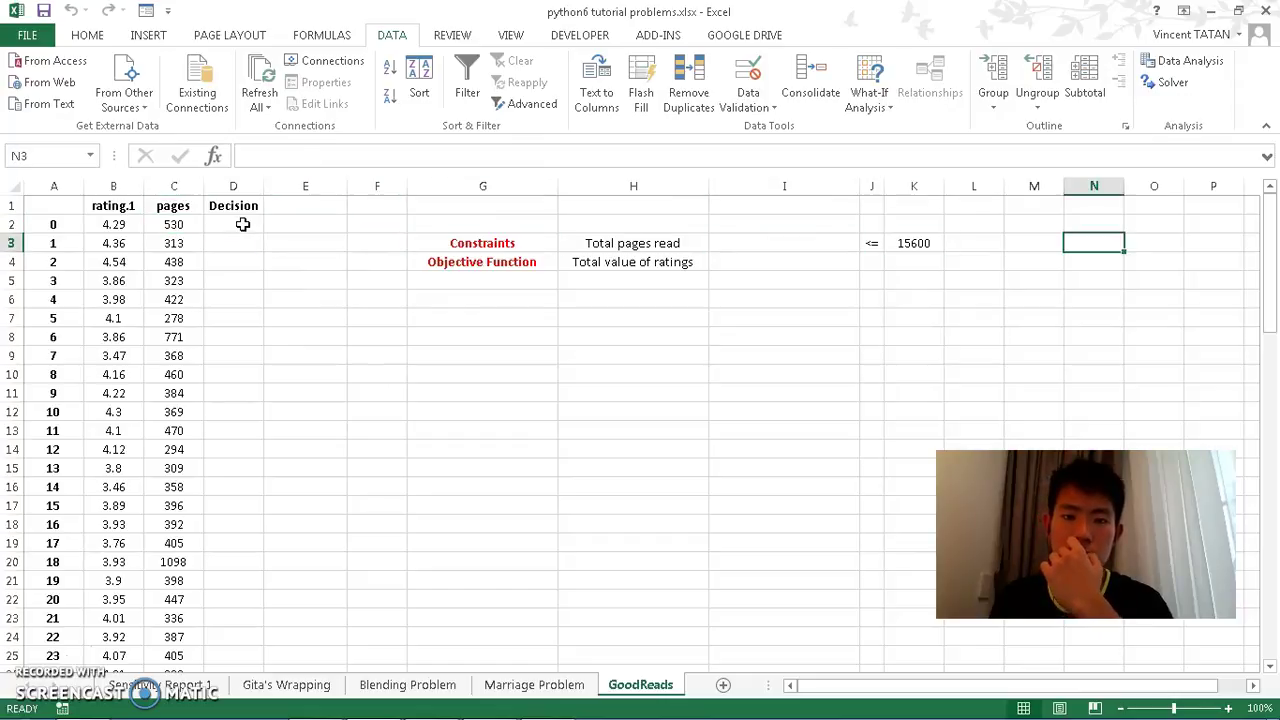
{"action": "key", "text": "Left"}
{"action": "key", "text": "Left"}
{"action": "key", "text": "Left"}
{"action": "key", "text": "Left"}
{"action": "key", "text": "Left"}
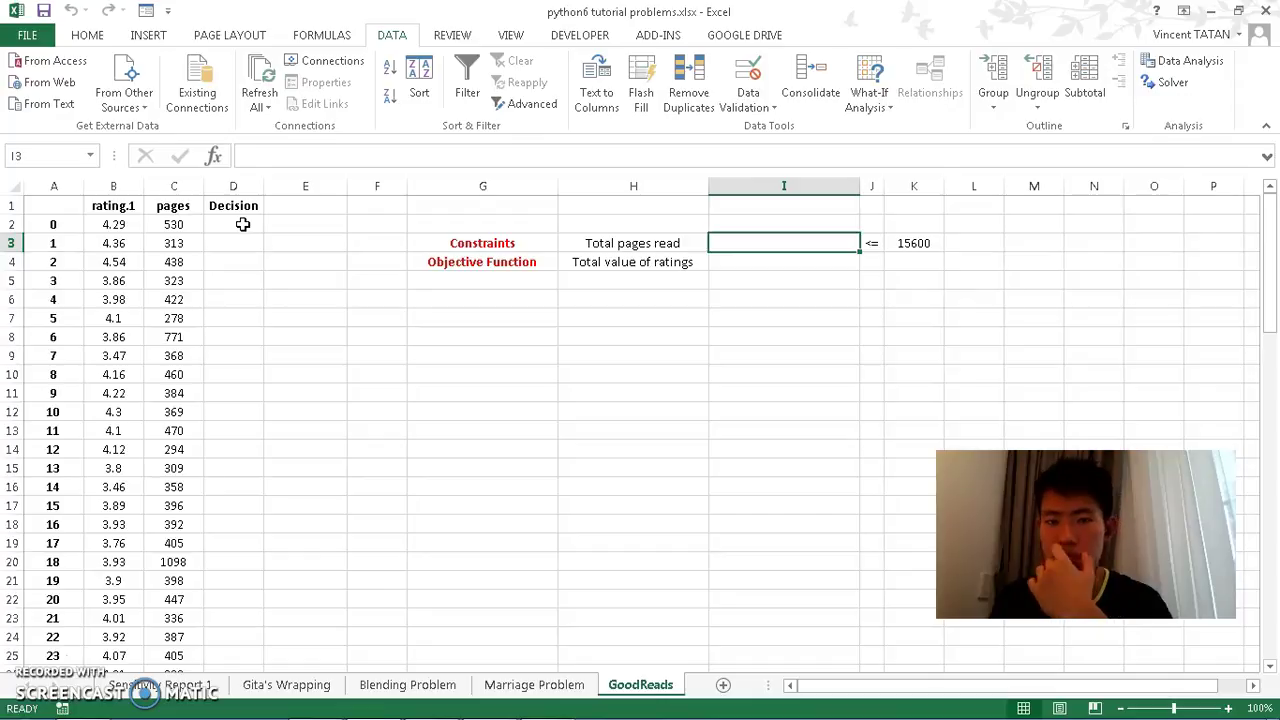
{"action": "type", "text": "=sum"}
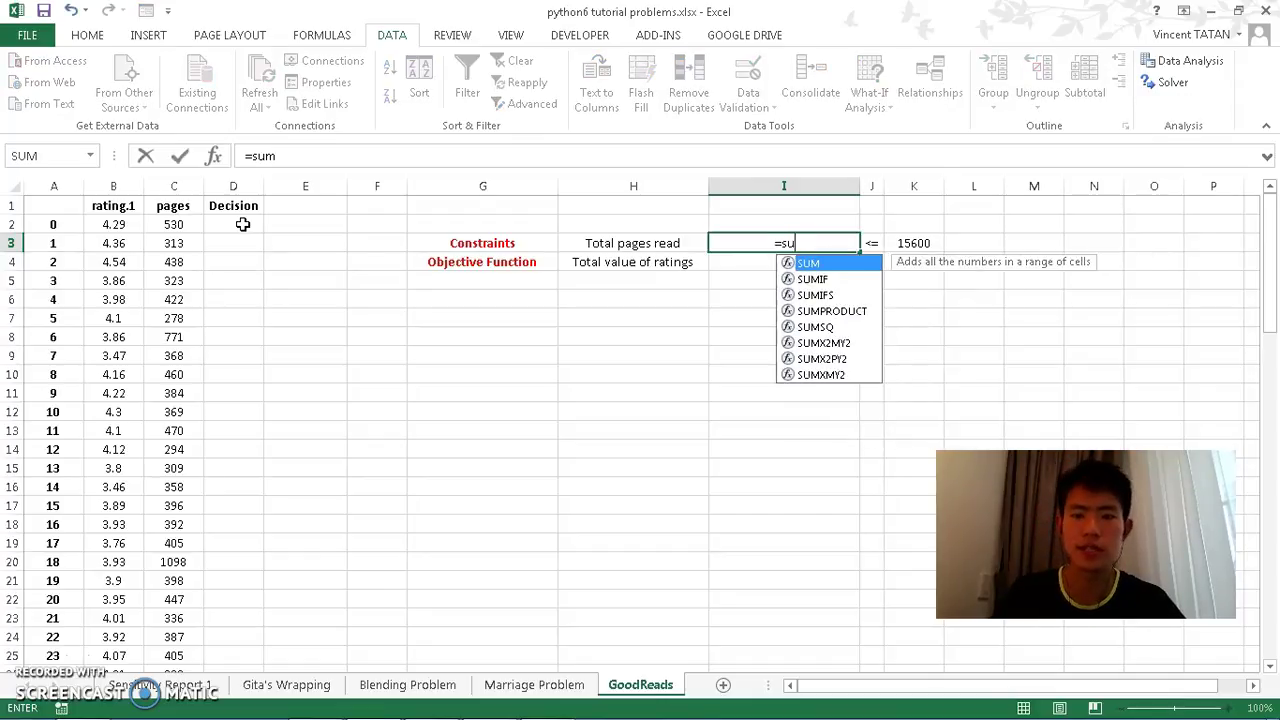
{"action": "type", "text": "product("}
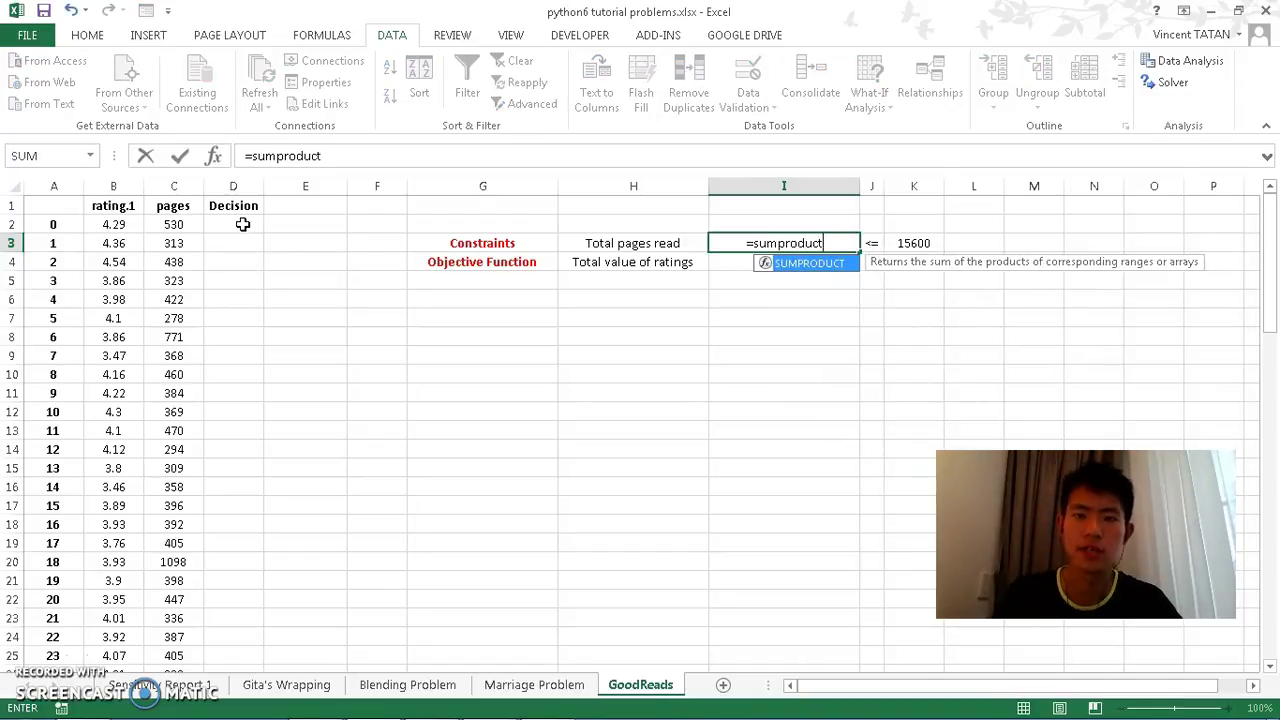
{"action": "key", "text": "Left"}
{"action": "key", "text": "Left"}
{"action": "key", "text": "Left"}
{"action": "key", "text": "Left"}
{"action": "key", "text": "Left"}
{"action": "key", "text": "Left"}
{"action": "key", "text": "Up"}
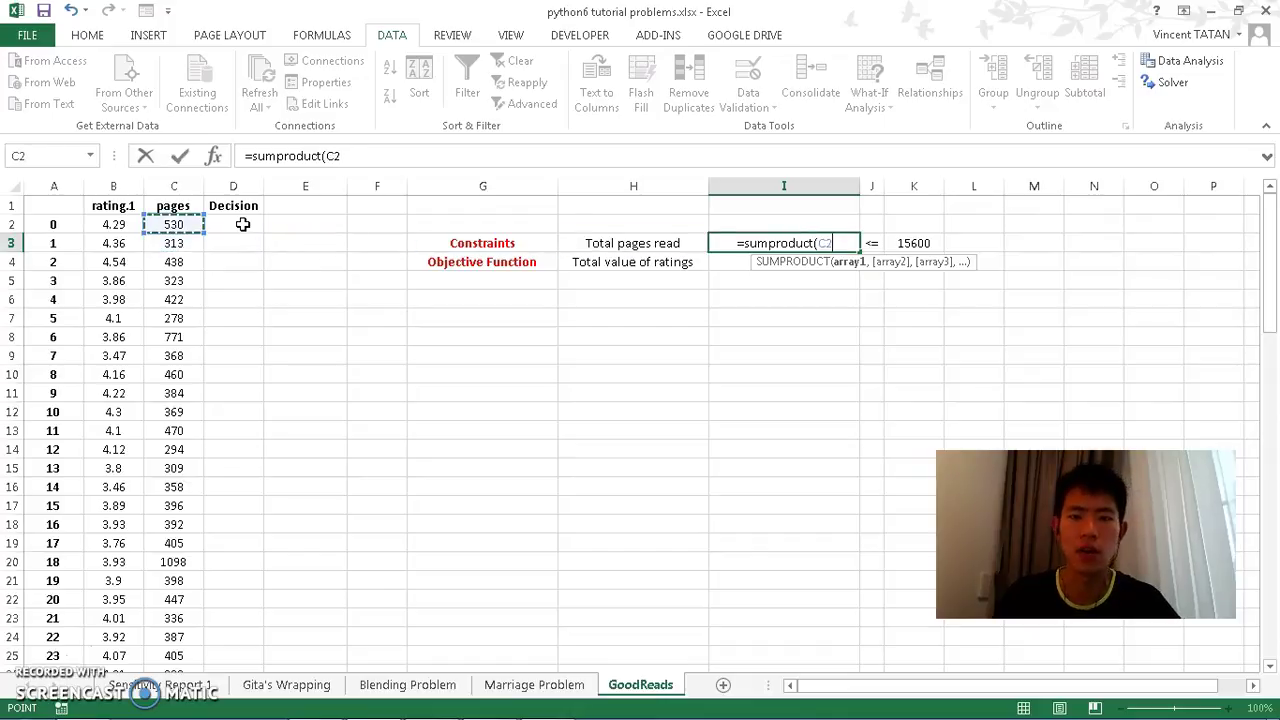
{"action": "key", "text": "ctrl+shift+Down"}
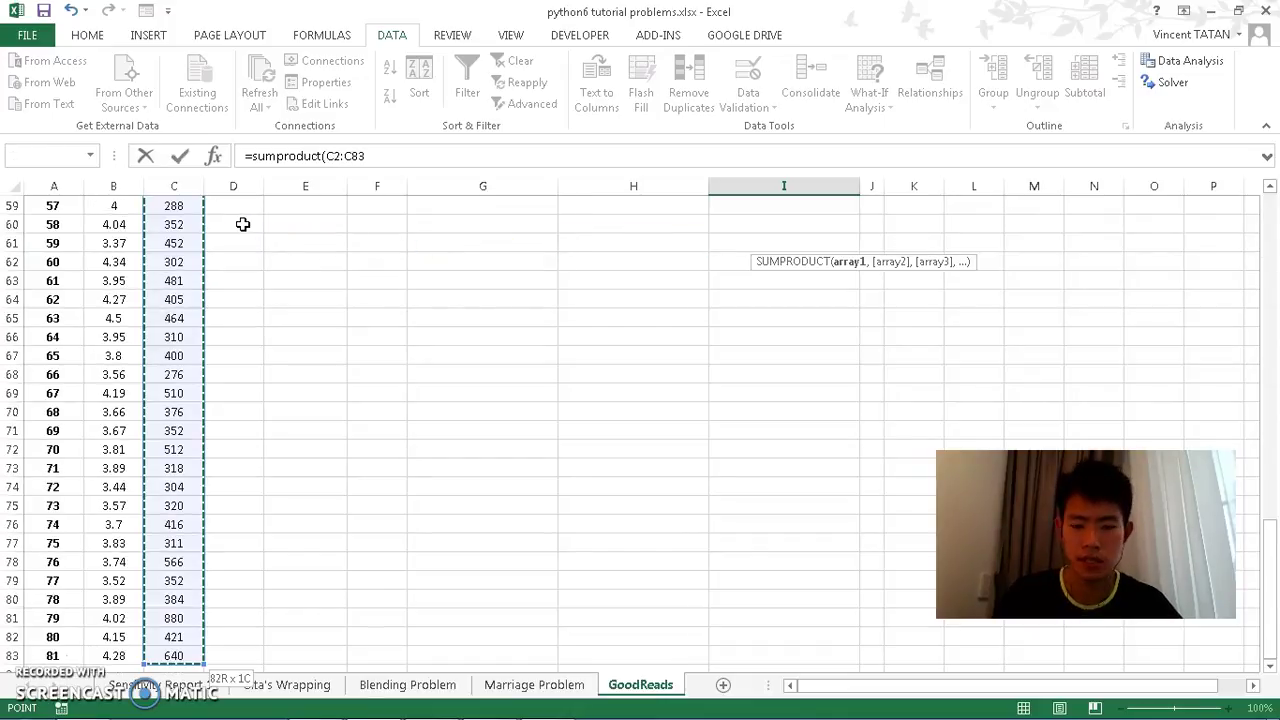
Step: Complete the Total pages read formula with the Decision range D2:D83 as the second array
{"action": "type", "text": ","}
{"action": "key", "text": "Left"}
{"action": "key", "text": "Left"}
{"action": "key", "text": "Left"}
{"action": "key", "text": "Left"}
{"action": "key", "text": "Up"}
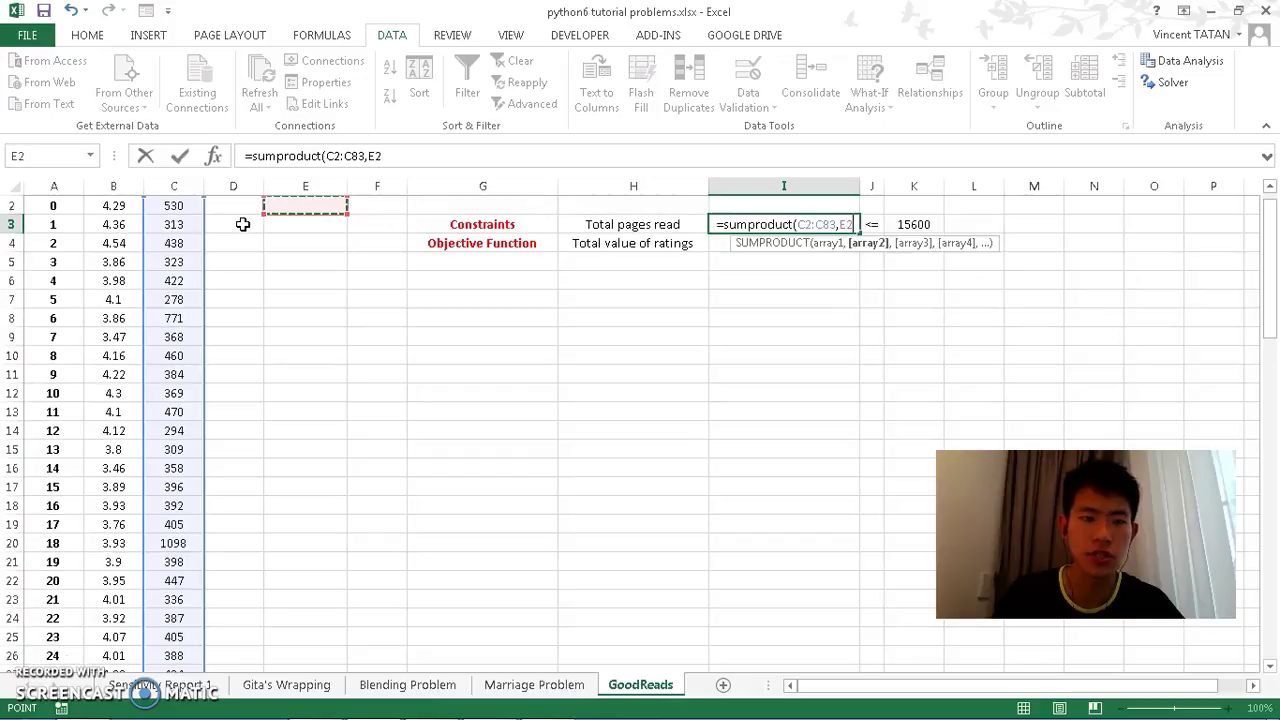
{"action": "key", "text": "Left"}
{"action": "key", "text": "Up"}
{"action": "key", "text": "Left"}
{"action": "key", "text": "Down"}
{"action": "key", "text": "Right"}
{"action": "key", "text": "ctrl+shift+Down"}
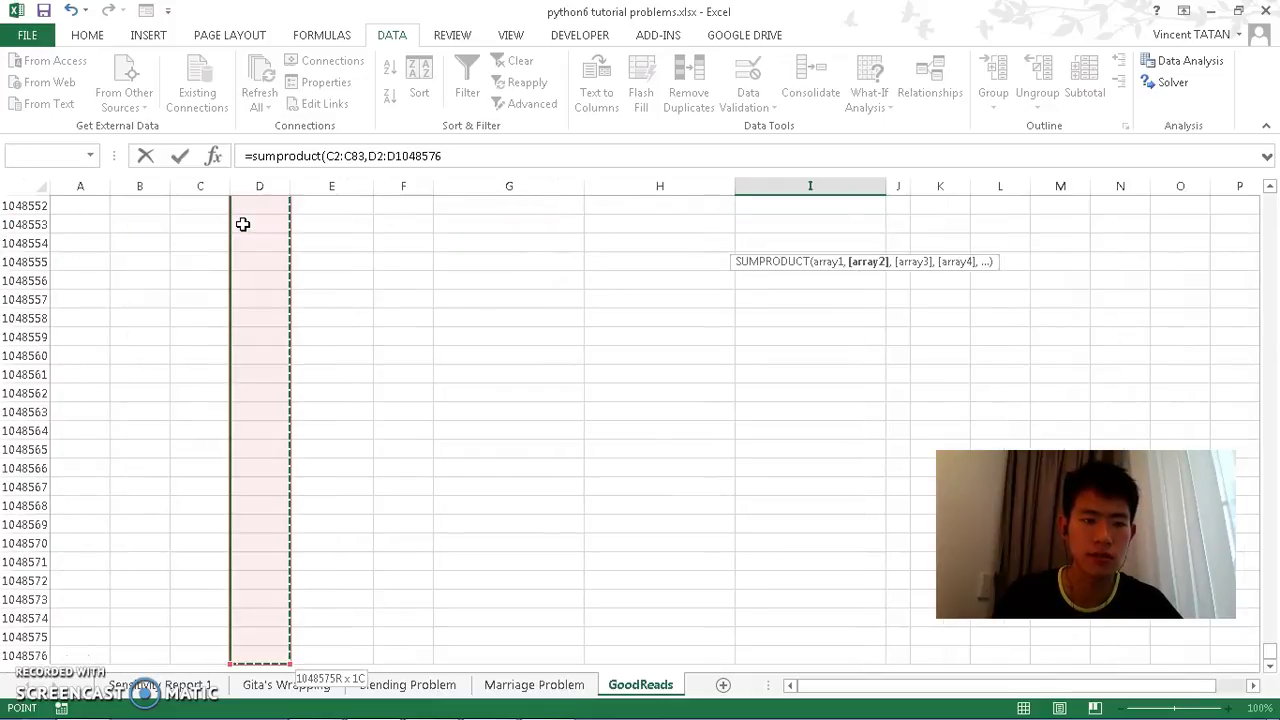
{"action": "key", "text": "ctrl+shift+Up"}
{"action": "key", "text": "Down"}
{"action": "key", "text": "Down"}
{"action": "key", "text": "Down"}
{"action": "key", "text": "Down"}
{"action": "key", "text": "Down"}
{"action": "key", "text": "Down"}
{"action": "key", "text": "Down"}
{"action": "key", "text": "Down"}
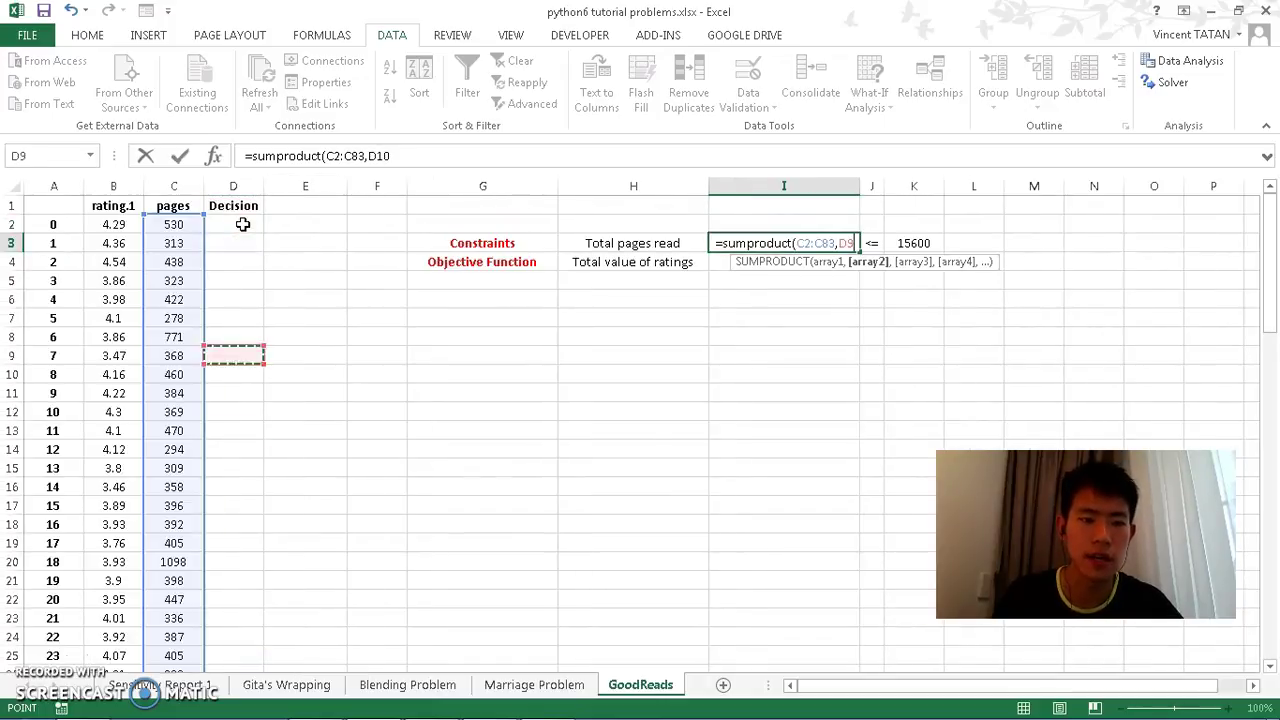
{"action": "key", "text": "Down"}
{"action": "key", "text": "Down"}
{"action": "key", "text": "Down"}
{"action": "key", "text": "Down"}
{"action": "key", "text": "Down"}
{"action": "key", "text": "Down"}
{"action": "key", "text": "Down"}
{"action": "key", "text": "Down"}
{"action": "key", "text": "Down"}
{"action": "key", "text": "Down"}
{"action": "key", "text": "Down"}
{"action": "key", "text": "Down"}
{"action": "key", "text": "Down"}
{"action": "key", "text": "Down"}
{"action": "key", "text": "Left"}
{"action": "key", "text": "ctrl+Down"}
{"action": "key", "text": "Right"}
{"action": "key", "text": "ctrl+shift+Up"}
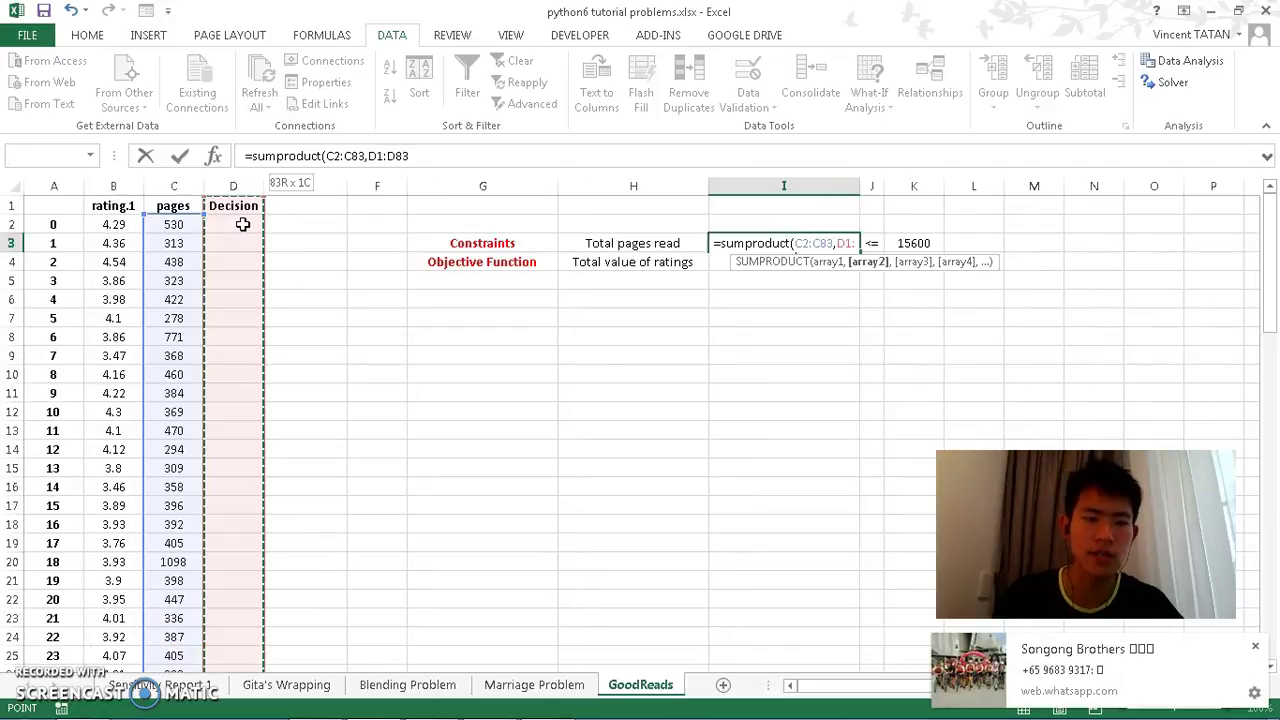
{"action": "key", "text": "shift+Down"}
{"action": "key", "text": "Return"}
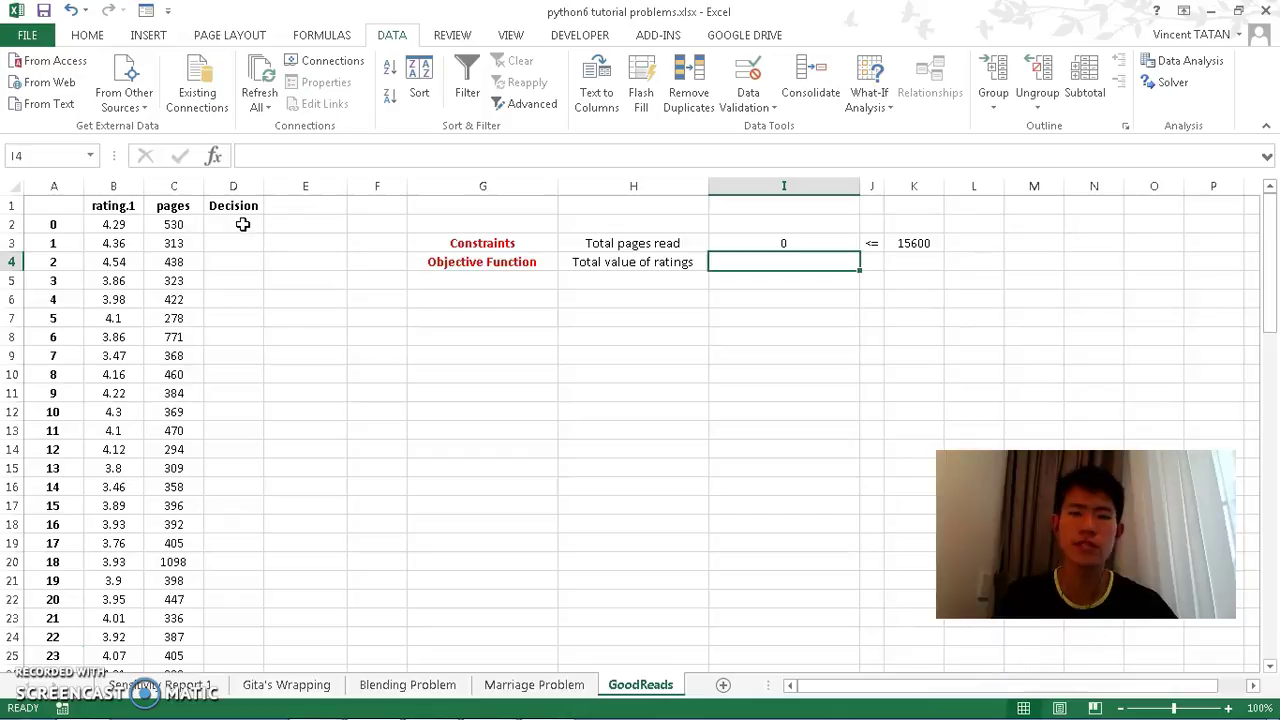
Step: Start a SUMPRODUCT formula in I4 for Total value of ratings, with the rating.1 range B2:B83 as the first array
{"action": "type", "text": "=sum"}
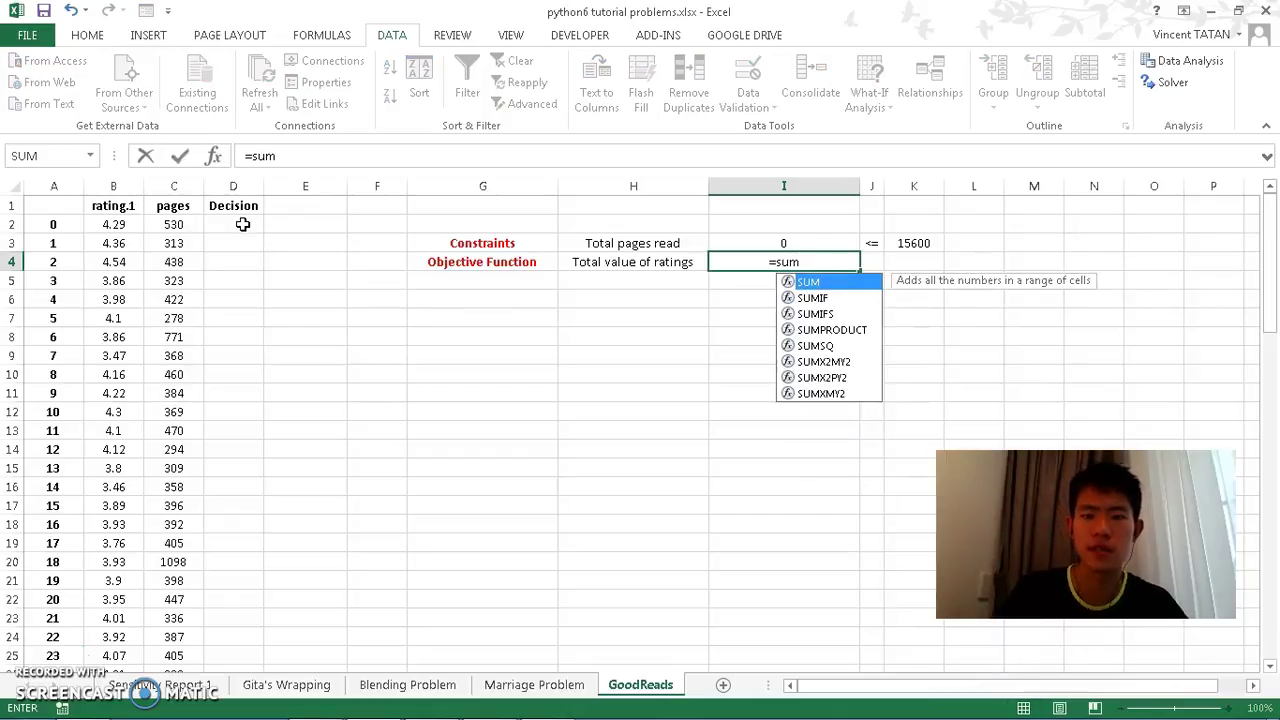
{"action": "type", "text": "("}
{"action": "key", "text": "BackSpace"}
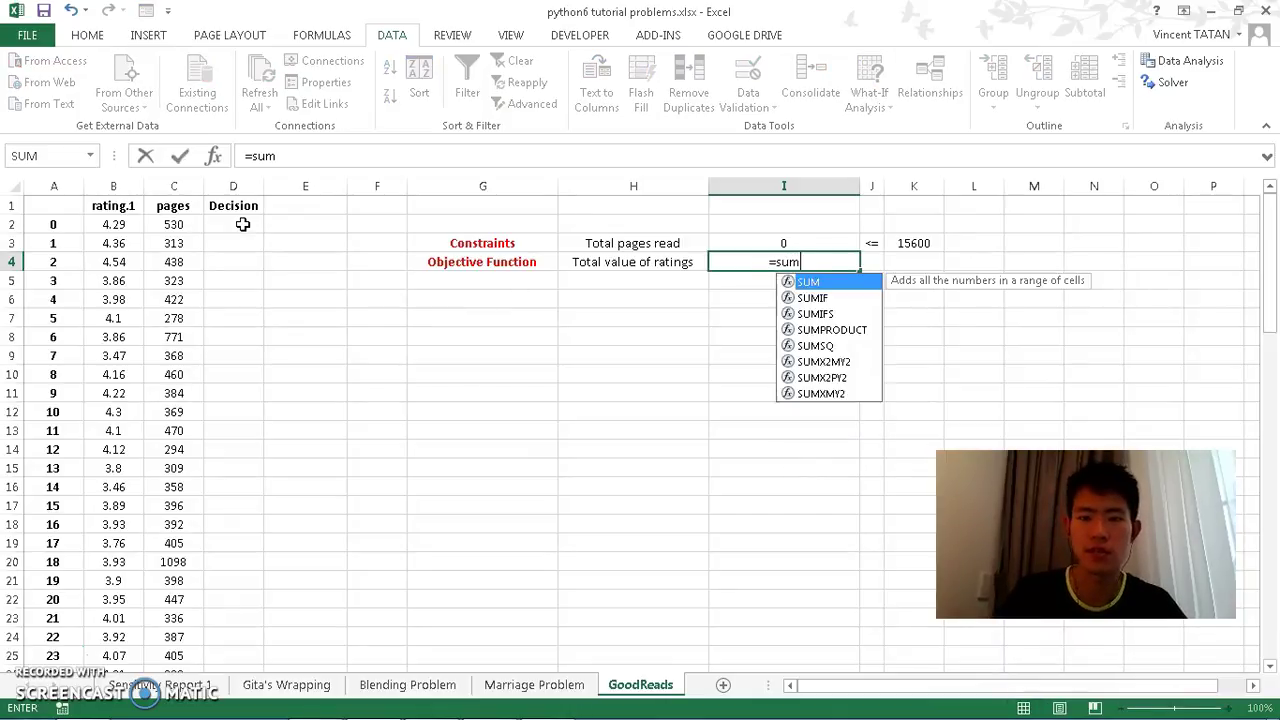
{"action": "type", "text": "product("}
{"action": "key", "text": "Left"}
{"action": "key", "text": "Left"}
{"action": "key", "text": "Left"}
{"action": "key", "text": "Left"}
{"action": "key", "text": "Left"}
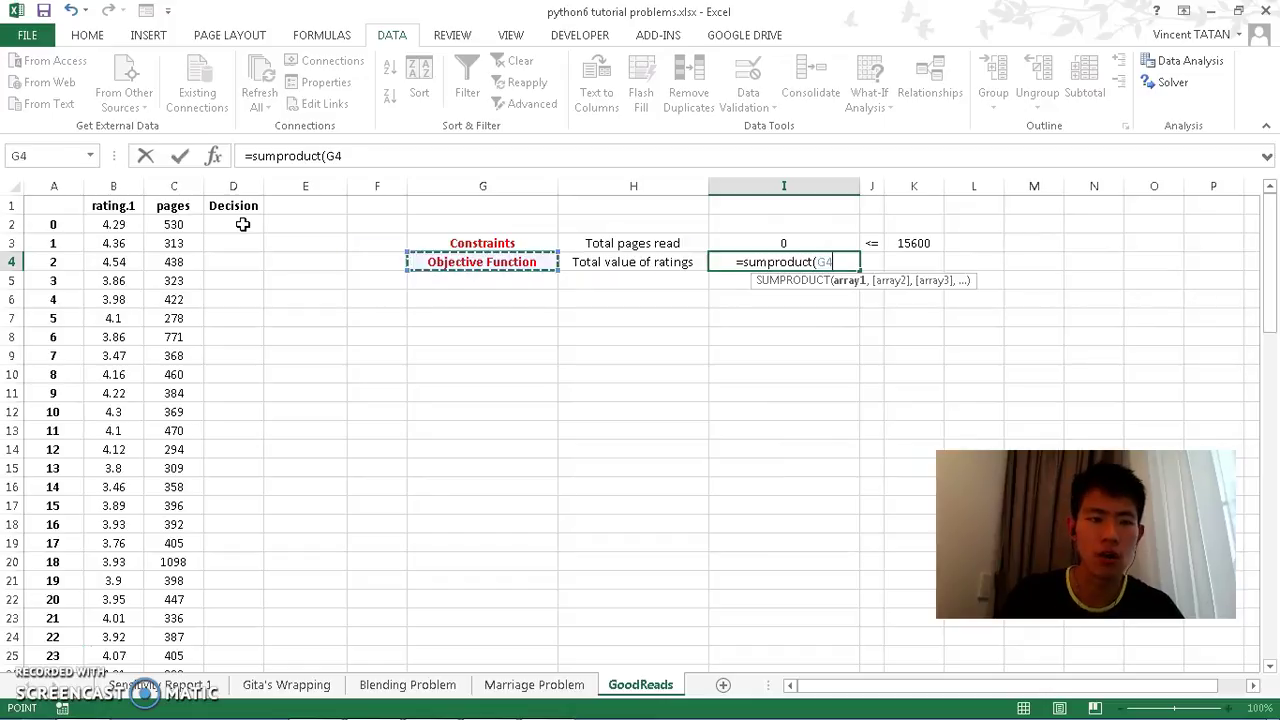
{"action": "key", "text": "Left"}
{"action": "key", "text": "Up"}
{"action": "key", "text": "Left"}
{"action": "key", "text": "Up"}
{"action": "key", "text": "ctrl+shift+Down"}
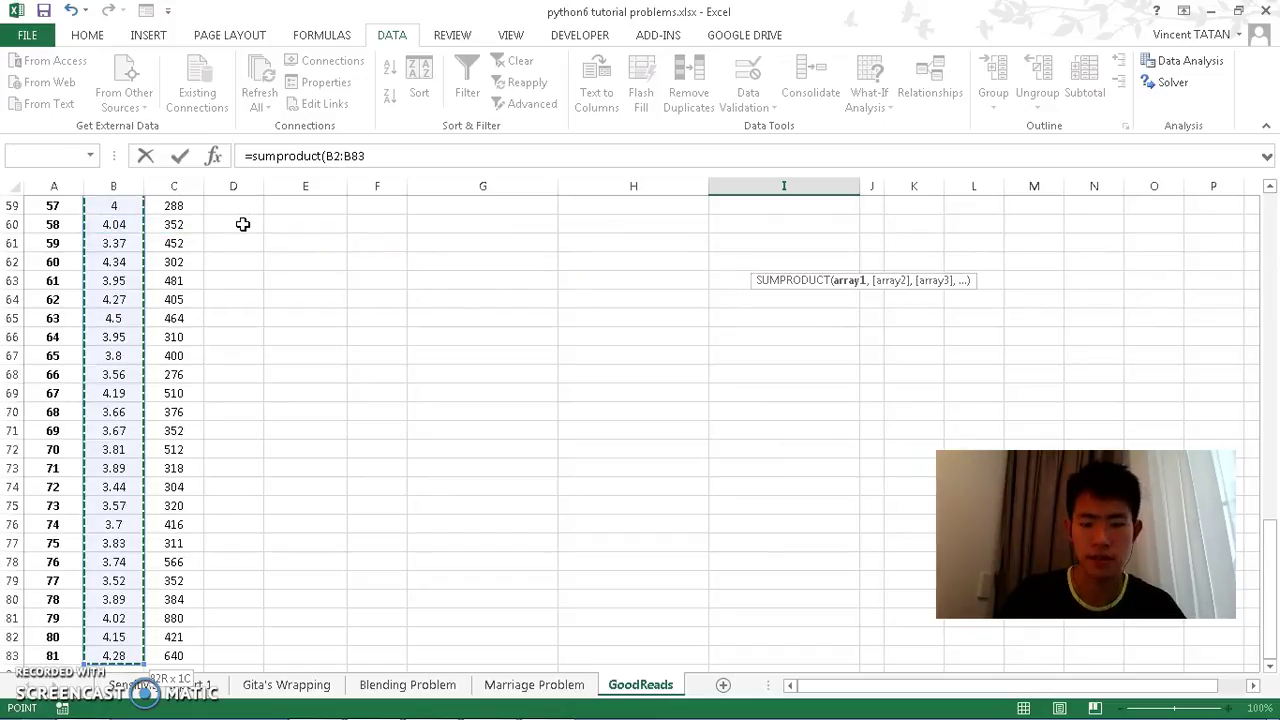
Step: Complete the Total value of ratings formula with the Decision range D2:D83 as the second array
{"action": "type", "text": ","}
{"action": "key", "text": "Up"}
{"action": "key", "text": "Left"}
{"action": "key", "text": "Left"}
{"action": "key", "text": "Left"}
{"action": "key", "text": "Left"}
{"action": "key", "text": "Left"}
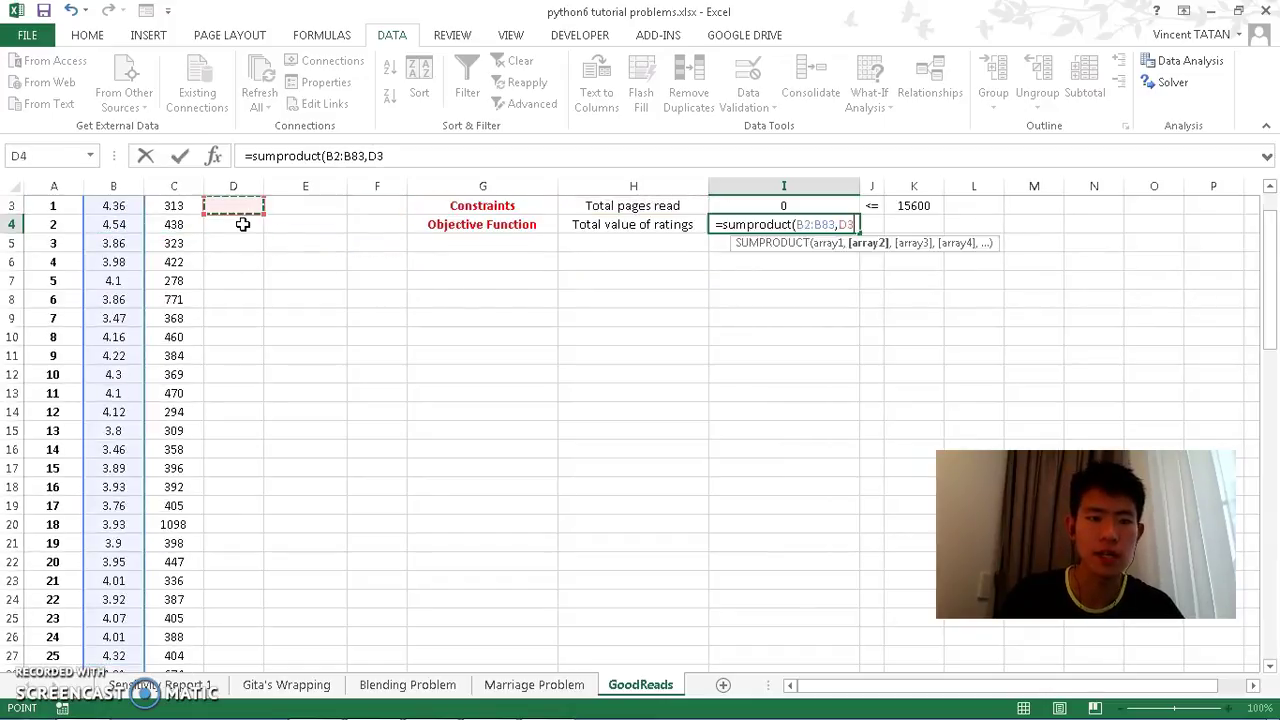
{"action": "key", "text": "Down"}
{"action": "key", "text": "Down"}
{"action": "key", "text": "Down"}
{"action": "key", "text": "Down"}
{"action": "key", "text": "Down"}
{"action": "key", "text": "Down"}
{"action": "key", "text": "Down"}
{"action": "key", "text": "Left"}
{"action": "key", "text": "Left"}
{"action": "key", "text": "Left"}
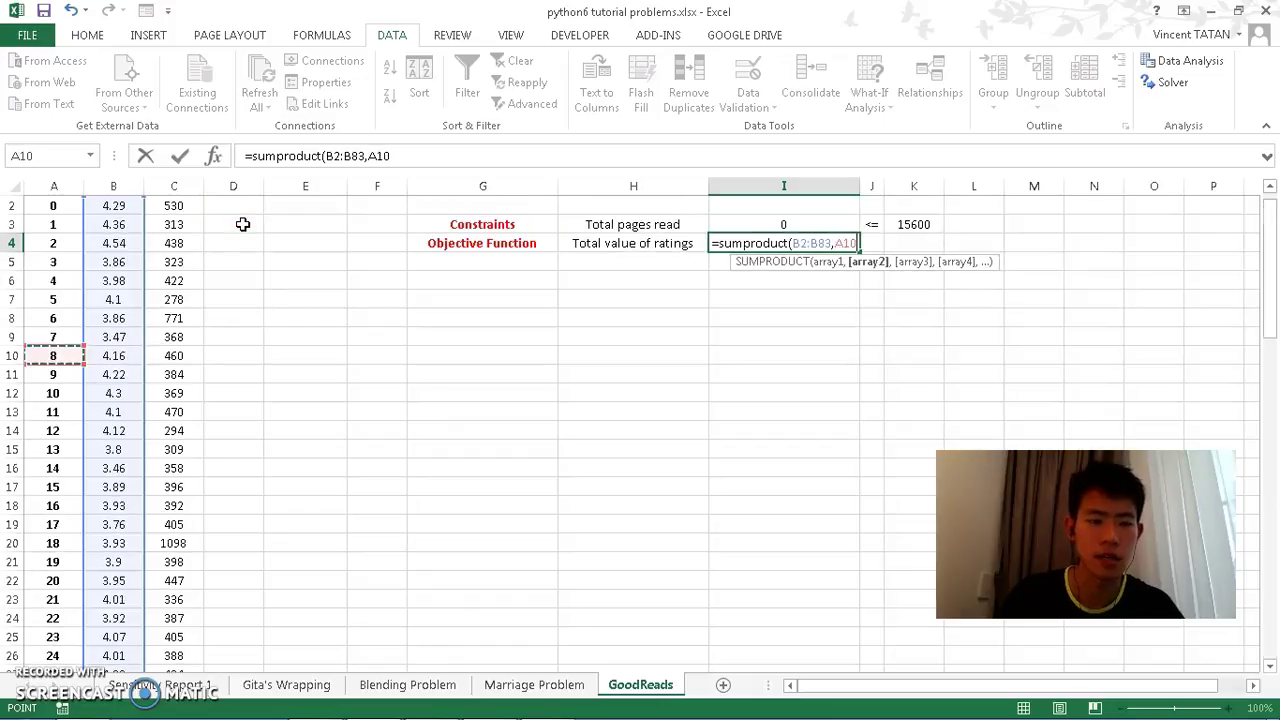
{"action": "key", "text": "ctrl+Down"}
{"action": "key", "text": "Right"}
{"action": "key", "text": "Right"}
{"action": "key", "text": "Right"}
{"action": "key", "text": "ctrl+shift+Up"}
{"action": "key", "text": "shift+Down"}
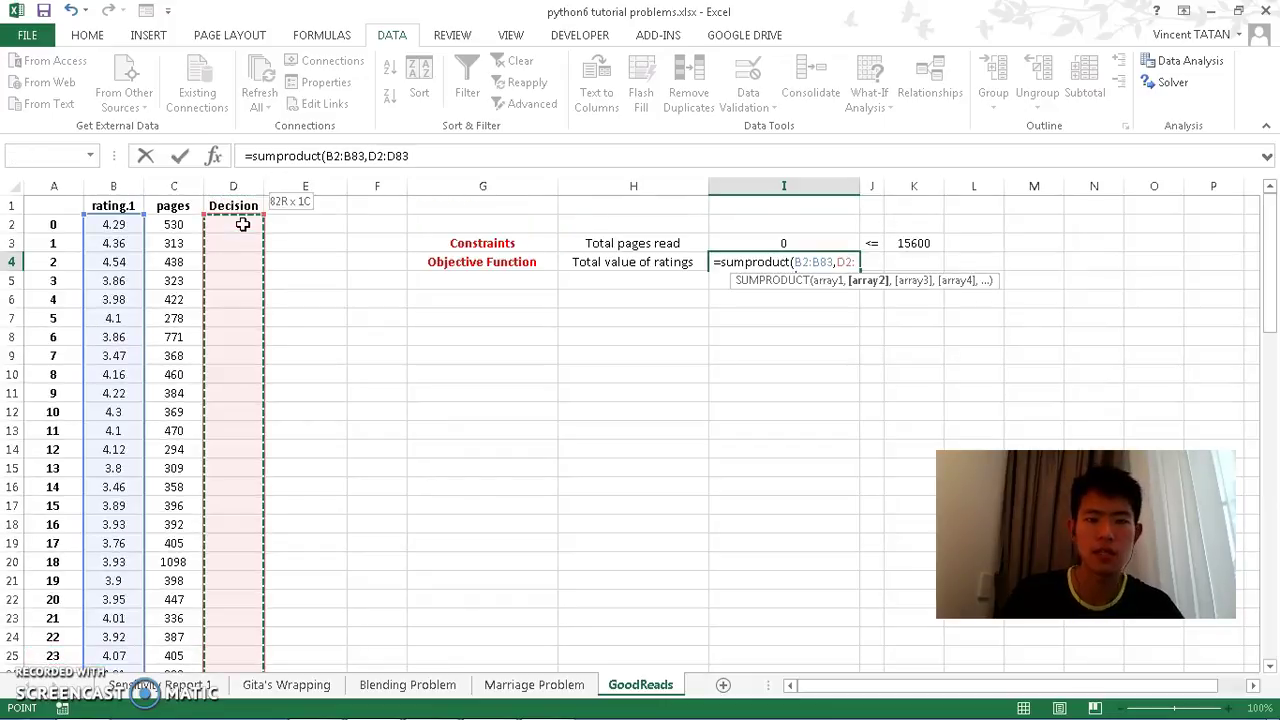
{"action": "key", "text": "Return"}
Step: Enter a trial decision of 1 in D2 for the first book
{"action": "key", "text": "Up"}
{"action": "key", "text": "Up"}
{"action": "key", "text": "Left"}
{"action": "key", "text": "Left"}
{"action": "key", "text": "Left"}
{"action": "key", "text": "Left"}
{"action": "key", "text": "Up"}
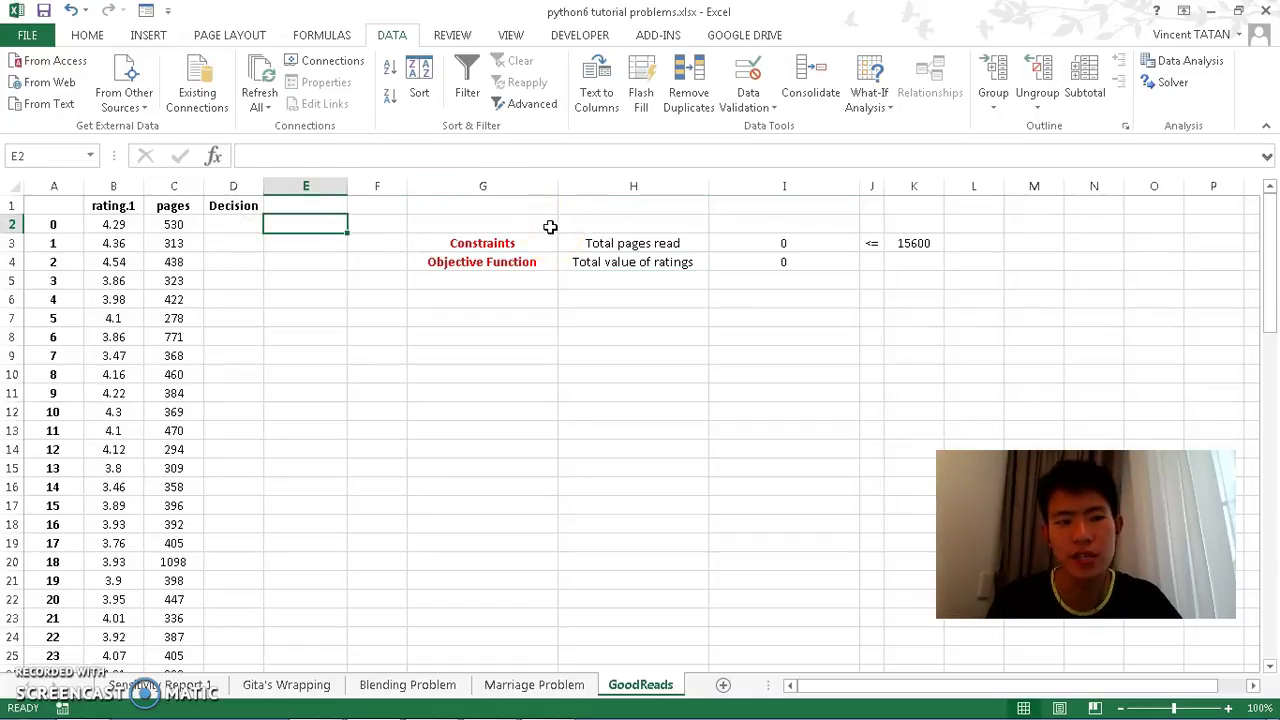
{"action": "key", "text": "Left"}
{"action": "type", "text": "1"}
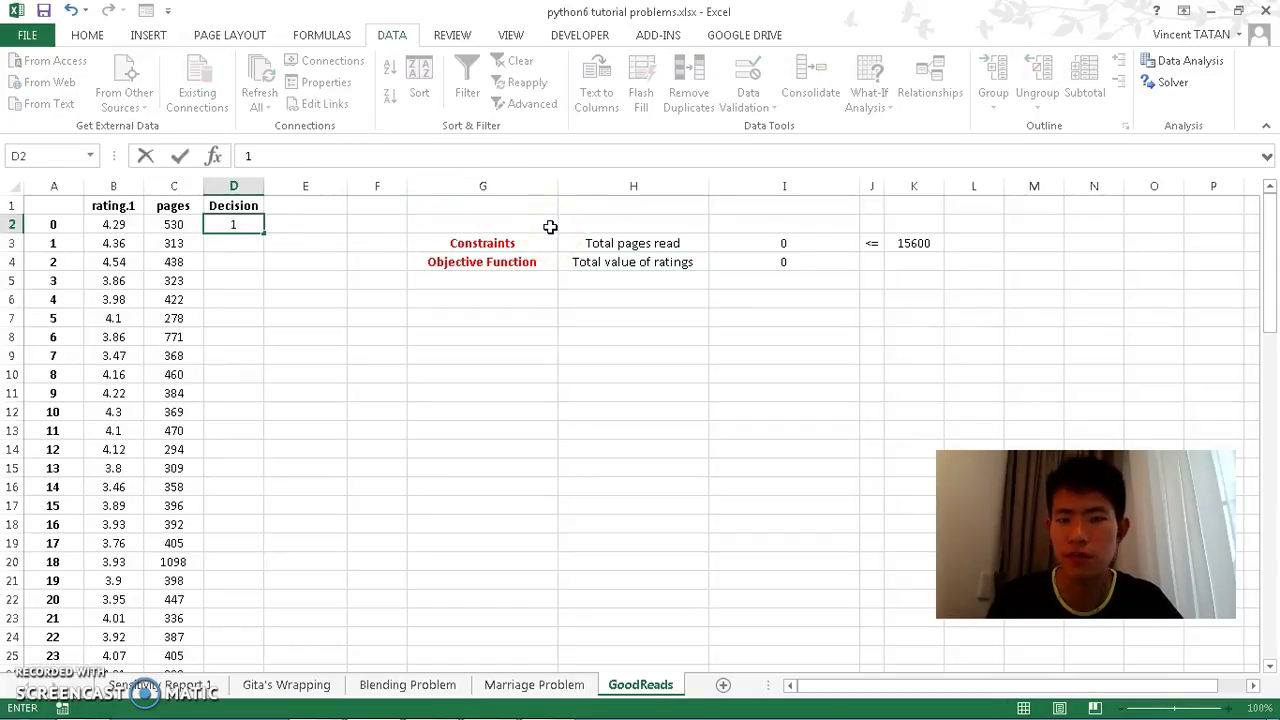
{"action": "key", "text": "Right"}
Step: Compare the first book's pages and rating with Total pages read and Total value of ratings
{"action": "key", "text": "Left"}
{"action": "key", "text": "Left"}
{"action": "key", "text": "Left"}
{"action": "key", "text": "Right"}
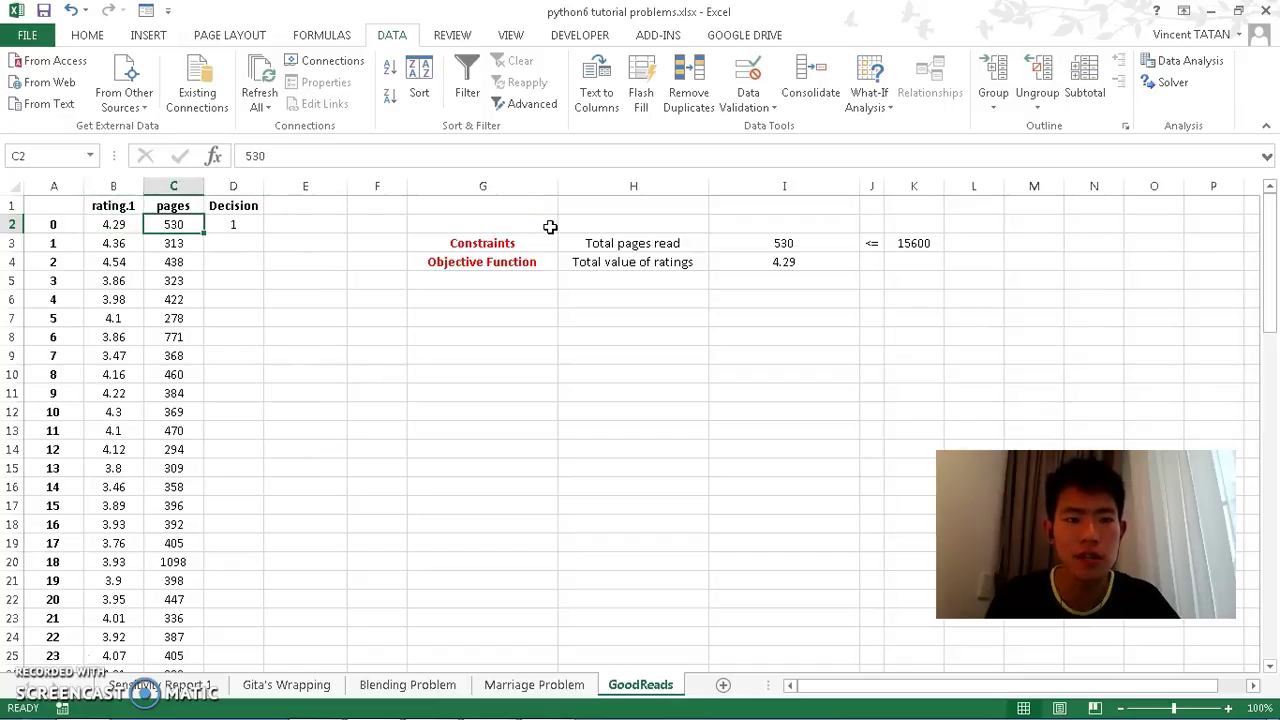
{"action": "key", "text": "Right"}
{"action": "key", "text": "Down"}
{"action": "key", "text": "Right"}
{"action": "key", "text": "Right"}
{"action": "key", "text": "Right"}
{"action": "key", "text": "Right"}
{"action": "key", "text": "Down"}
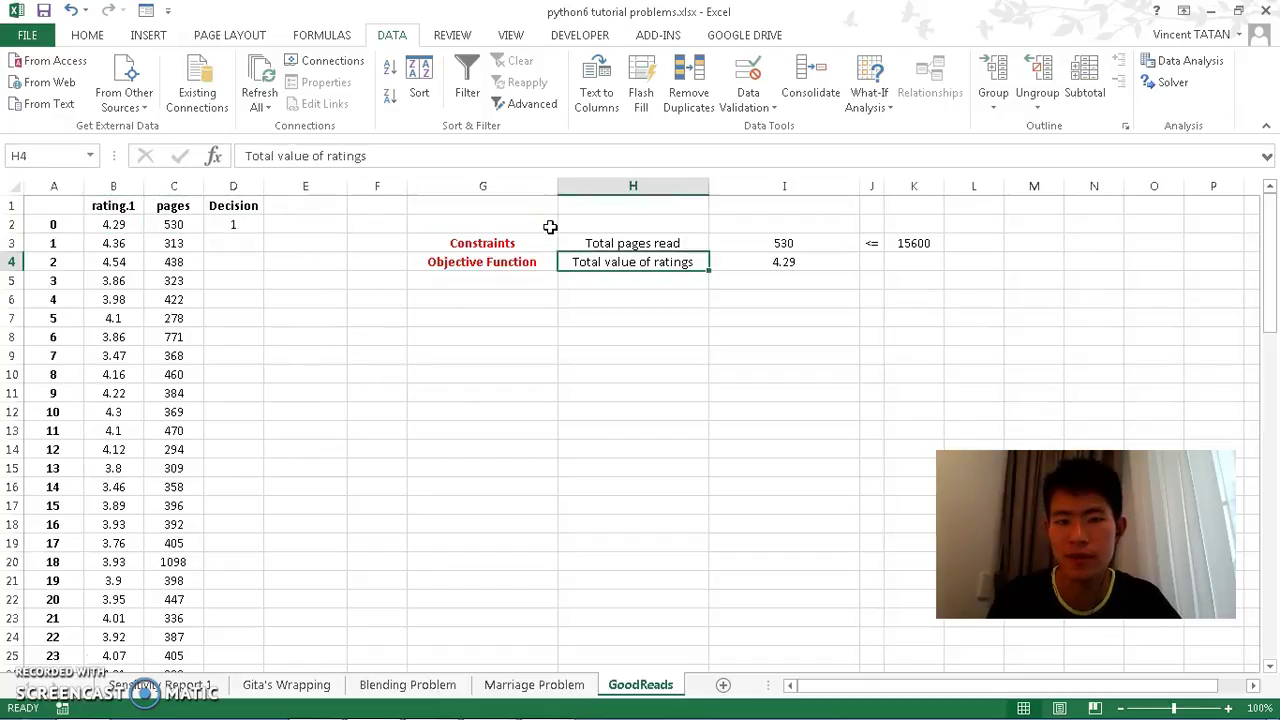
{"action": "key", "text": "Right"}
{"action": "key", "text": "Up"}
{"action": "key", "text": "Left"}
{"action": "key", "text": "Up"}
{"action": "key", "text": "Left"}
{"action": "key", "text": "Left"}
{"action": "key", "text": "Left"}
{"action": "key", "text": "Left"}
{"action": "key", "text": "Left"}
{"action": "key", "text": "Left"}
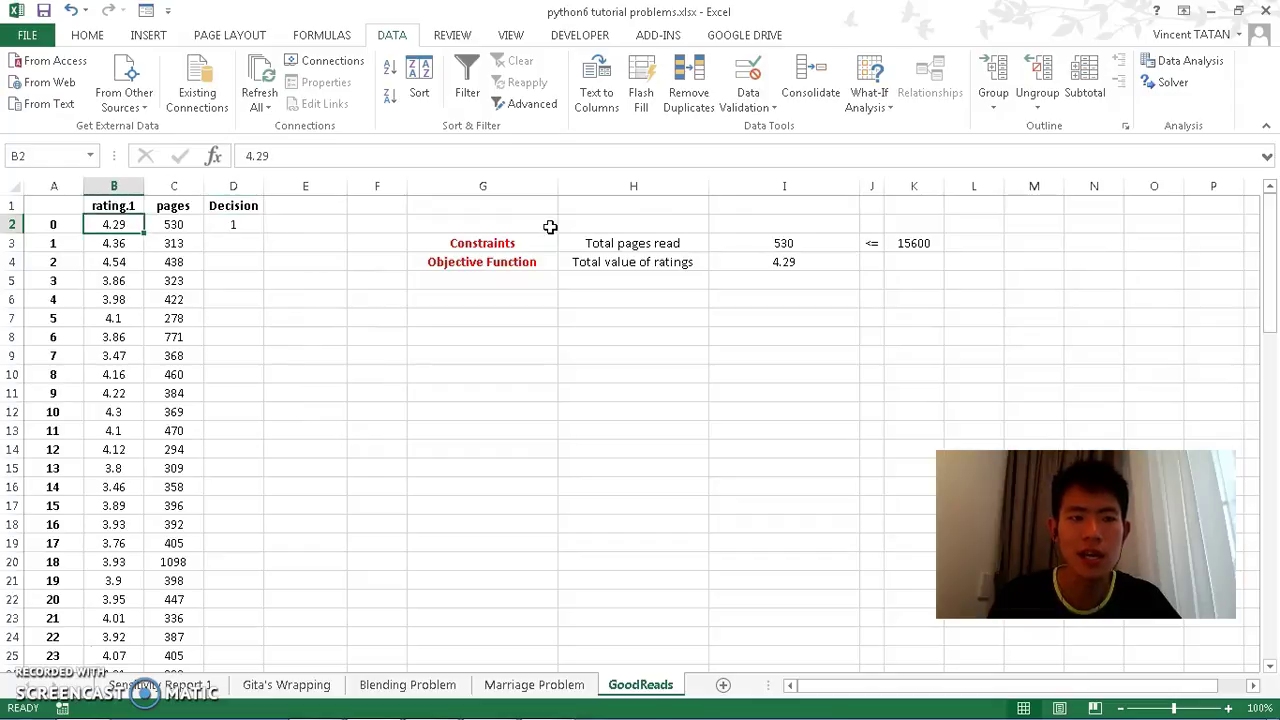
Step: Enter a trial decision of 1 in D8 for book 6 and check the two totals
{"action": "key", "text": "Down"}
{"action": "key", "text": "Right"}
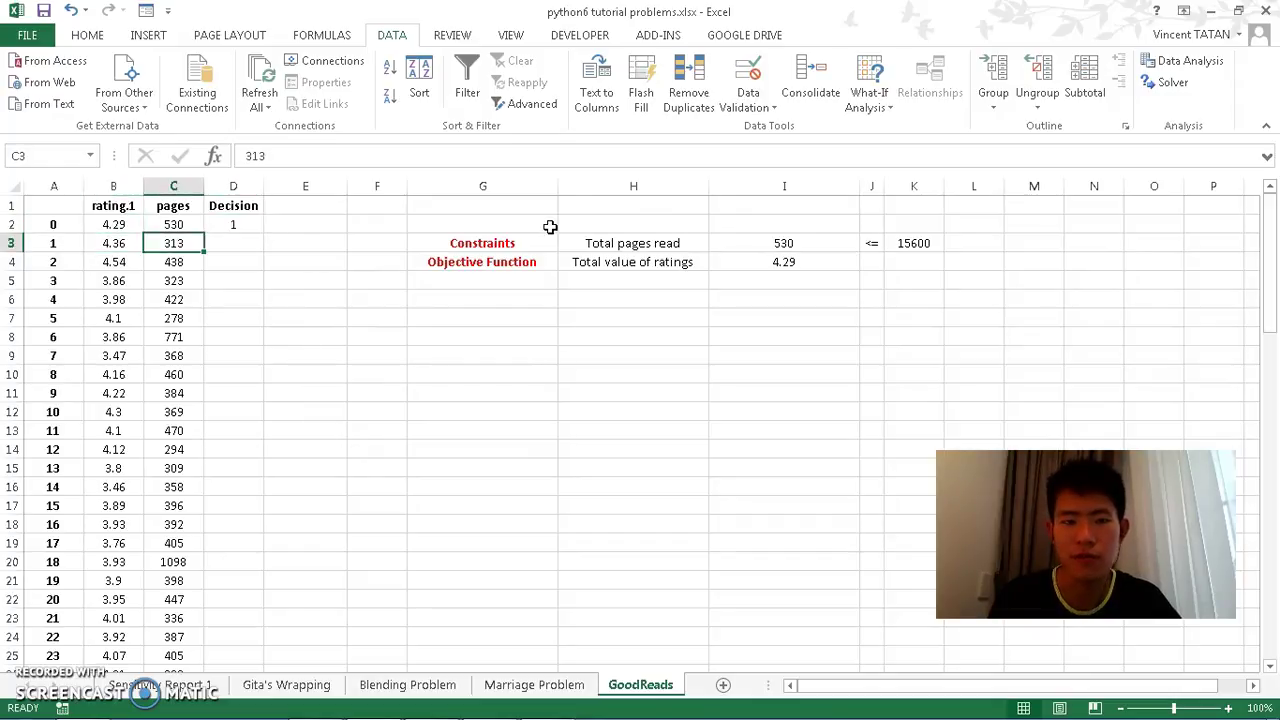
{"action": "key", "text": "Right"}
{"action": "key", "text": "Down"}
{"action": "key", "text": "Down"}
{"action": "key", "text": "Down"}
{"action": "key", "text": "Down"}
{"action": "key", "text": "Down"}
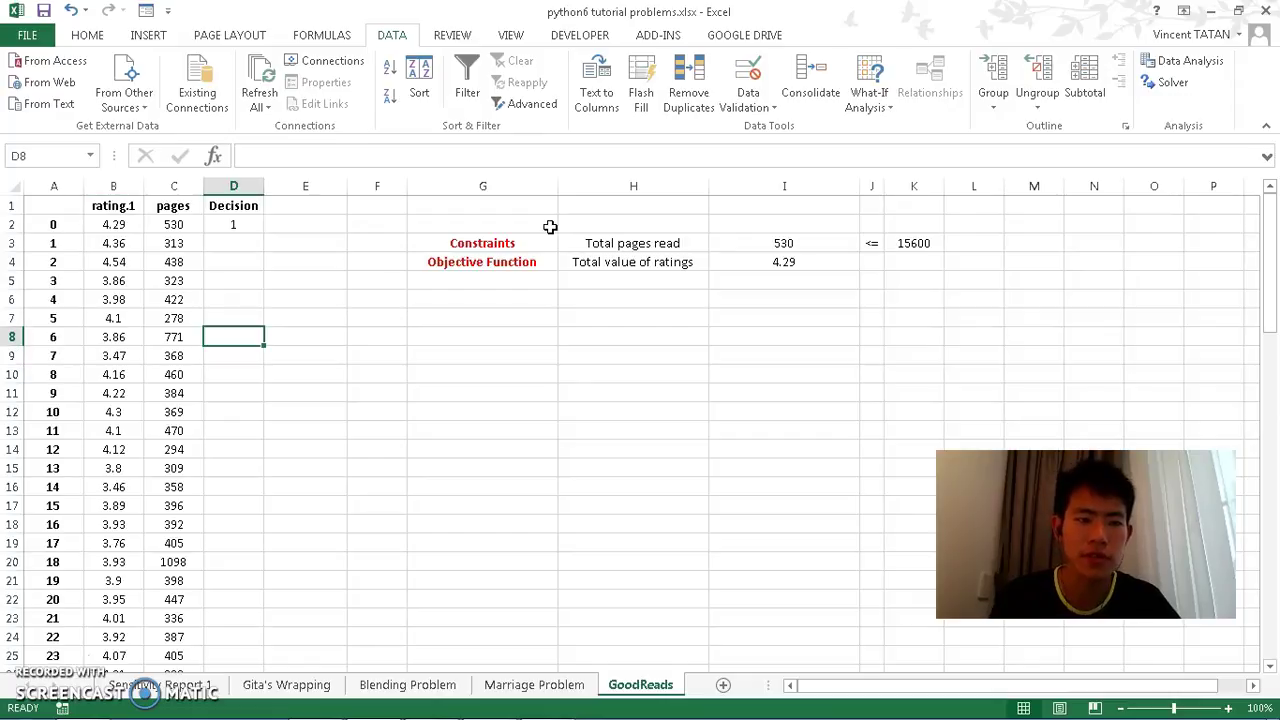
{"action": "key", "text": "Left"}
{"action": "key", "text": "Left"}
{"action": "key", "text": "Right"}
{"action": "key", "text": "Right"}
{"action": "type", "text": "1"}
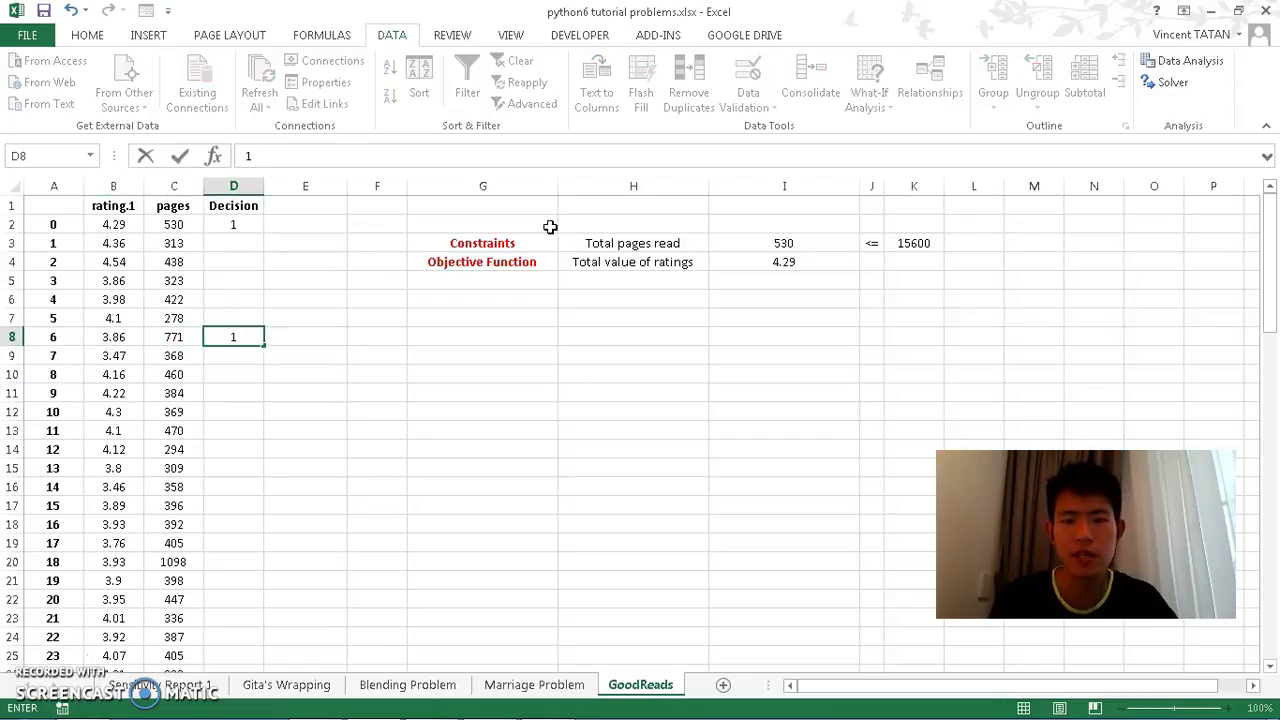
{"action": "key", "text": "Right"}
{"action": "key", "text": "Up"}
{"action": "key", "text": "Right"}
{"action": "key", "text": "Up"}
{"action": "key", "text": "Right"}
{"action": "key", "text": "Right"}
{"action": "key", "text": "Right"}
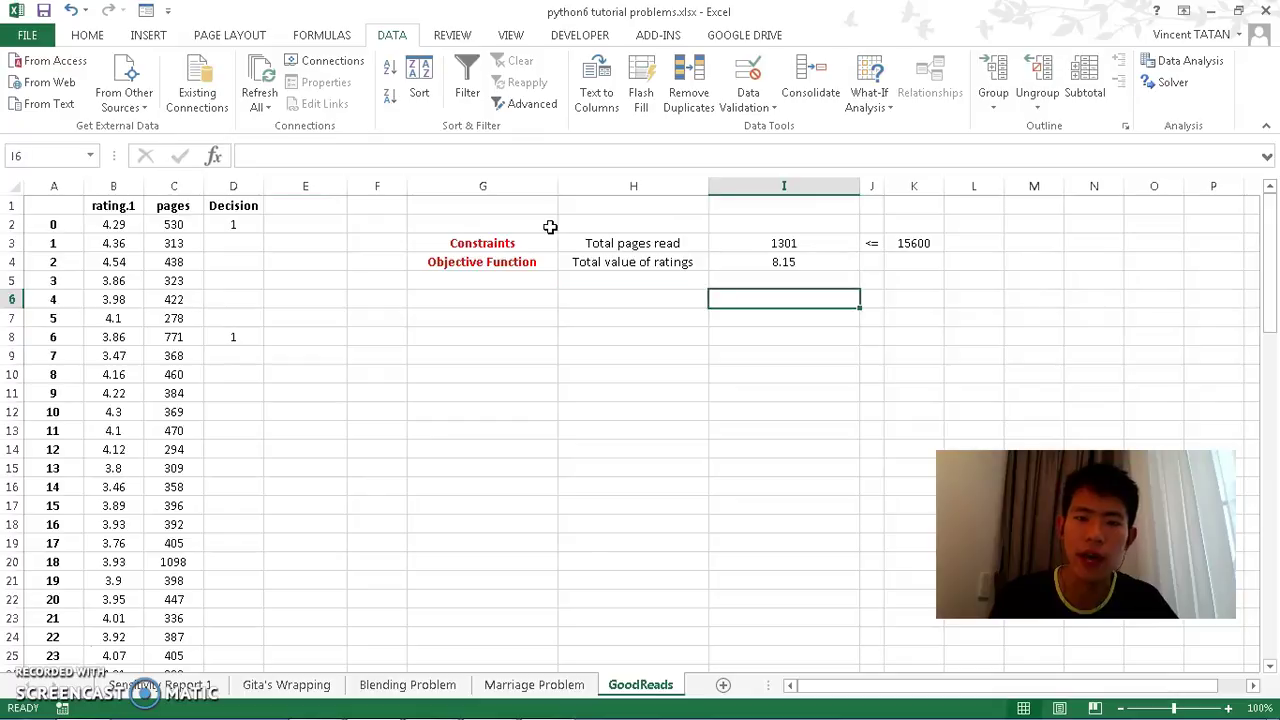
Step: Enter a trial decision of 1 in D9 for book 7
{"action": "key", "text": "Up"}
{"action": "key", "text": "Up"}
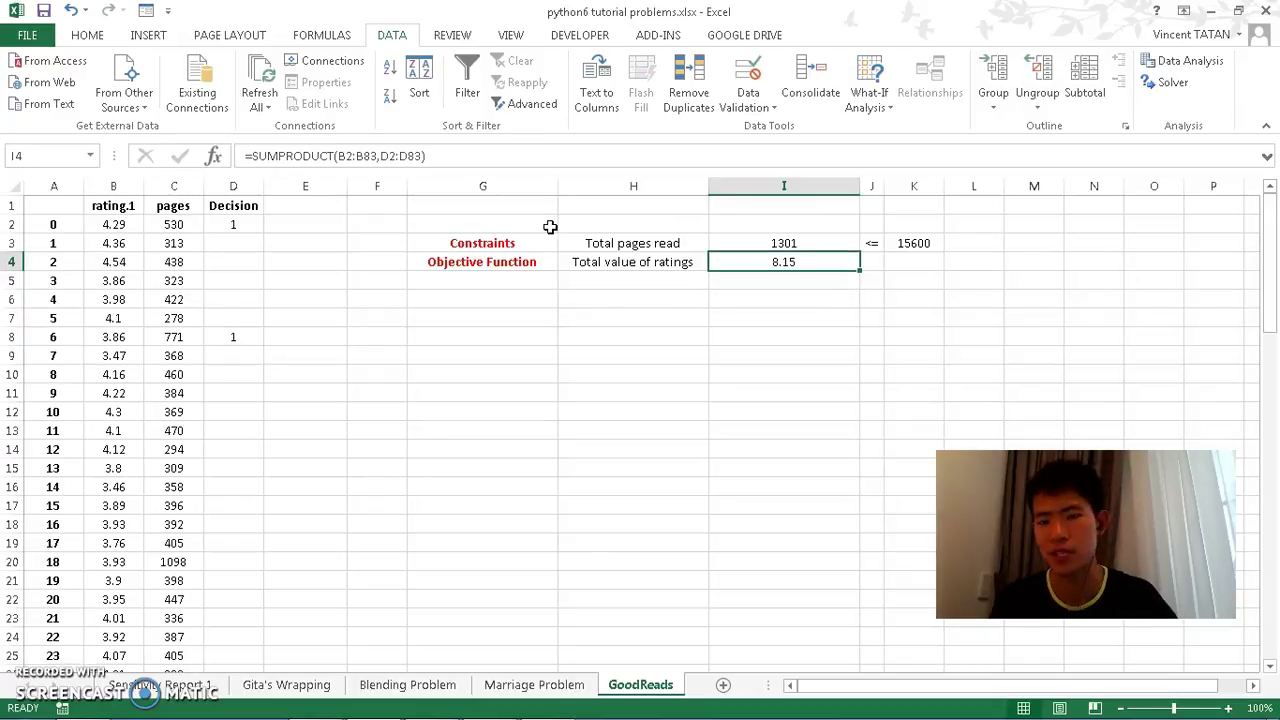
{"action": "key", "text": "Left"}
{"action": "key", "text": "Left"}
{"action": "key", "text": "Left"}
{"action": "key", "text": "Down"}
{"action": "key", "text": "Left"}
{"action": "key", "text": "Down"}
{"action": "key", "text": "Down"}
{"action": "key", "text": "Left"}
{"action": "key", "text": "Down"}
{"action": "key", "text": "Down"}
{"action": "type", "text": "1"}
{"action": "key", "text": "ctrl+Return"}
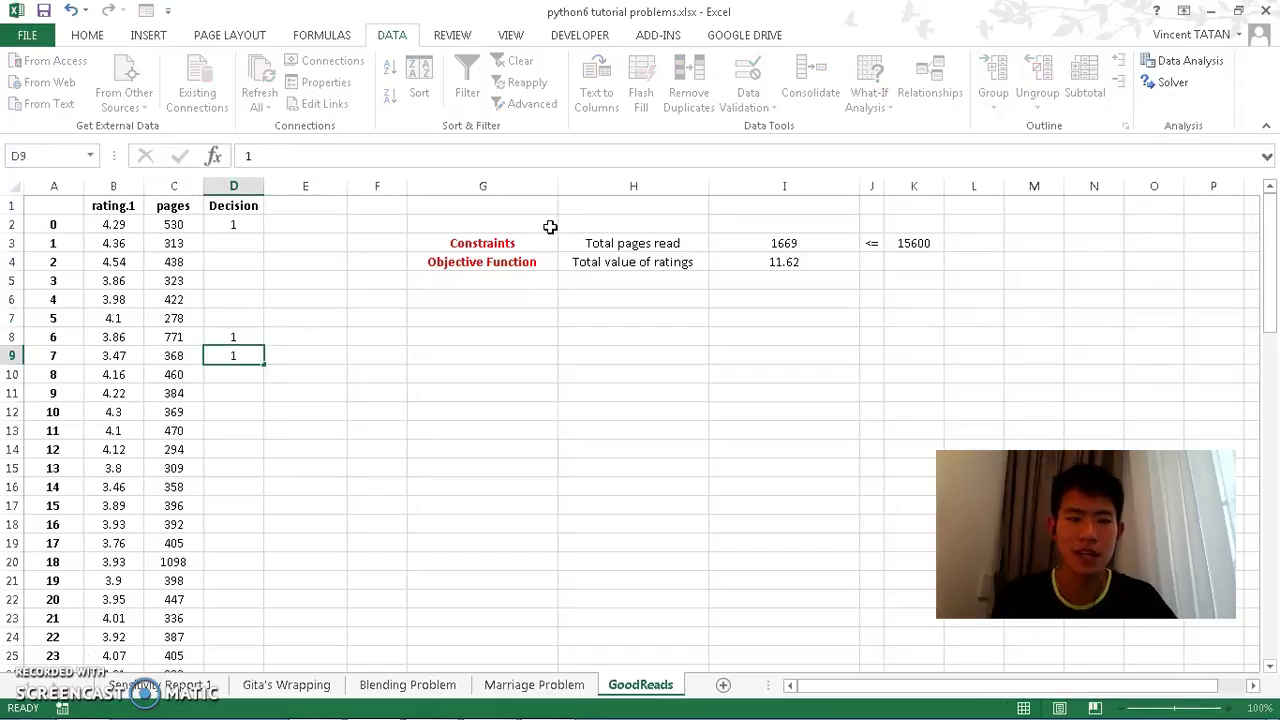
Step: Fill the Decision cells D10 through D25 with trial values of 1
{"action": "key", "text": "Return"}
{"action": "type", "text": "1 1 1 1 1 1 1 1"}
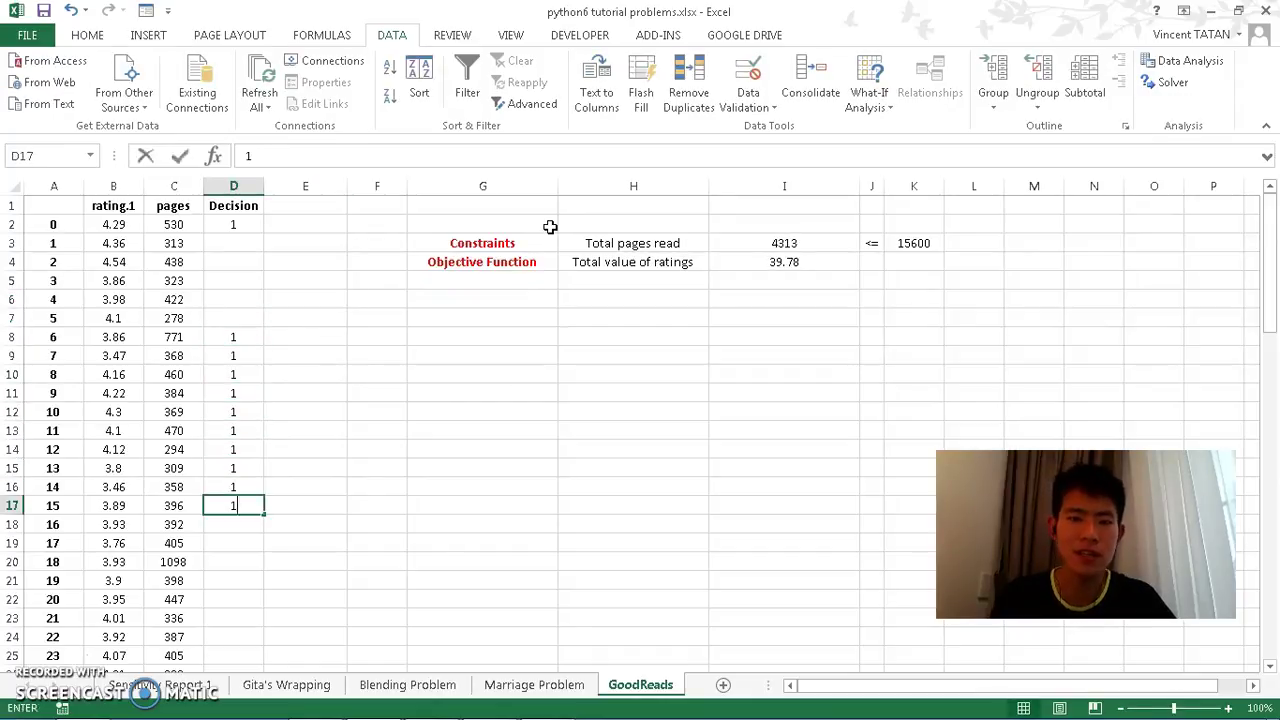
{"action": "key", "text": "Return"}
{"action": "type", "text": "1 1 1 1 1 1 1 1"}
{"action": "key", "text": "Up"}
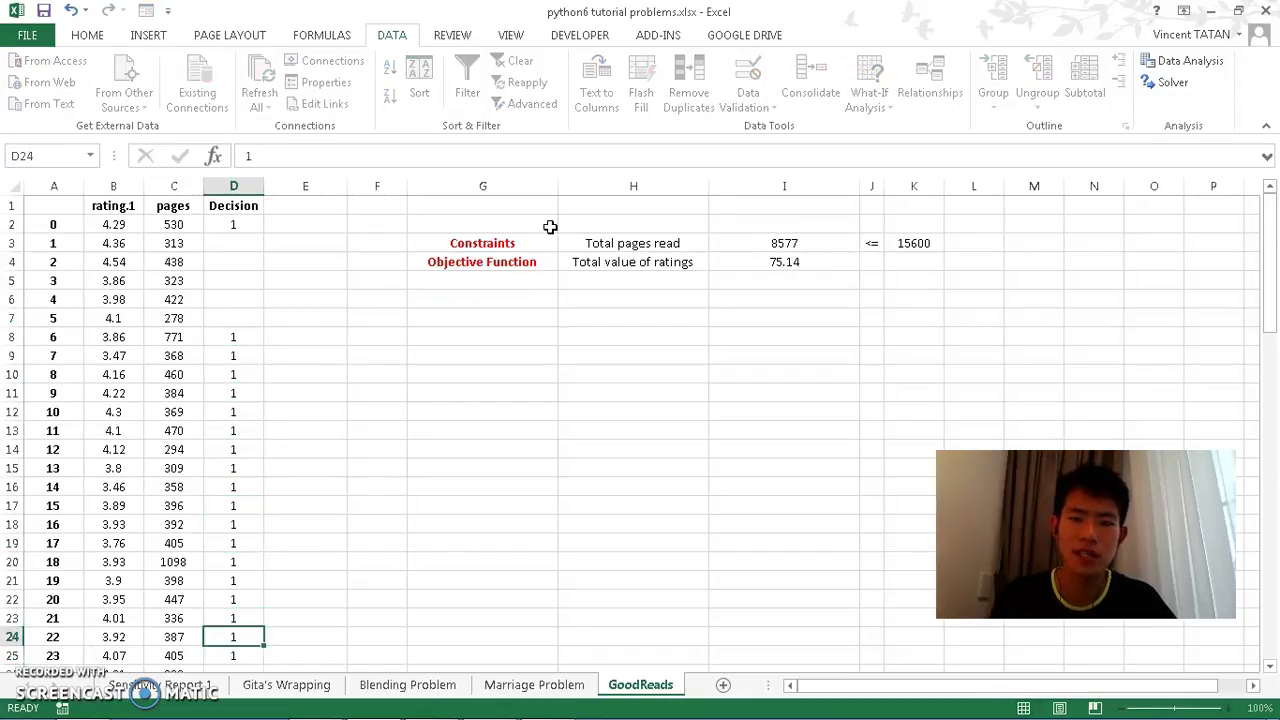
Step: Check Total pages read against its 15600 limit and review the Total value of ratings objective
{"action": "key", "text": "Right"}
{"action": "key", "text": "Right"}
{"action": "key", "text": "Right"}
{"action": "key", "text": "Right"}
{"action": "key", "text": "Up"}
{"action": "key", "text": "Up"}
{"action": "key", "text": "Up"}
{"action": "key", "text": "Up"}
{"action": "key", "text": "Up"}
{"action": "key", "text": "Up"}
{"action": "key", "text": "Up"}
{"action": "key", "text": "Up"}
{"action": "key", "text": "Up"}
{"action": "key", "text": "Up"}
{"action": "key", "text": "Up"}
{"action": "key", "text": "Up"}
{"action": "key", "text": "Up"}
{"action": "key", "text": "Up"}
{"action": "key", "text": "Up"}
{"action": "key", "text": "Up"}
{"action": "key", "text": "Up"}
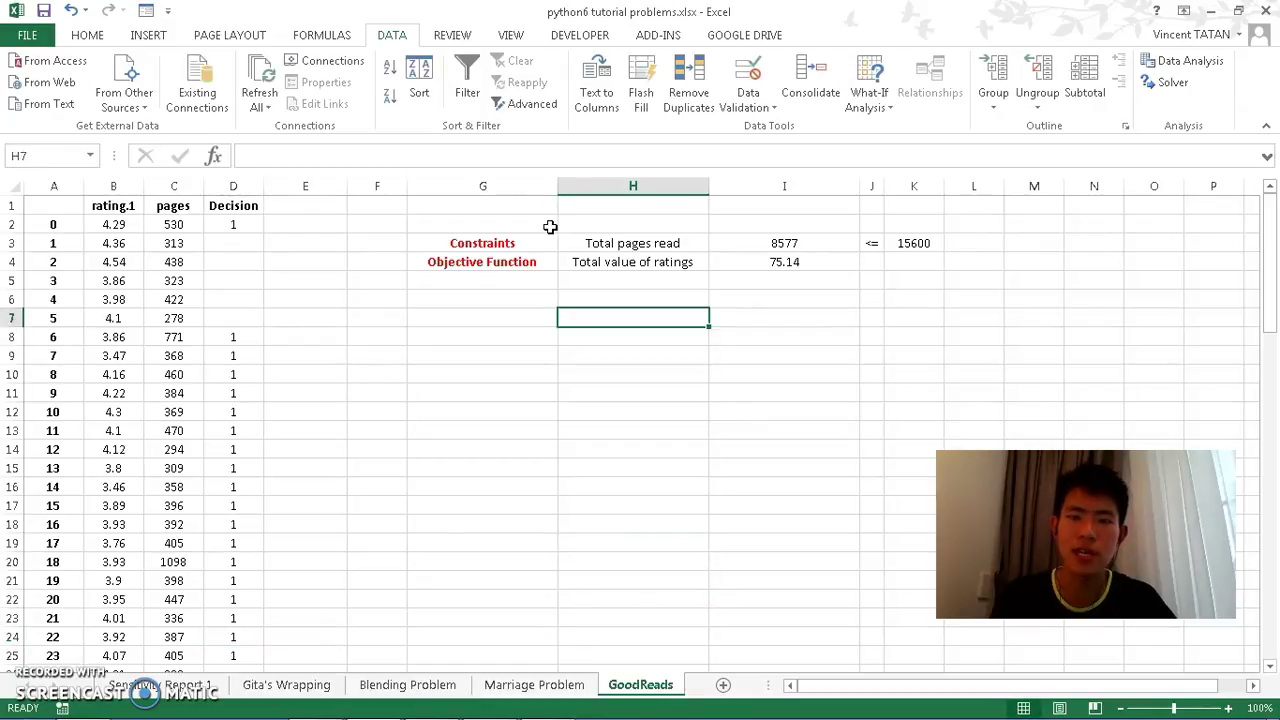
{"action": "key", "text": "Up"}
{"action": "key", "text": "Right"}
{"action": "key", "text": "Right"}
{"action": "key", "text": "Up"}
{"action": "key", "text": "Left"}
{"action": "key", "text": "Up"}
{"action": "key", "text": "Up"}
{"action": "key", "text": "Down"}
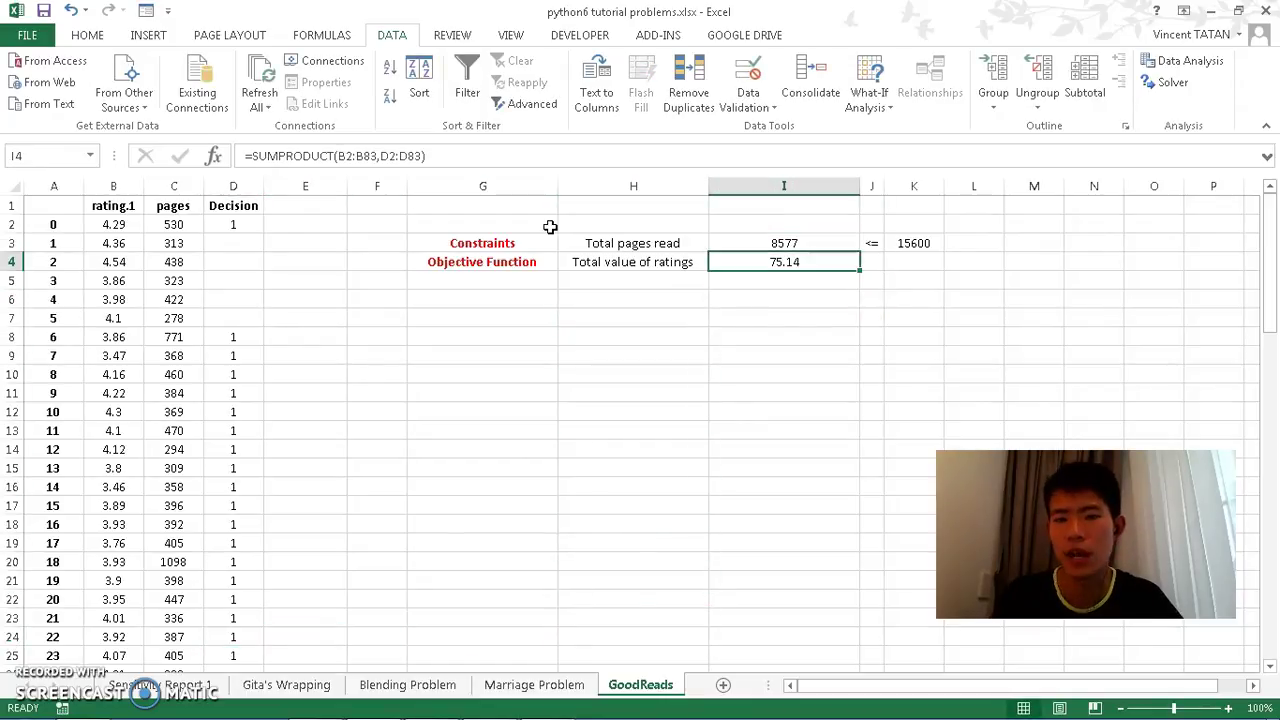
{"action": "key", "text": "Left"}
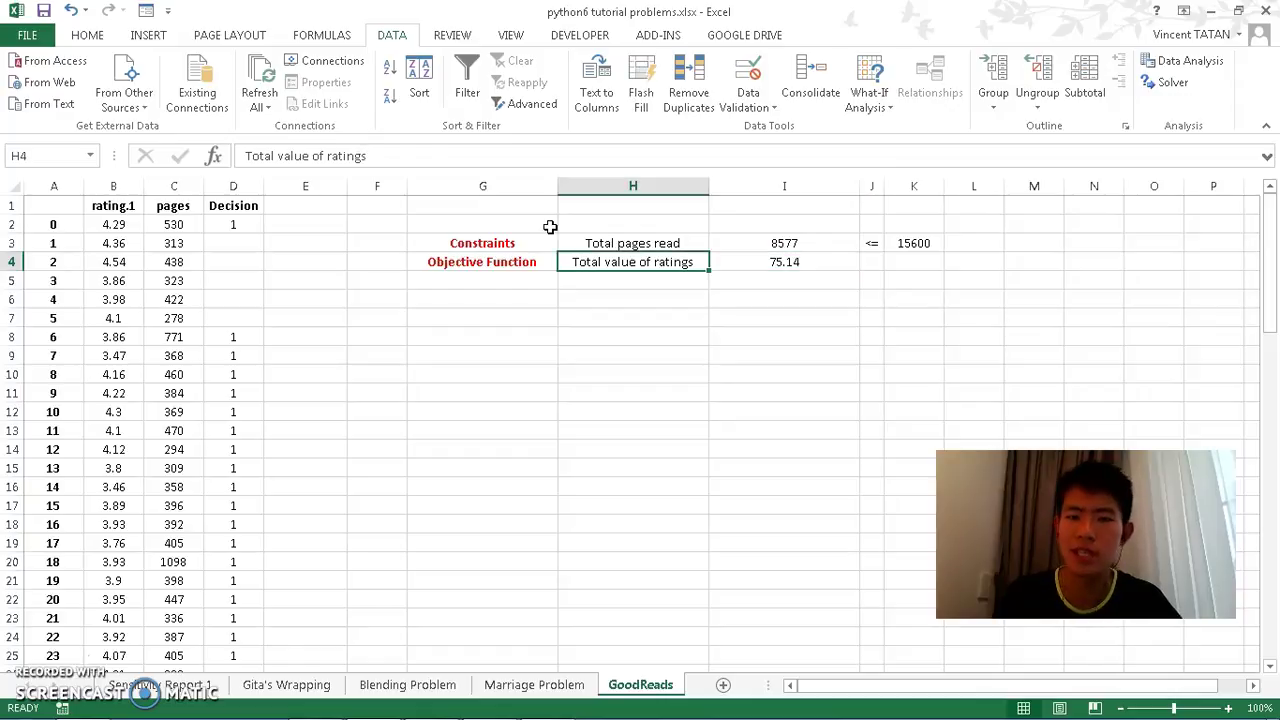
{"action": "key", "text": "Left"}
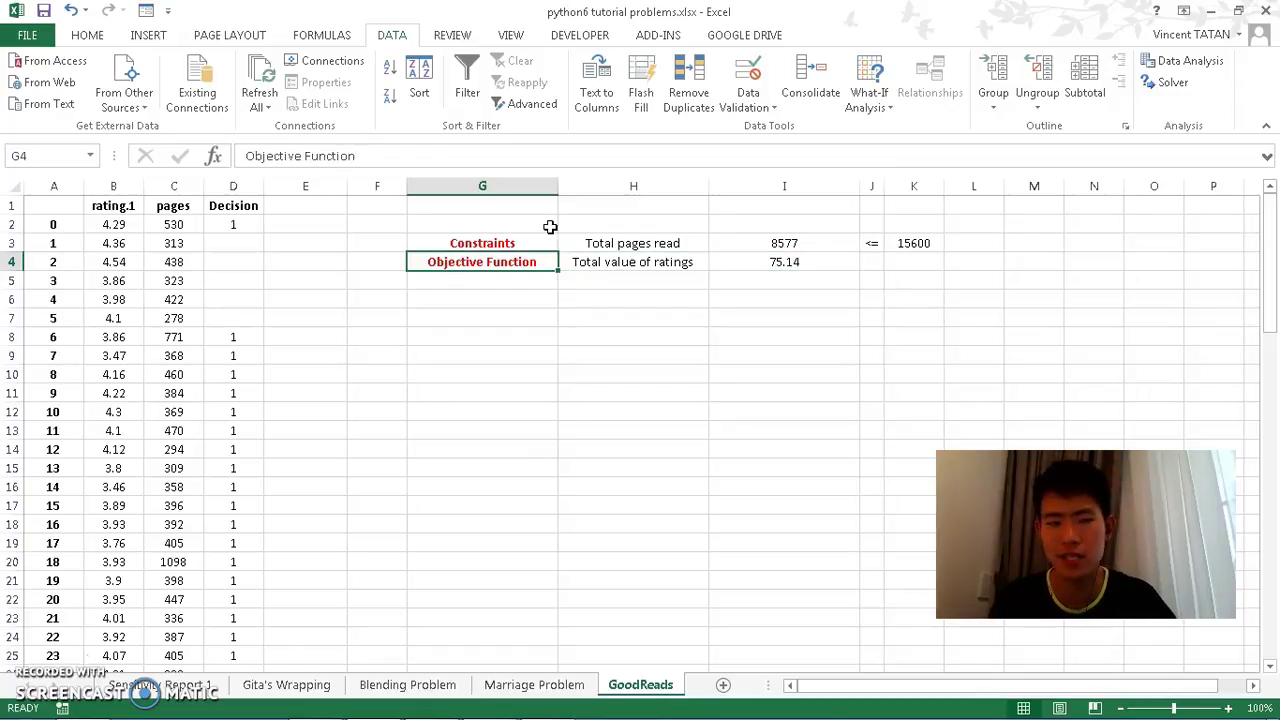
Step: Clear all trial decisions from D2:D25
{"action": "key", "text": "Left"}
{"action": "key", "text": "Left"}
{"action": "key", "text": "Up"}
{"action": "key", "text": "Left"}
{"action": "key", "text": "Up"}
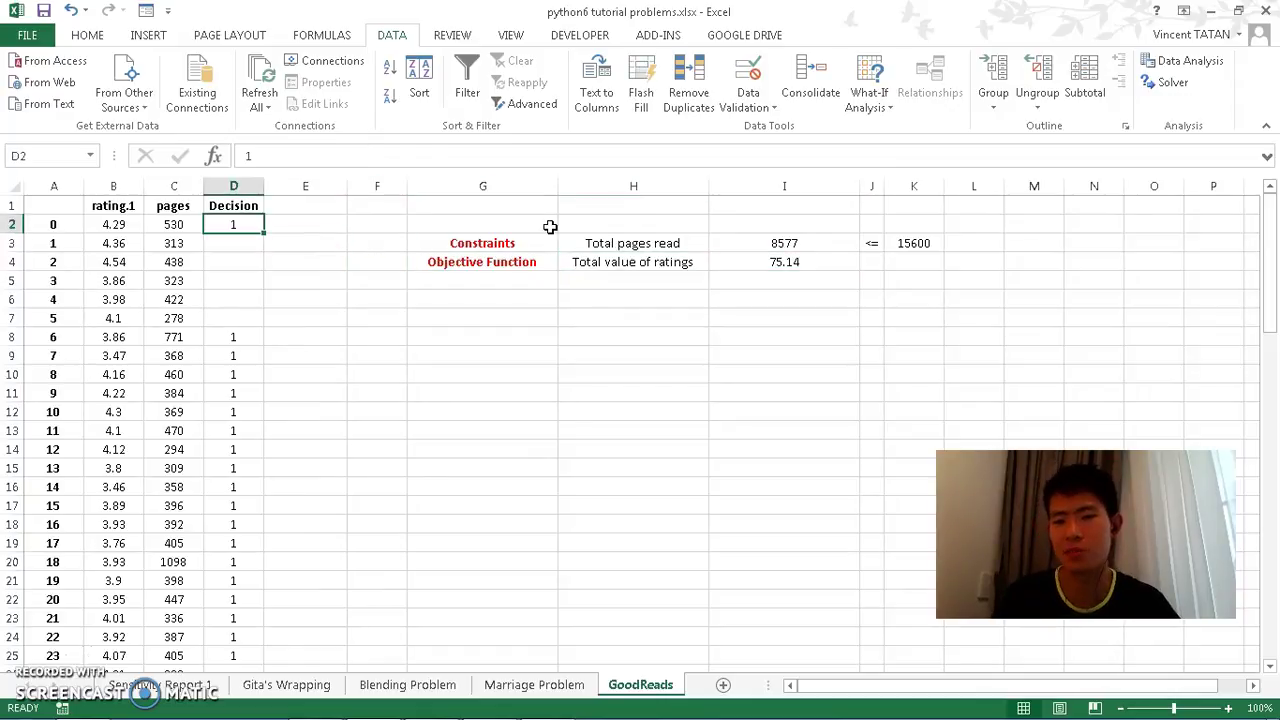
{"action": "key", "text": "shift+Down"}
{"action": "key", "text": "shift+Down"}
{"action": "key", "text": "shift+Down"}
{"action": "key", "text": "shift+Down"}
{"action": "key", "text": "shift+Down"}
{"action": "key", "text": "shift+Down"}
{"action": "key", "text": "shift+Down"}
{"action": "key", "text": "shift+Down"}
{"action": "key", "text": "shift+Down"}
{"action": "key", "text": "shift+Down"}
{"action": "key", "text": "shift+Down"}
{"action": "key", "text": "shift+Down"}
{"action": "key", "text": "shift+Down"}
{"action": "key", "text": "shift+Down"}
{"action": "key", "text": "shift+Down"}
{"action": "key", "text": "shift+Down"}
{"action": "key", "text": "shift+Down"}
{"action": "key", "text": "shift+Down"}
{"action": "key", "text": "shift+Down"}
{"action": "key", "text": "shift+Down"}
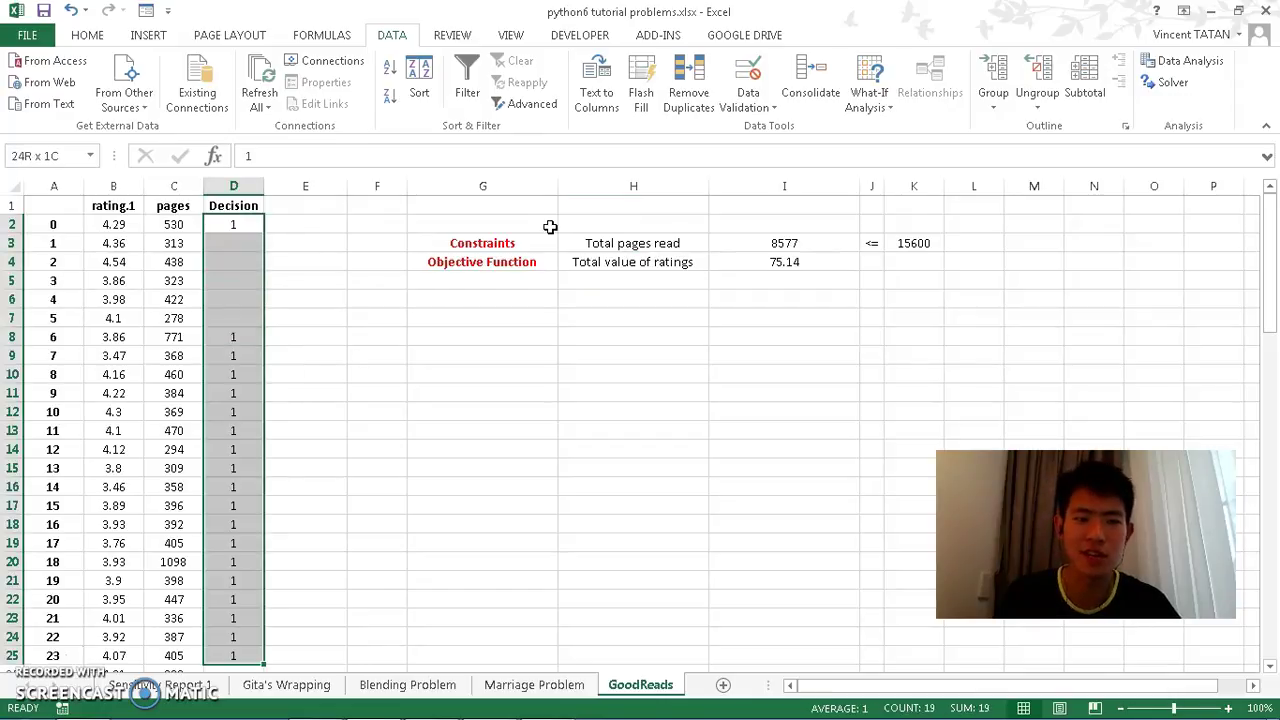
{"action": "key", "text": "Delete"}
{"action": "key", "text": "Right"}
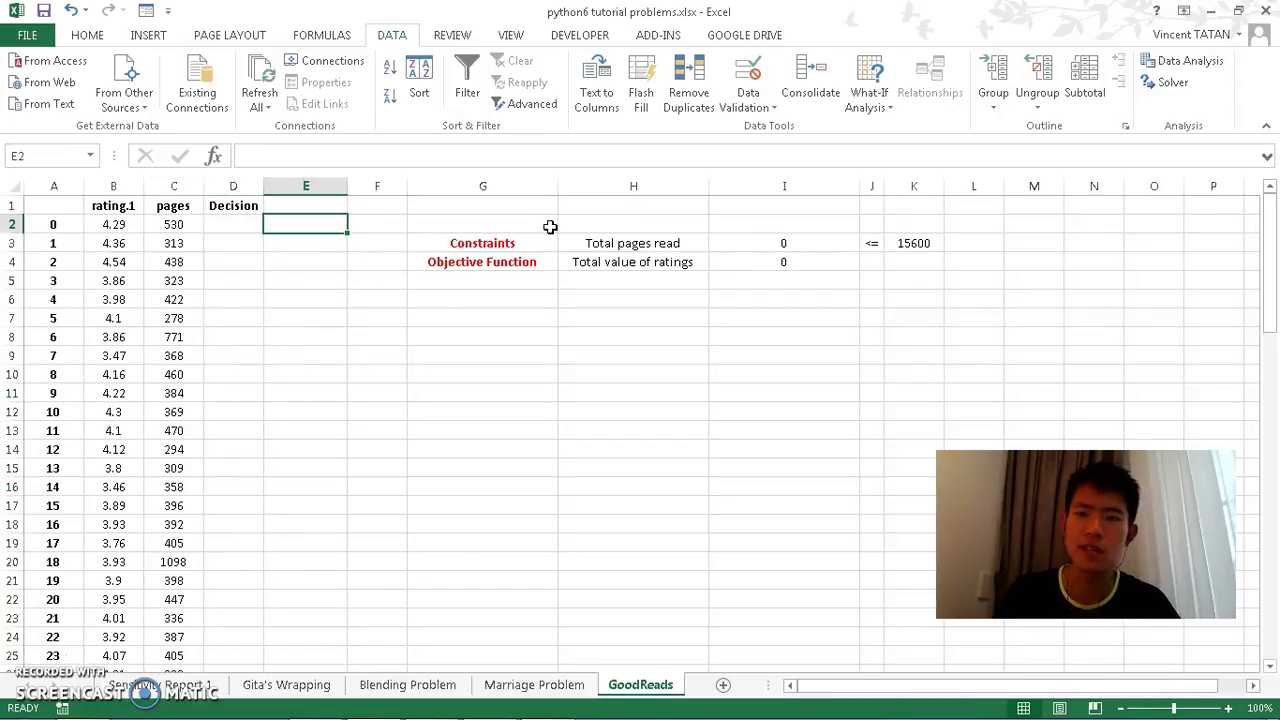
Step: Open Solver and reselect the Decision range D2:D83 as the changing variable cells, keeping I4 as the objective to maximize
{"action": "left_click", "coordinate": [1160, 82]}
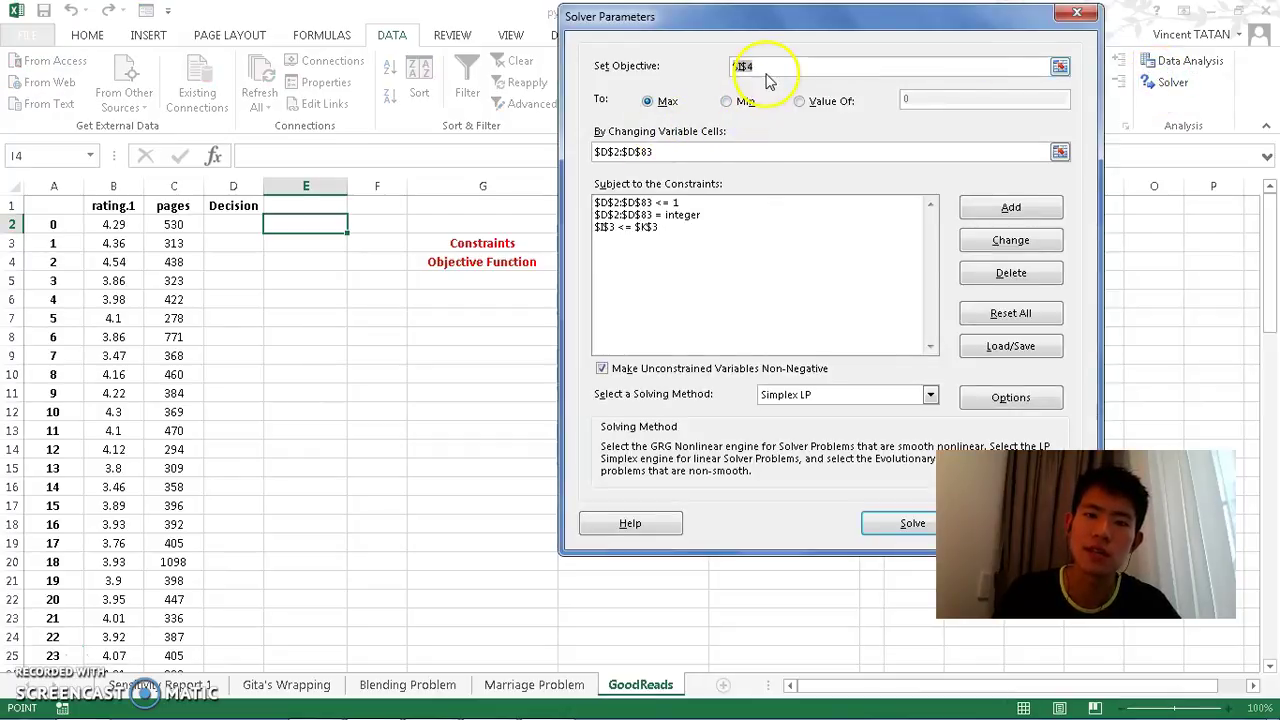
{"action": "left_click_drag", "start_coordinate": [790, 18], "coordinate": [1132, 76]}
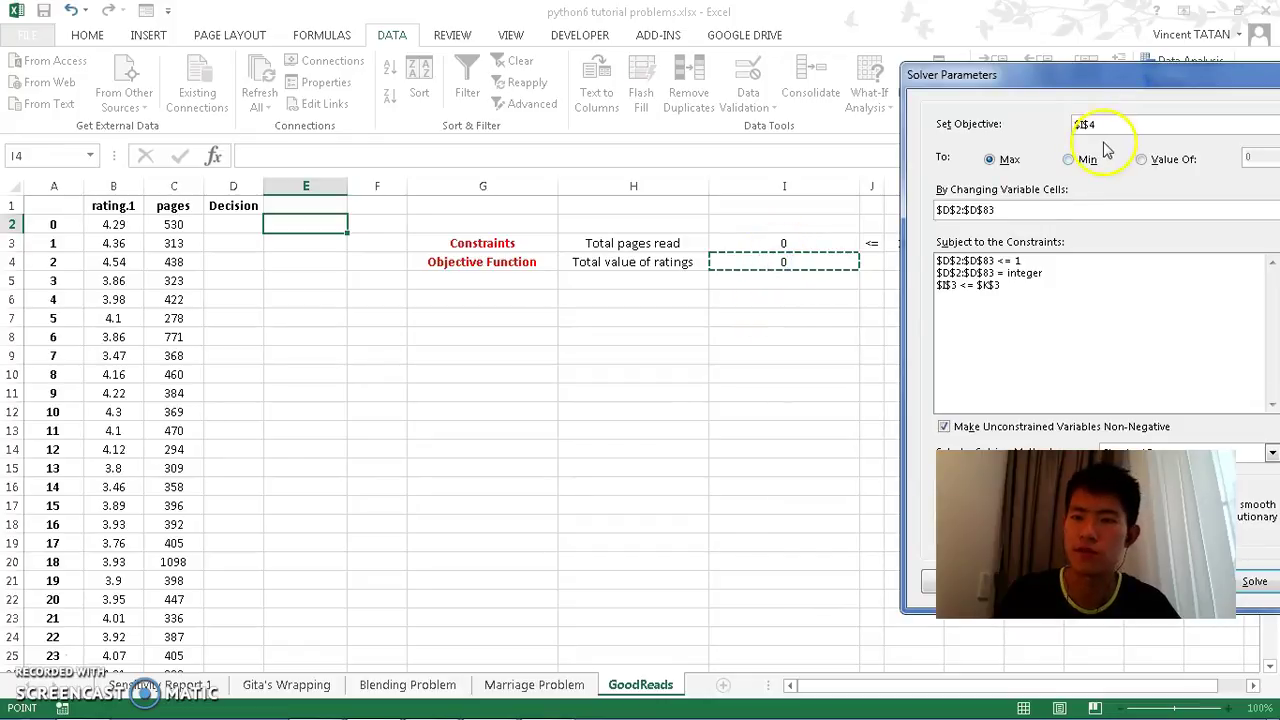
{"action": "left_click", "coordinate": [1057, 206]}
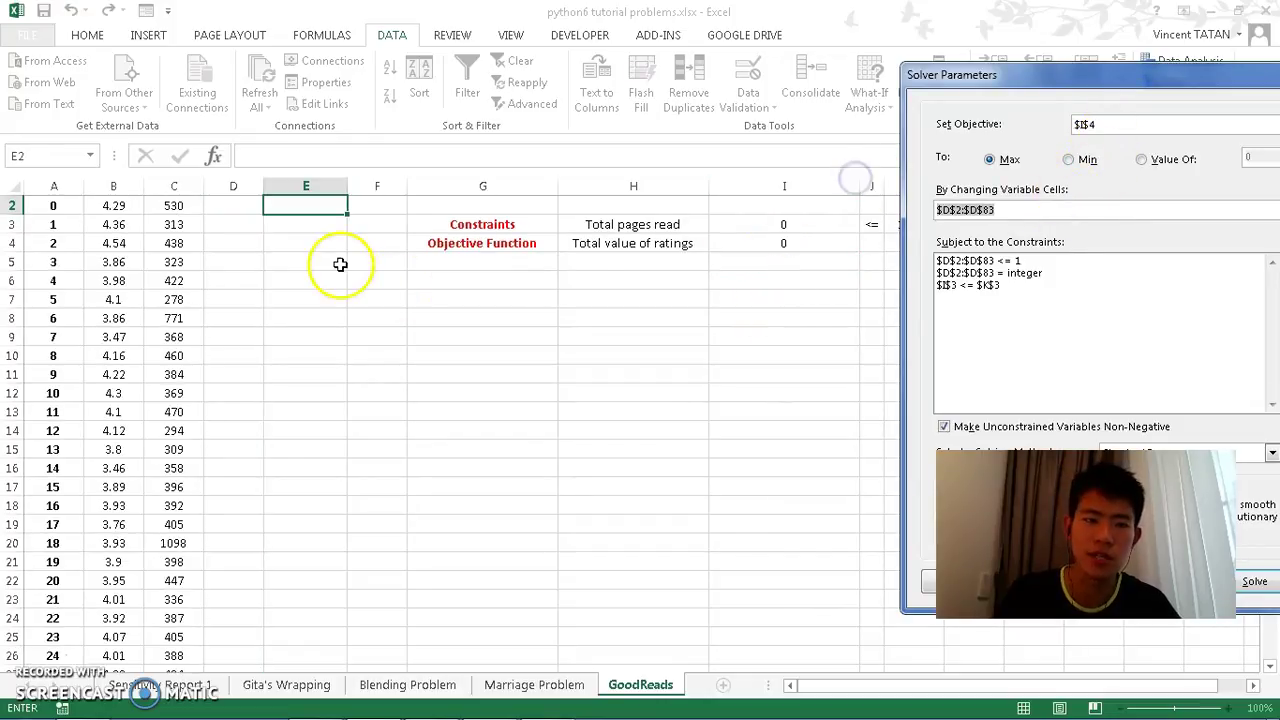
{"action": "left_click", "coordinate": [217, 221]}
{"action": "scroll", "coordinate": [217, 221], "scroll_direction": "up", "scroll_amount": 1}
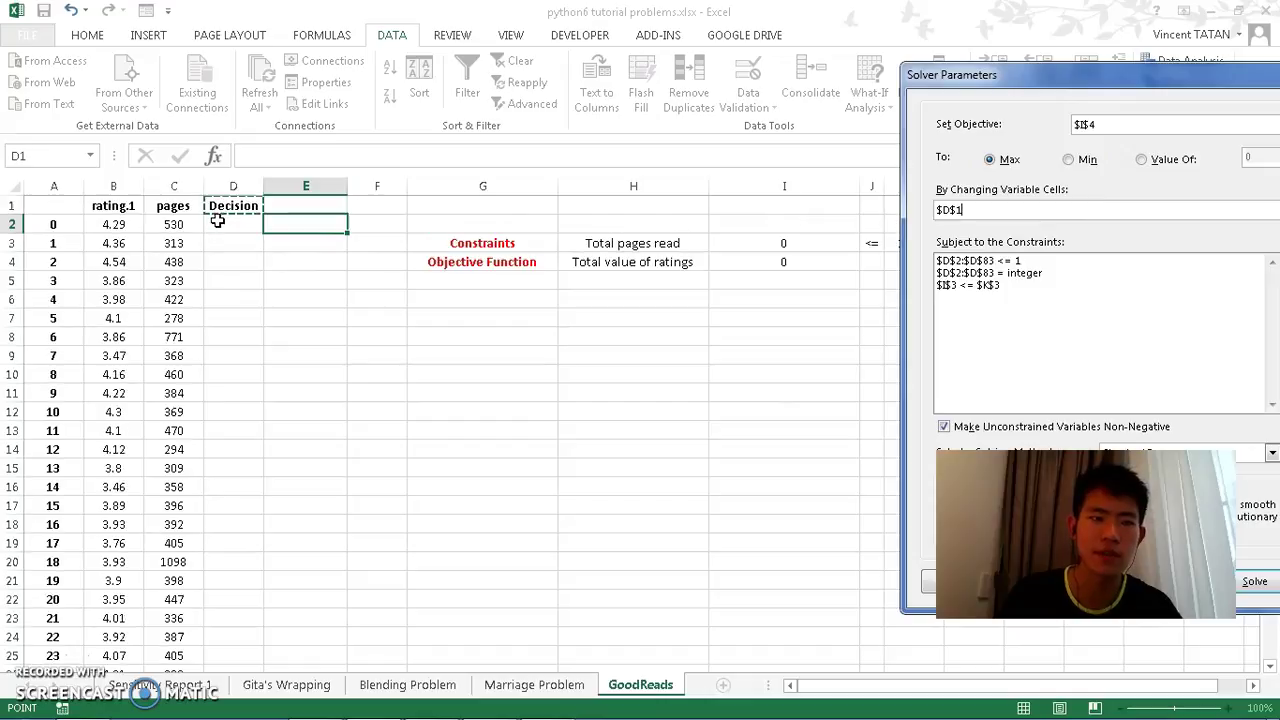
{"action": "left_click", "coordinate": [217, 221]}
{"action": "key", "text": "ctrl+shift+Down"}
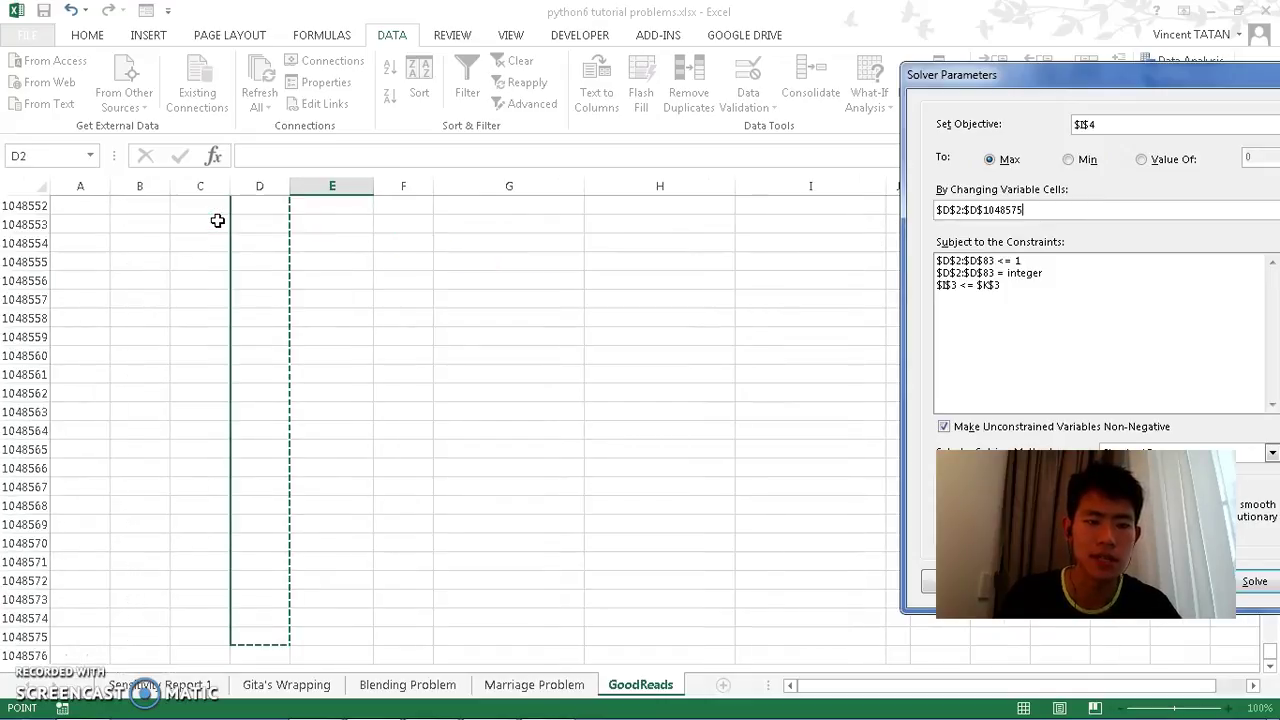
{"action": "key", "text": "ctrl+Up"}
{"action": "key", "text": "Left"}
{"action": "key", "text": "ctrl+Down"}
{"action": "key", "text": "Right"}
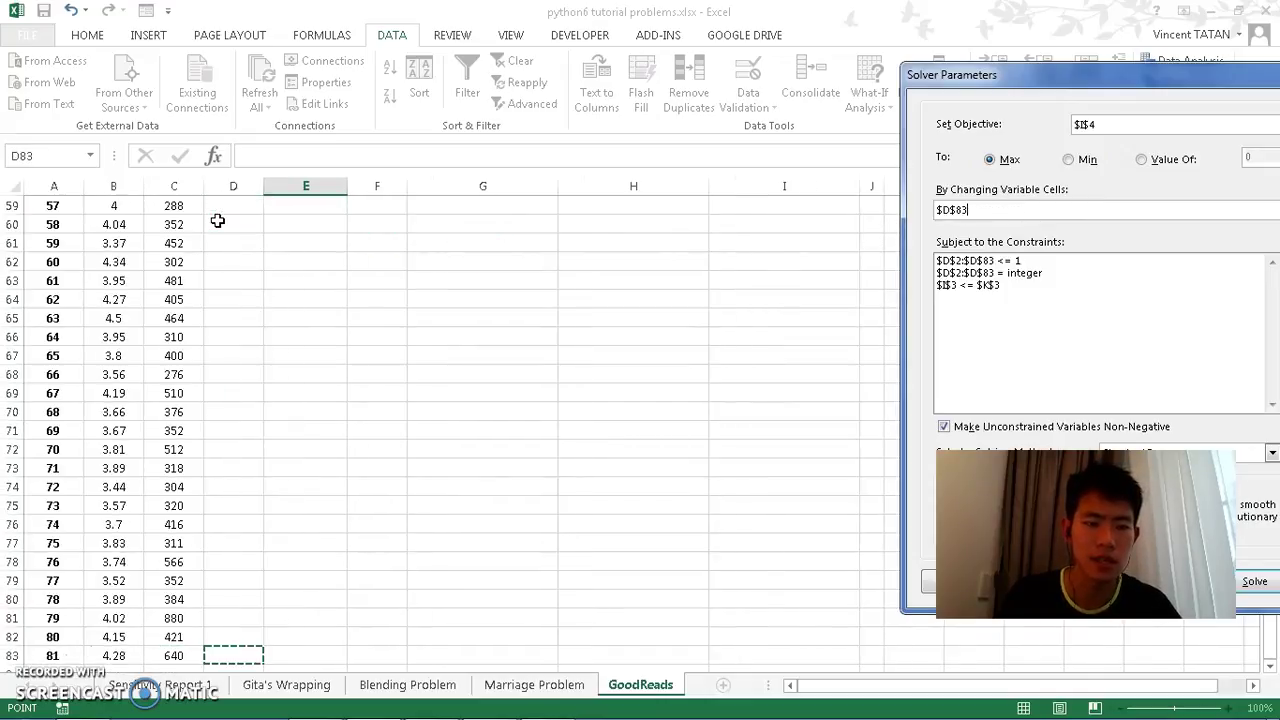
{"action": "key", "text": "ctrl+shift+Up"}
{"action": "left_click", "coordinate": [230, 221], "text": "shift"}
{"action": "left_click", "coordinate": [1052, 198]}
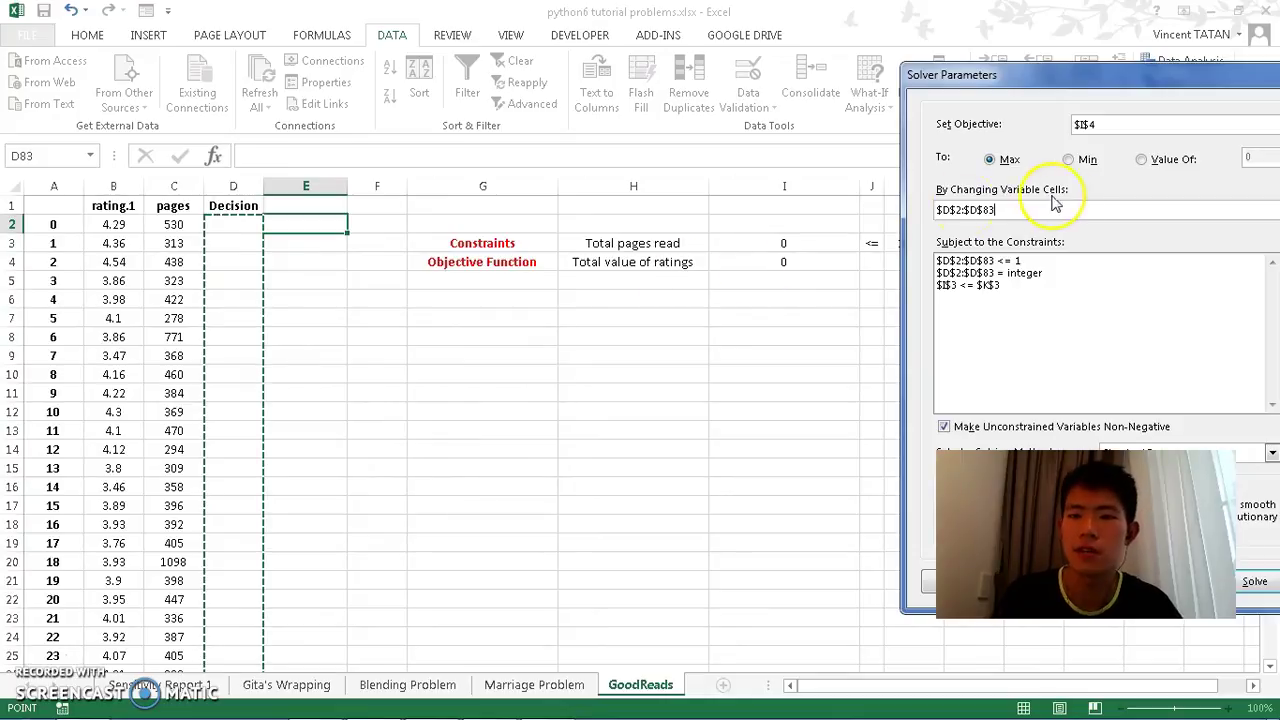
Step: Delete all three existing constraints from the Solver model
{"action": "left_click_drag", "start_coordinate": [1004, 78], "coordinate": [708, 116]}
{"action": "left_click", "coordinate": [914, 306]}
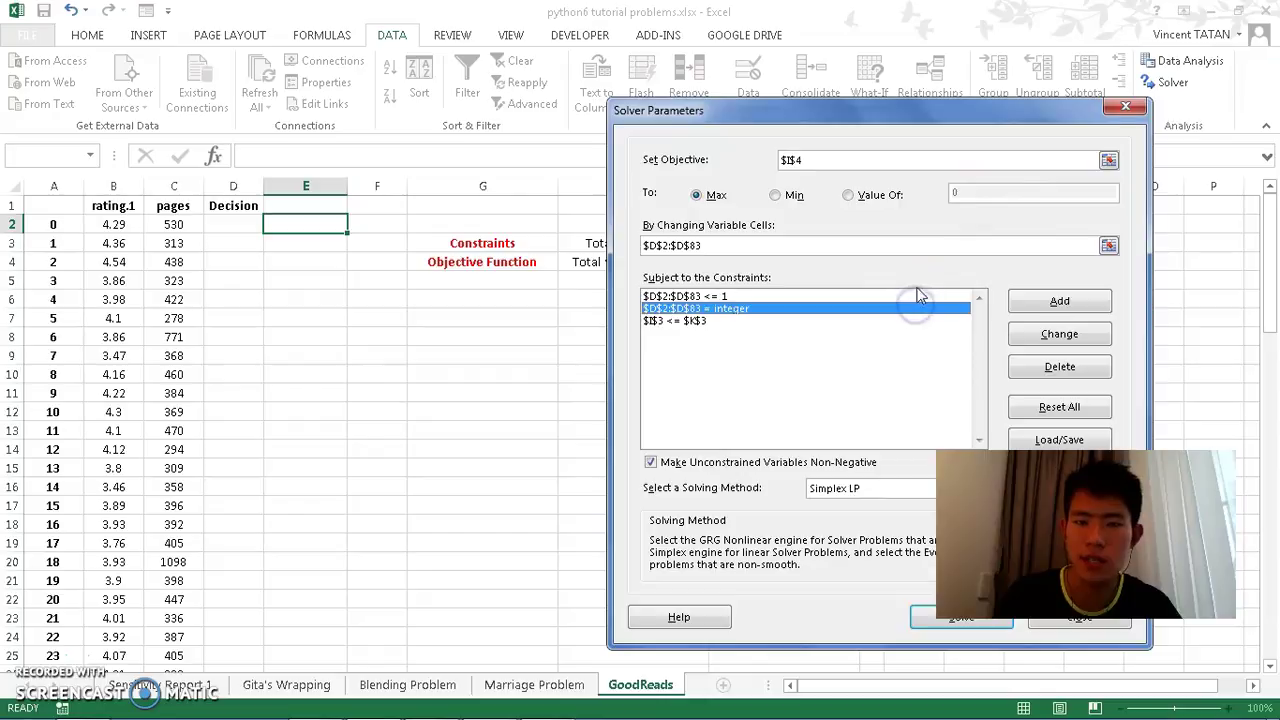
{"action": "left_click", "coordinate": [918, 296]}
{"action": "left_click", "coordinate": [1062, 369]}
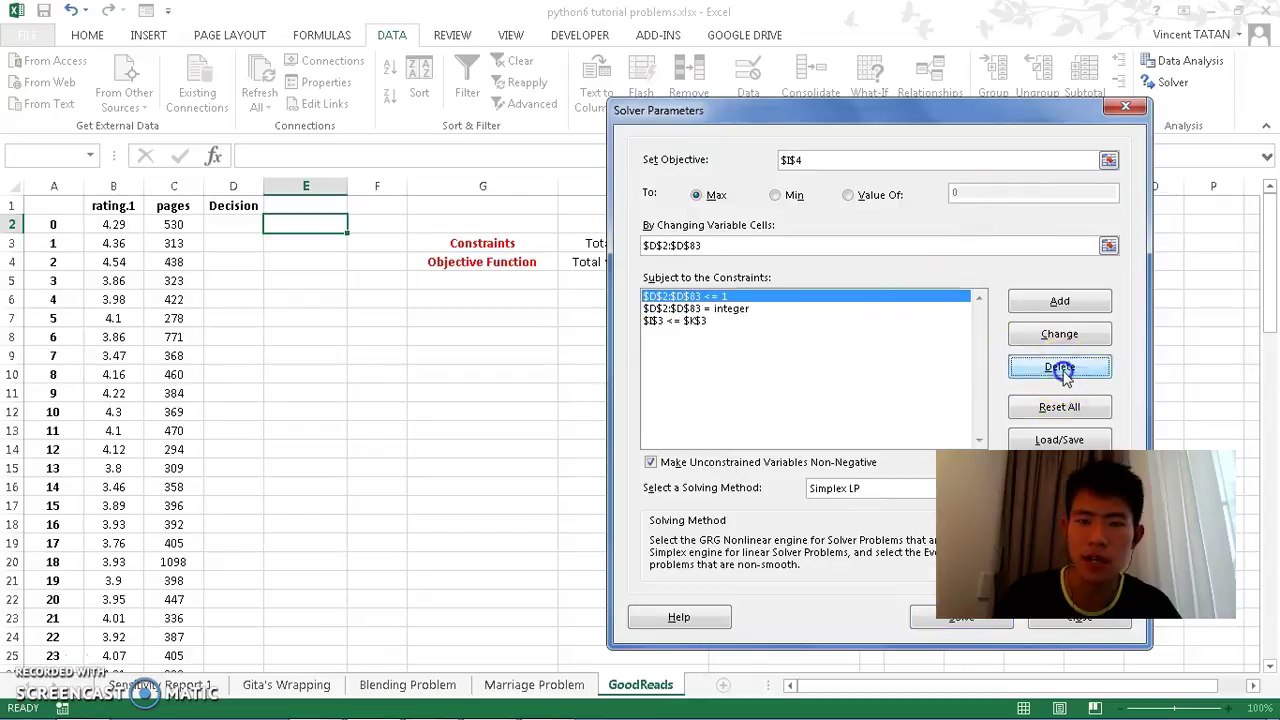
{"action": "left_click", "coordinate": [1062, 369]}
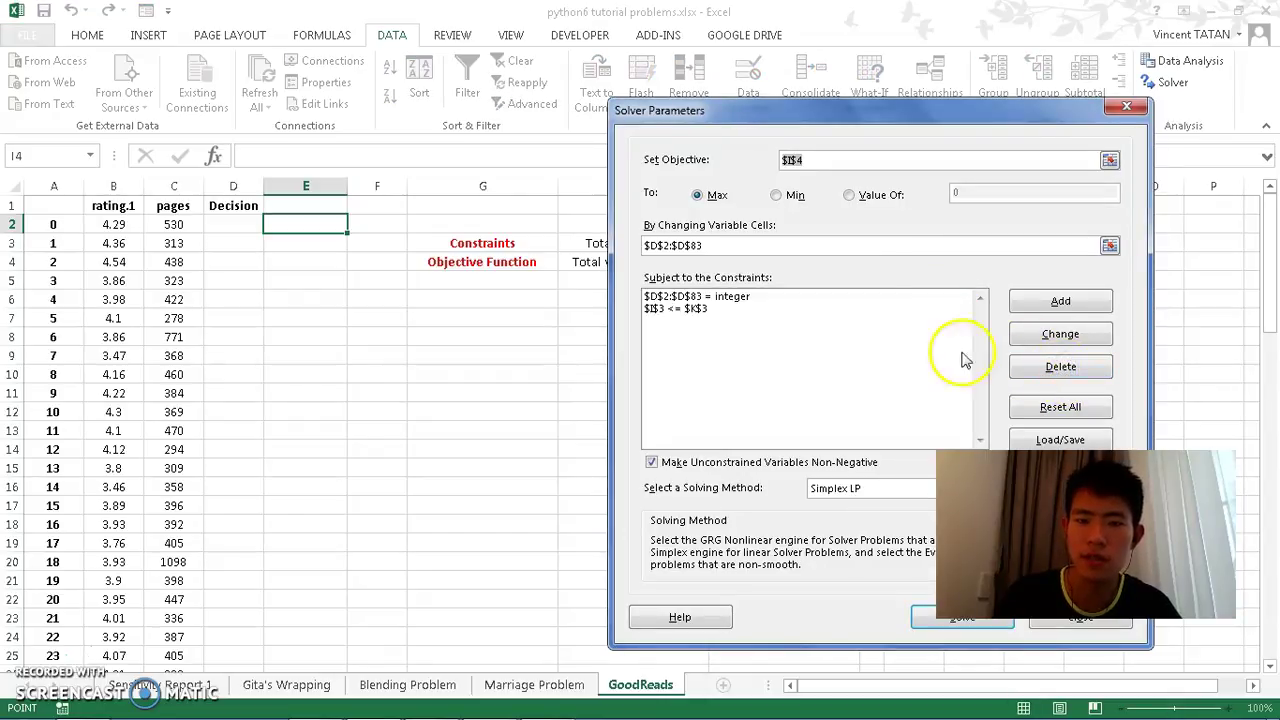
{"action": "left_click", "coordinate": [834, 296]}
{"action": "left_click", "coordinate": [1061, 366]}
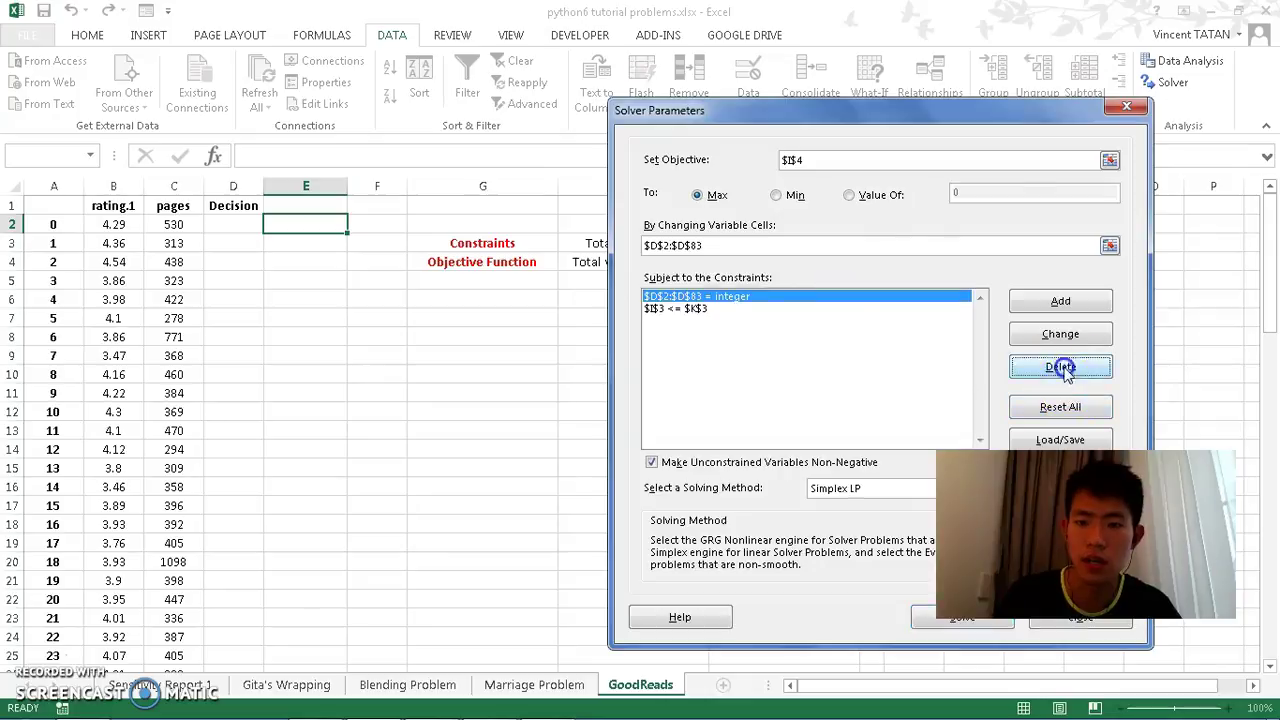
{"action": "left_click", "coordinate": [903, 296]}
{"action": "left_click", "coordinate": [1022, 366]}
Step: Add a Solver constraint that Total pages read in I3 is <= the page limit in K3
{"action": "left_click", "coordinate": [1040, 298]}
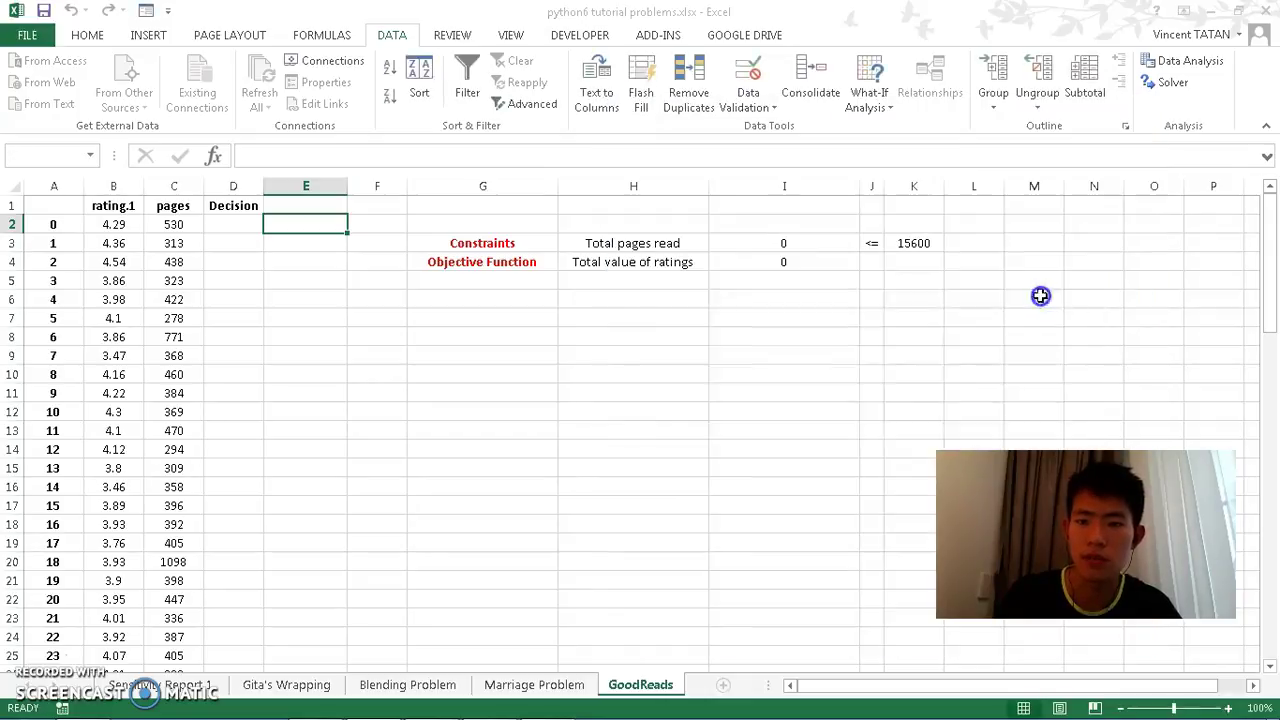
{"action": "left_click", "coordinate": [760, 246]}
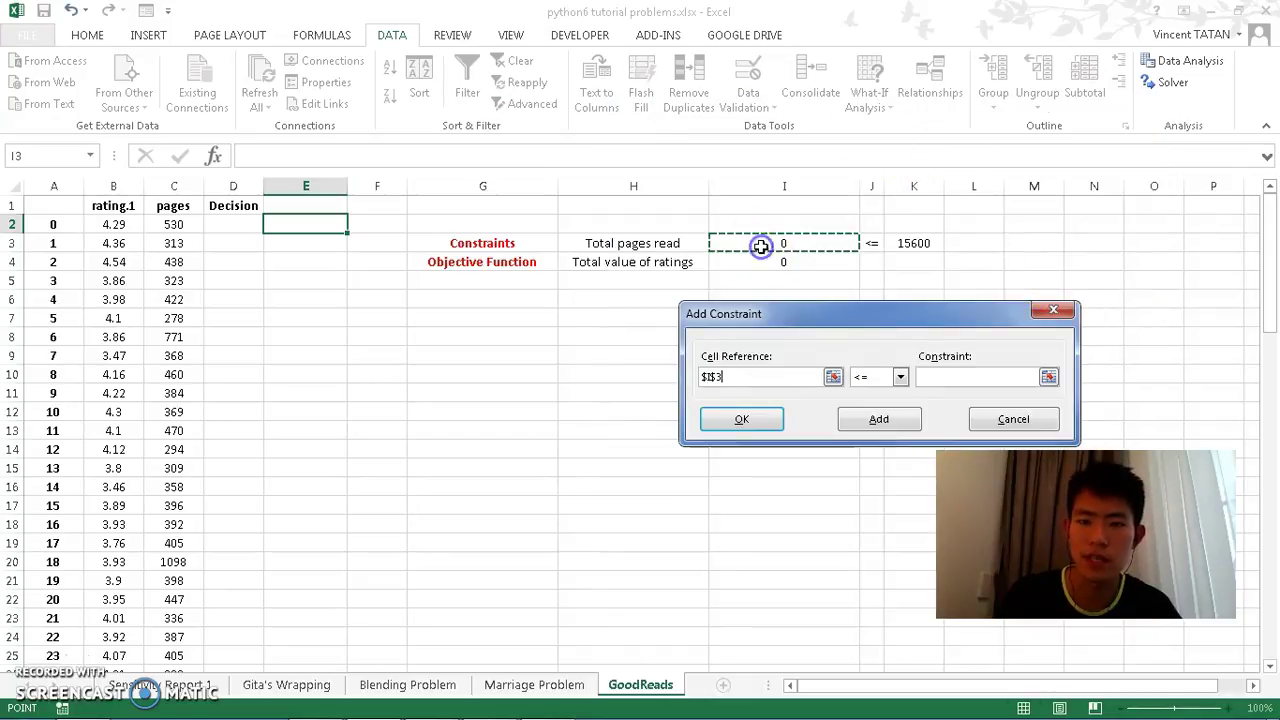
{"action": "left_click", "coordinate": [955, 380]}
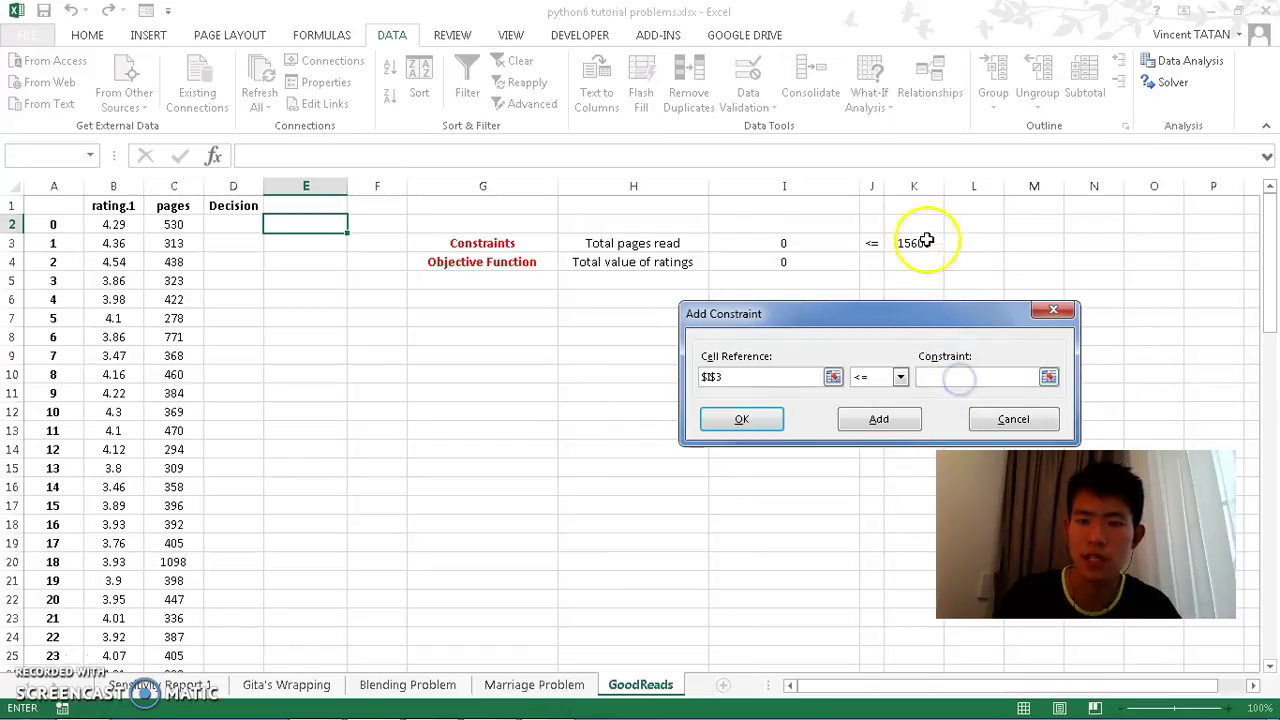
{"action": "left_click", "coordinate": [927, 242]}
{"action": "left_click", "coordinate": [741, 419]}
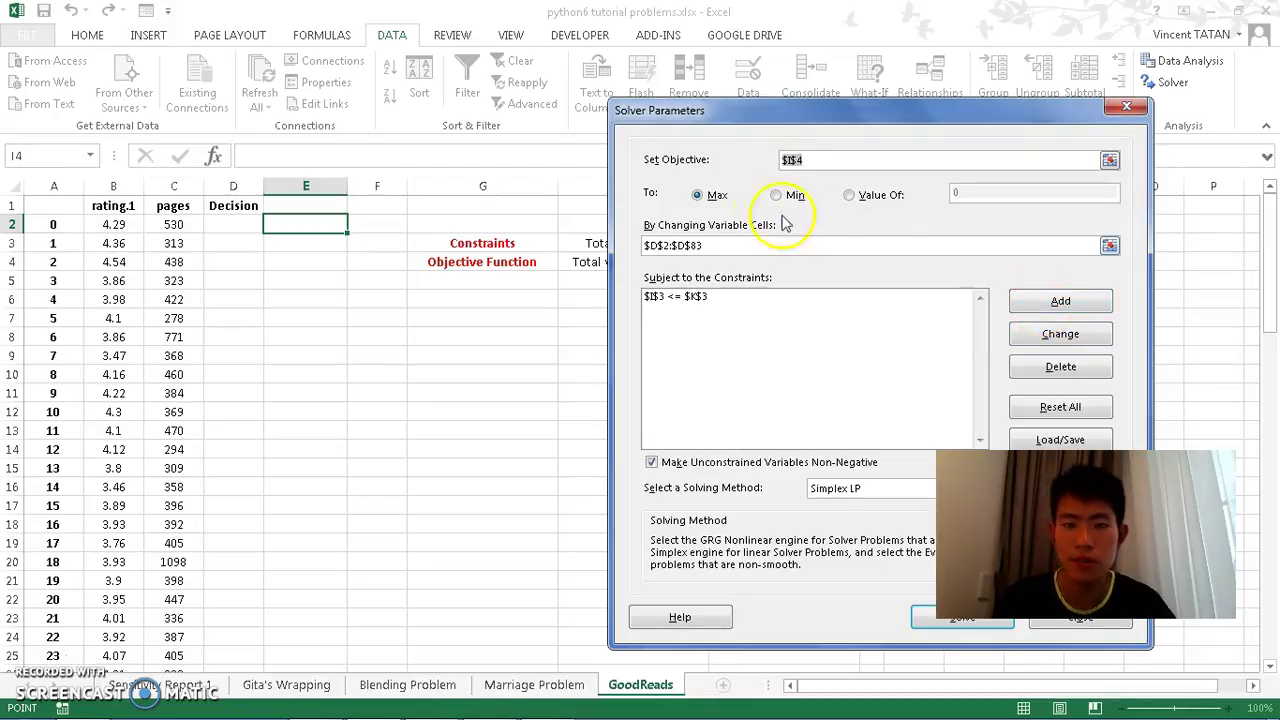
Step: Add a Solver constraint requiring the Decision range D2:D83 to be integer
{"action": "left_click", "coordinate": [690, 226]}
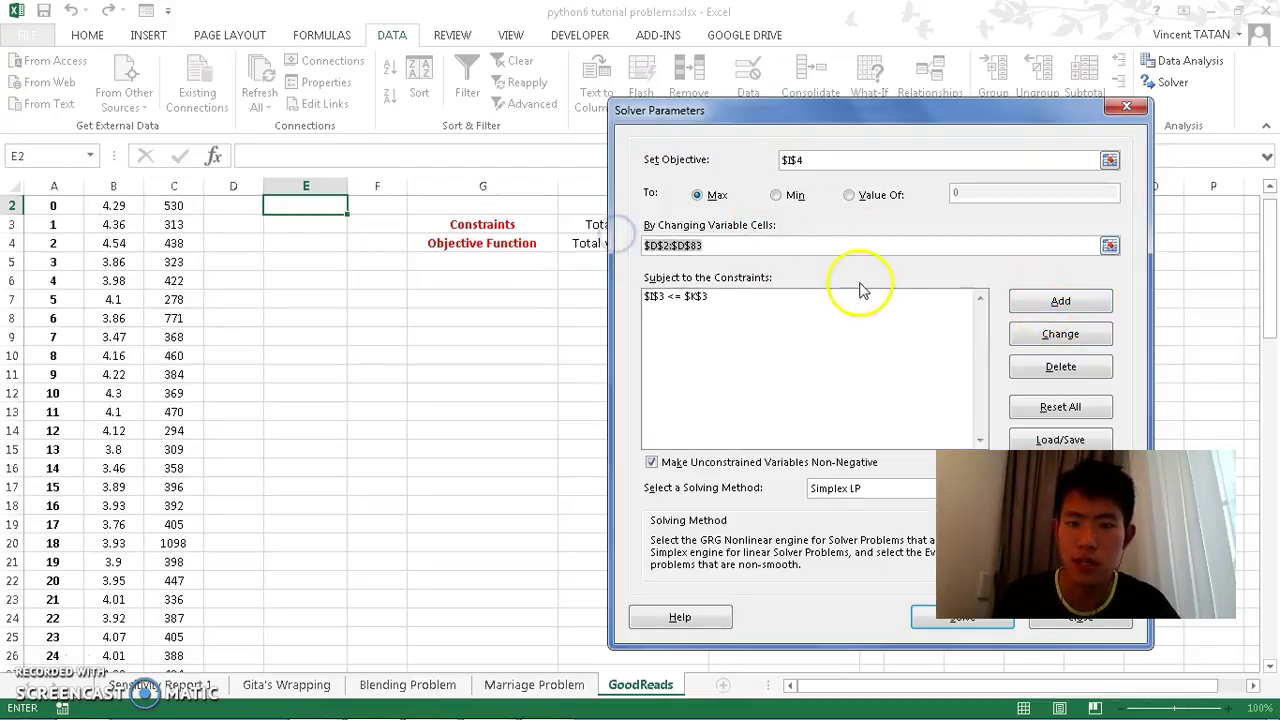
{"action": "left_click", "coordinate": [1061, 299]}
{"action": "key", "text": "ctrl+v"}
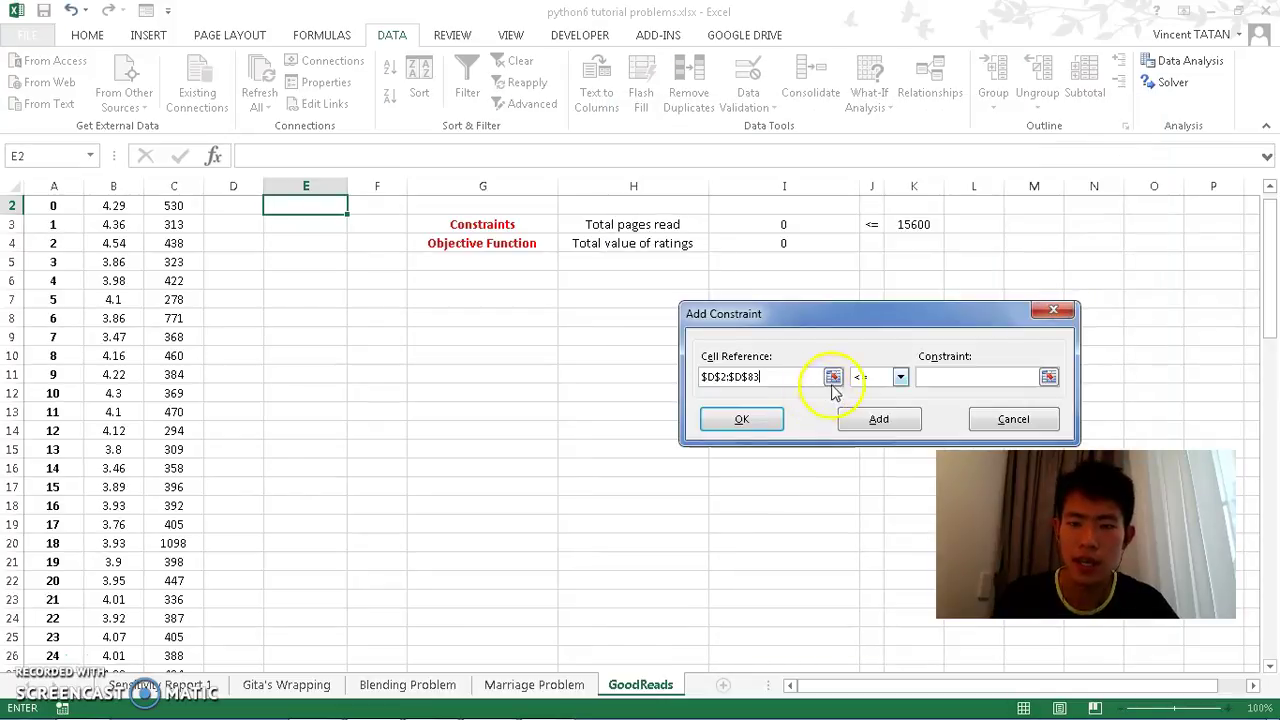
{"action": "left_click", "coordinate": [900, 377]}
{"action": "left_click", "coordinate": [866, 441]}
{"action": "left_click", "coordinate": [772, 421]}
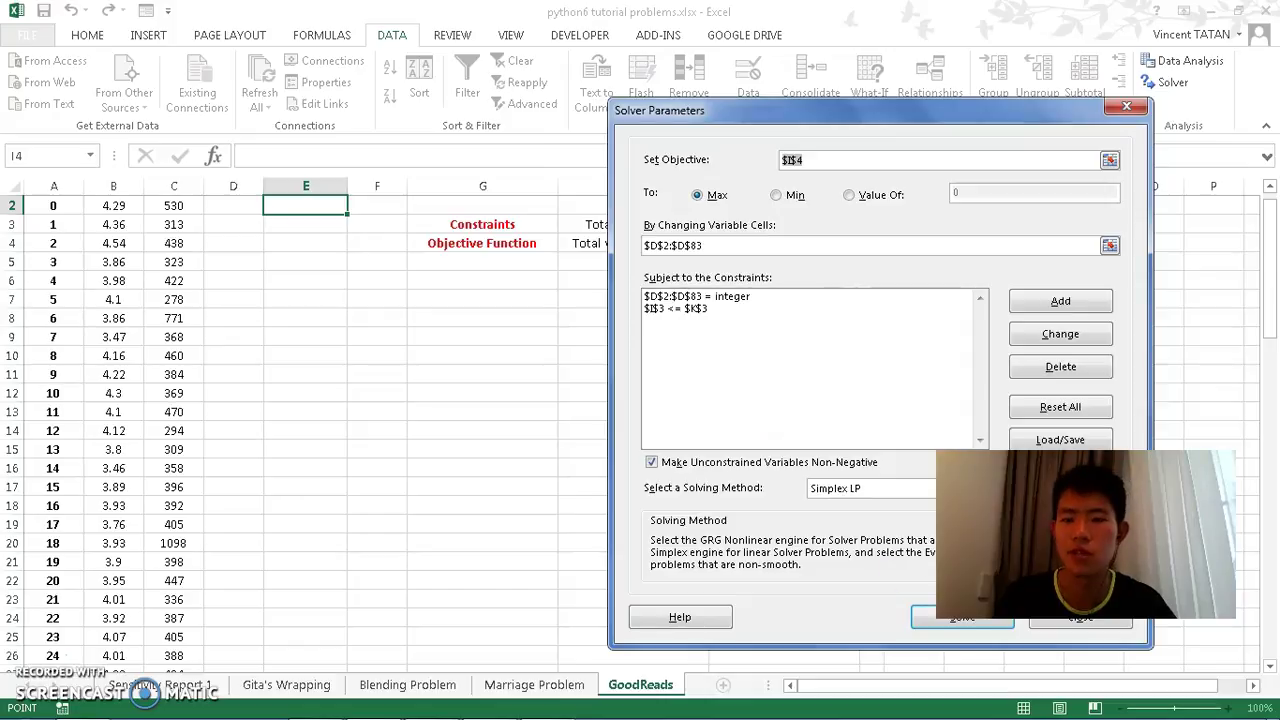
Step: Add a Solver constraint limiting the Decision range D2:D83 to <= 1
{"action": "left_click", "coordinate": [922, 626]}
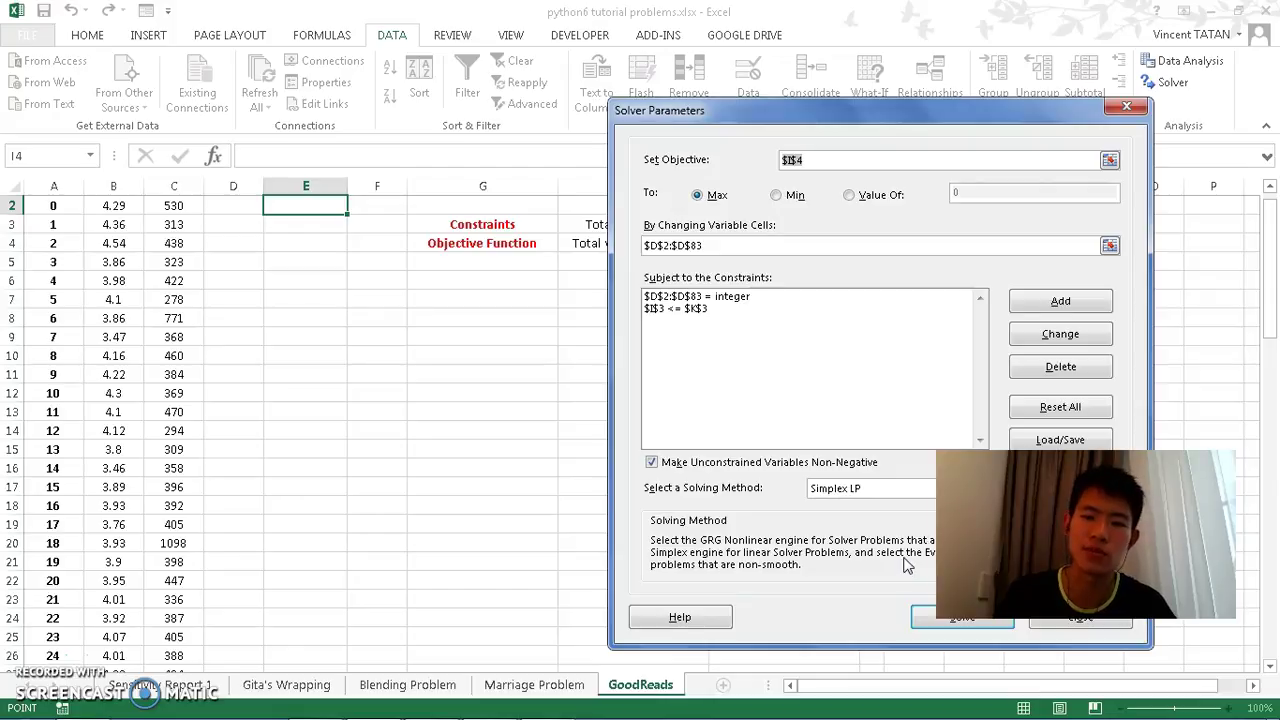
{"action": "left_click", "coordinate": [1035, 308]}
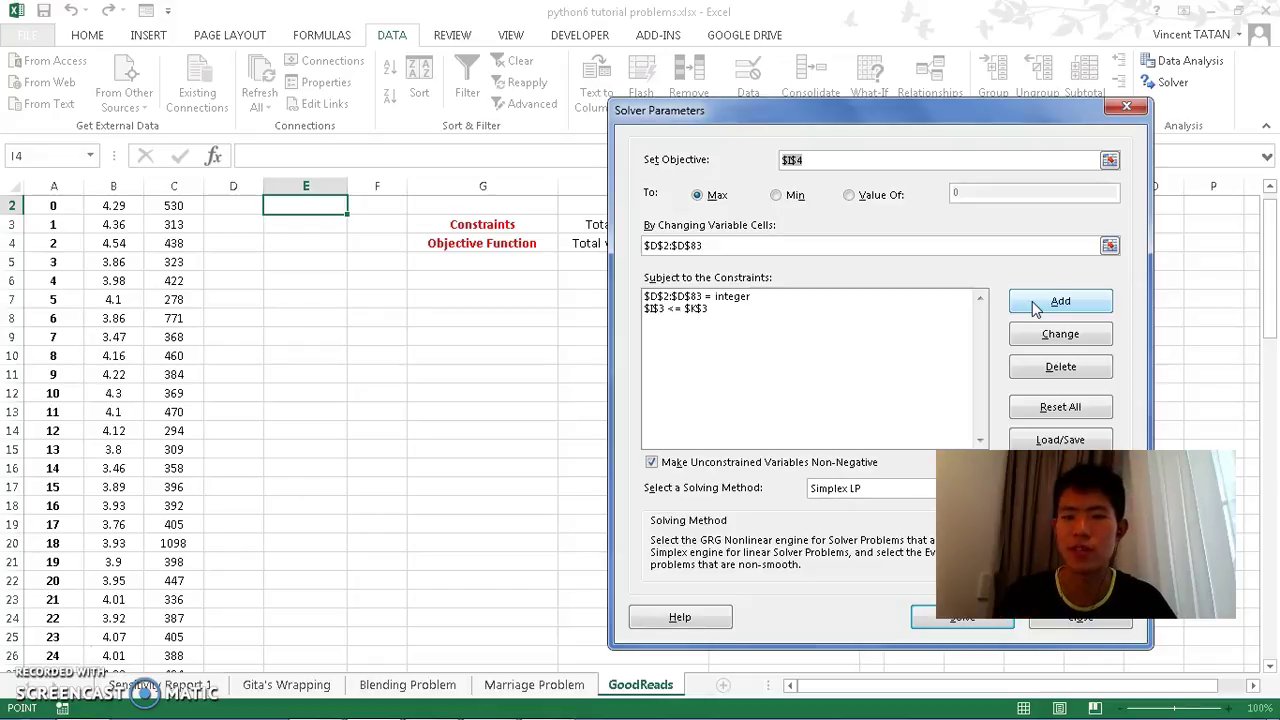
{"action": "left_click", "coordinate": [1058, 302]}
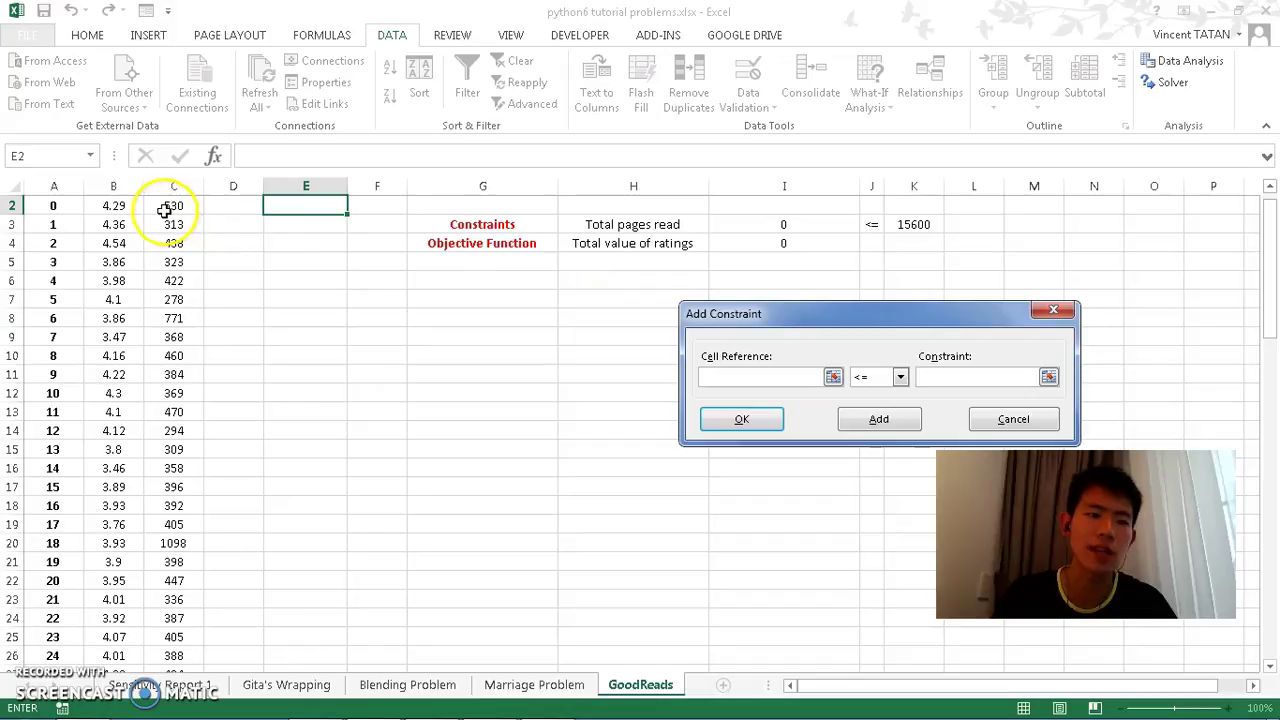
{"action": "key", "text": "ctrl+v"}
{"action": "left_click", "coordinate": [900, 376]}
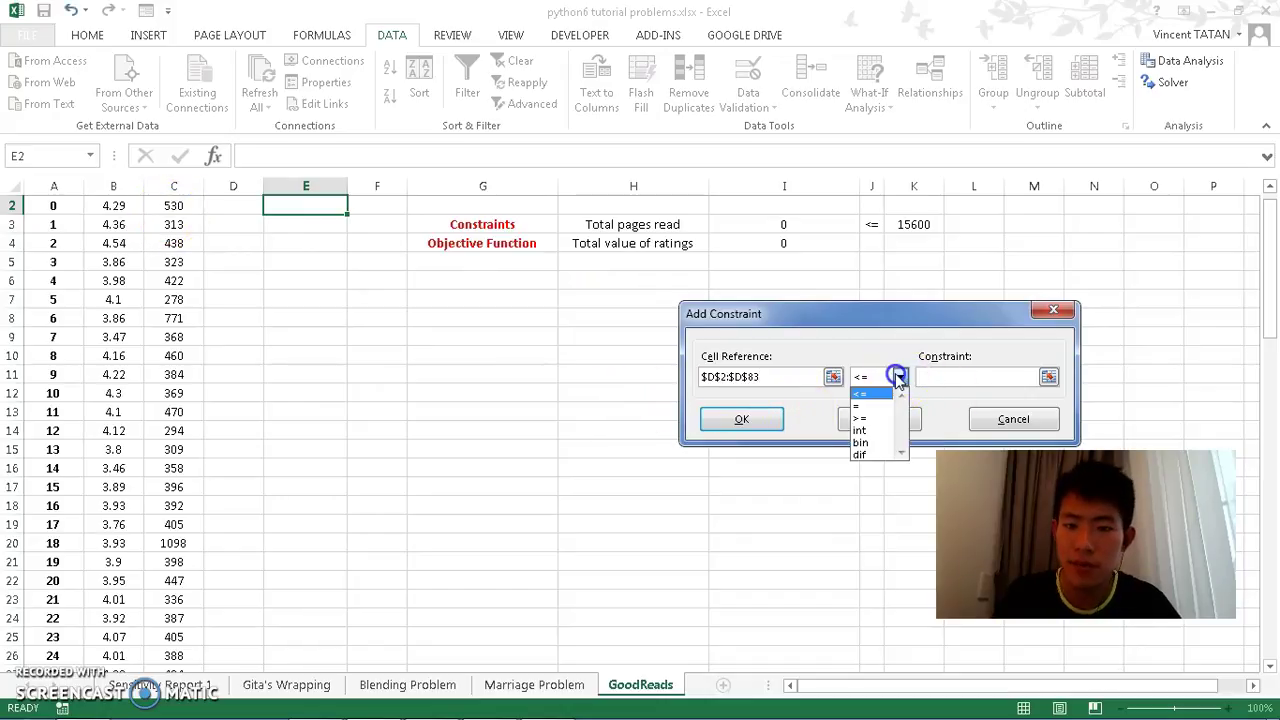
{"action": "left_click", "coordinate": [941, 378]}
{"action": "type", "text": "1"}
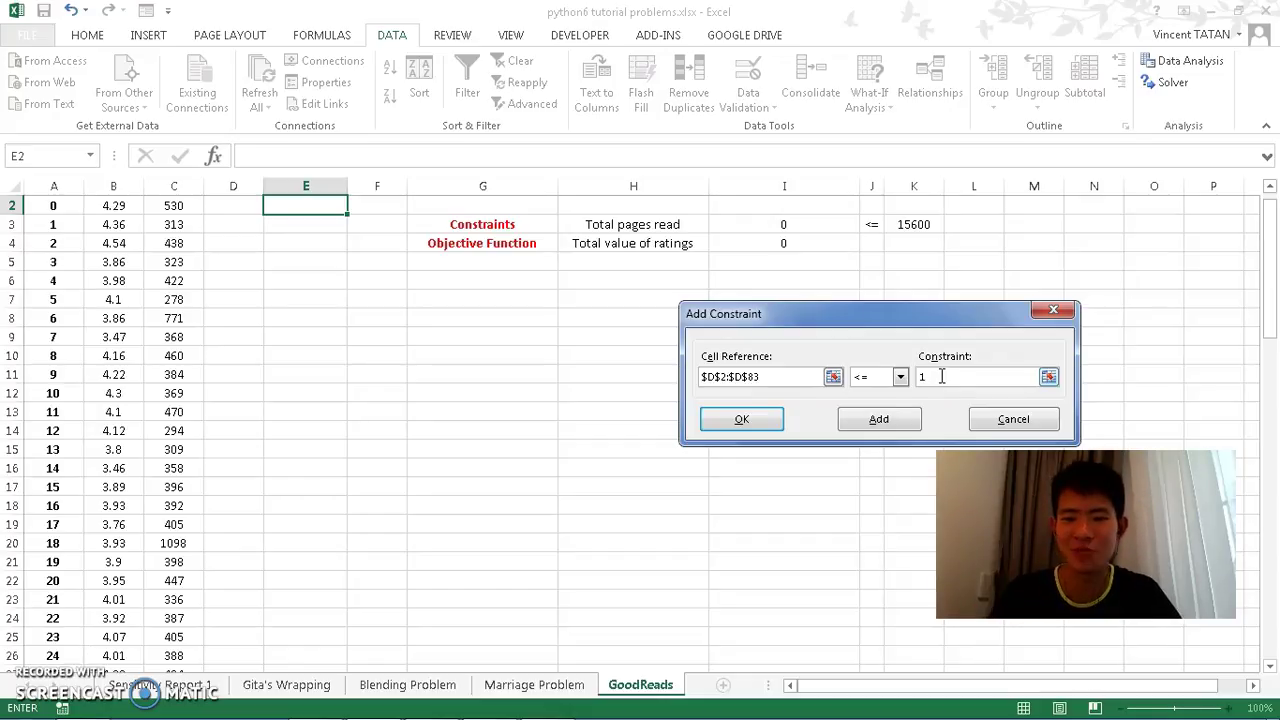
{"action": "left_click", "coordinate": [722, 419]}
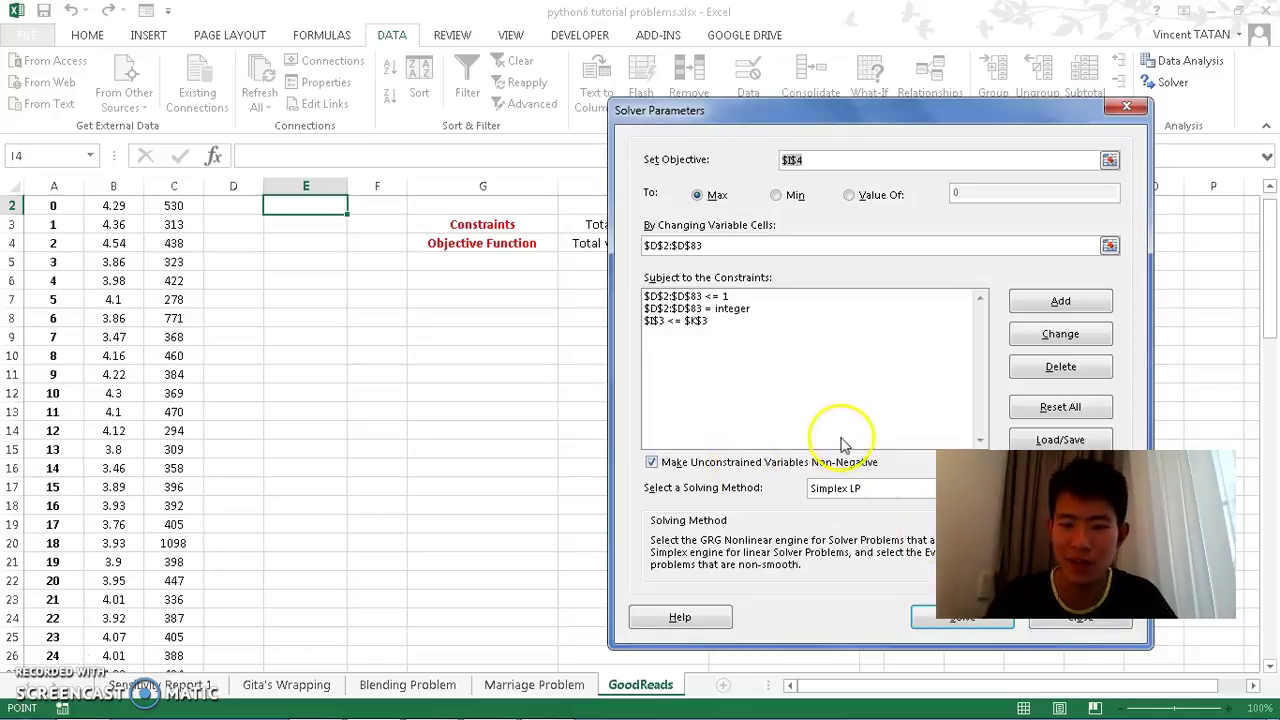
Step: Solve the reading list model and keep the Solver solution
{"action": "left_click", "coordinate": [922, 618]}
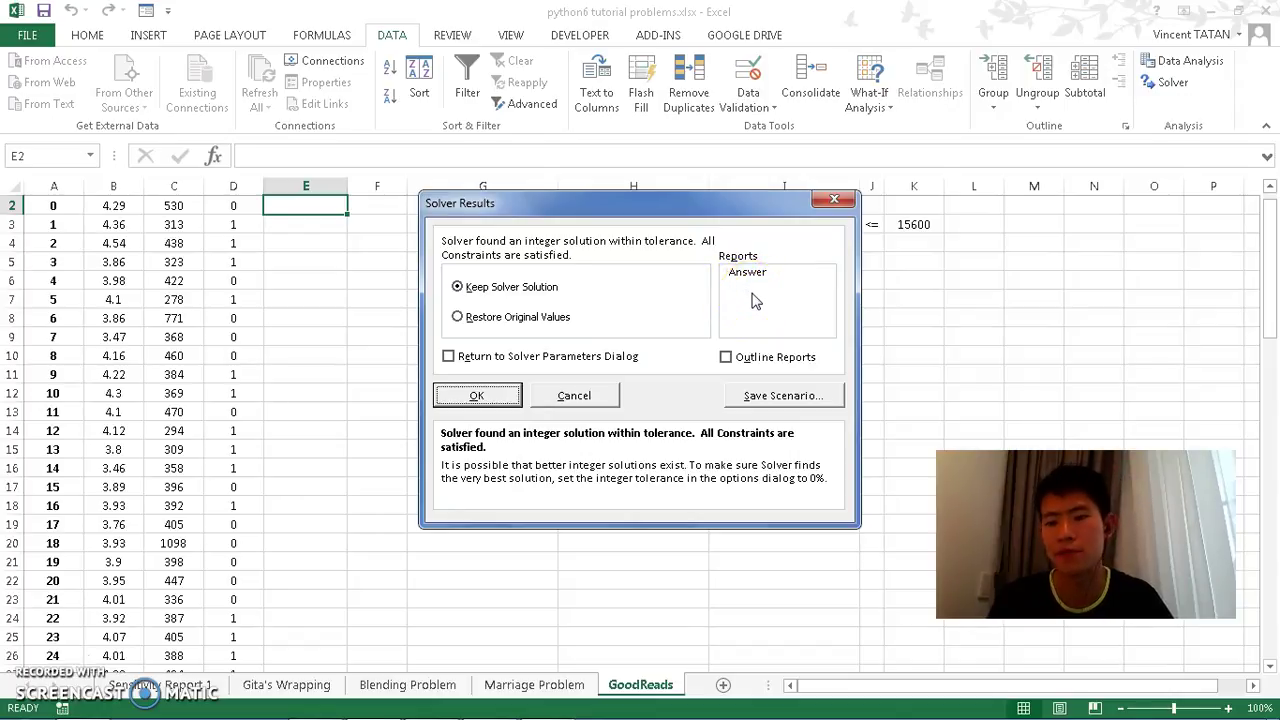
{"action": "left_click", "coordinate": [477, 397]}
Step: Review the solved total pages read and total value of ratings against the page limit
{"action": "left_click", "coordinate": [245, 315]}
{"action": "key", "text": "Up"}
{"action": "key", "text": "Right"}
{"action": "key", "text": "Right"}
{"action": "key", "text": "Right"}
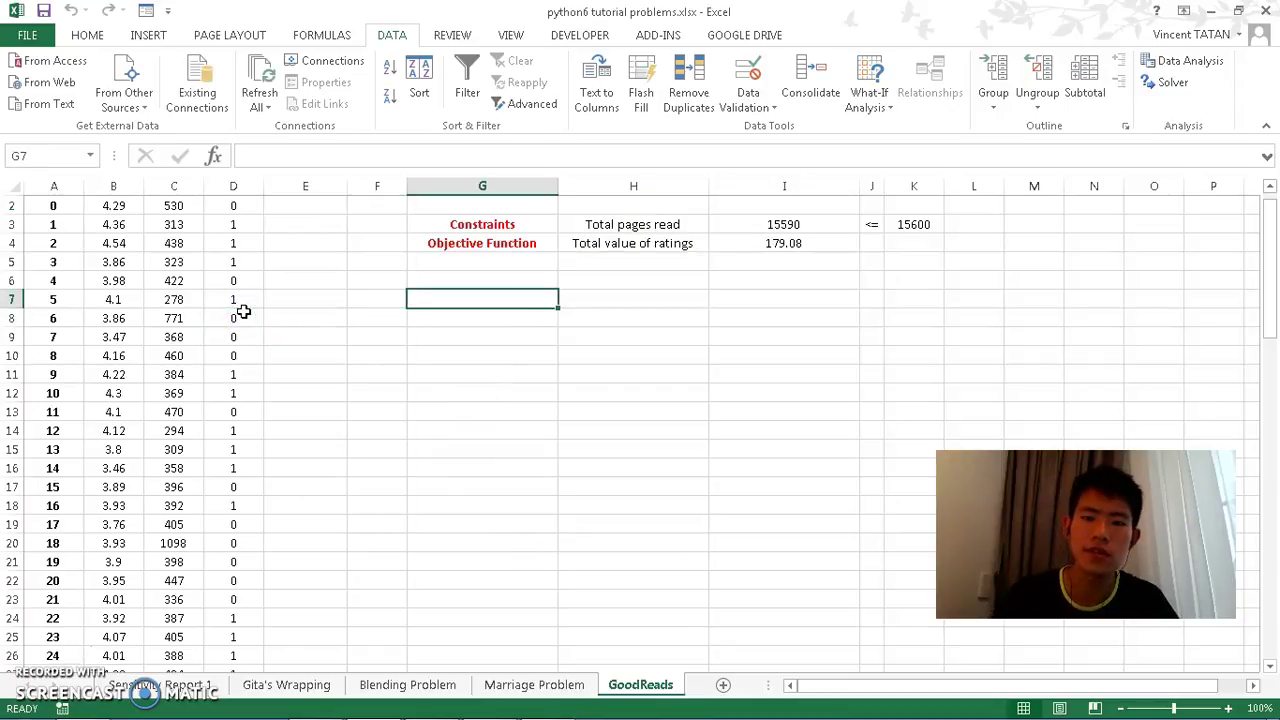
{"action": "key", "text": "Up"}
{"action": "key", "text": "Up"}
{"action": "key", "text": "Right"}
{"action": "key", "text": "Right"}
{"action": "key", "text": "Up"}
{"action": "key", "text": "Up"}
{"action": "key", "text": "Left"}
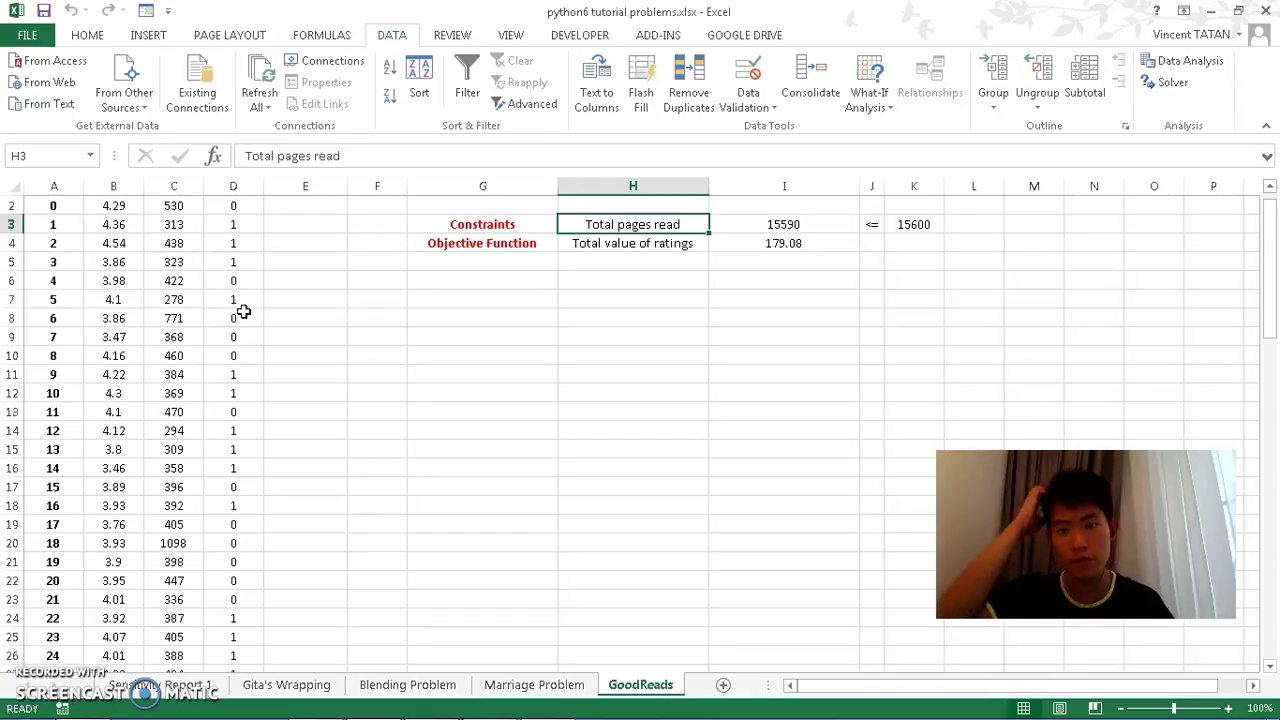
{"action": "key", "text": "Right"}
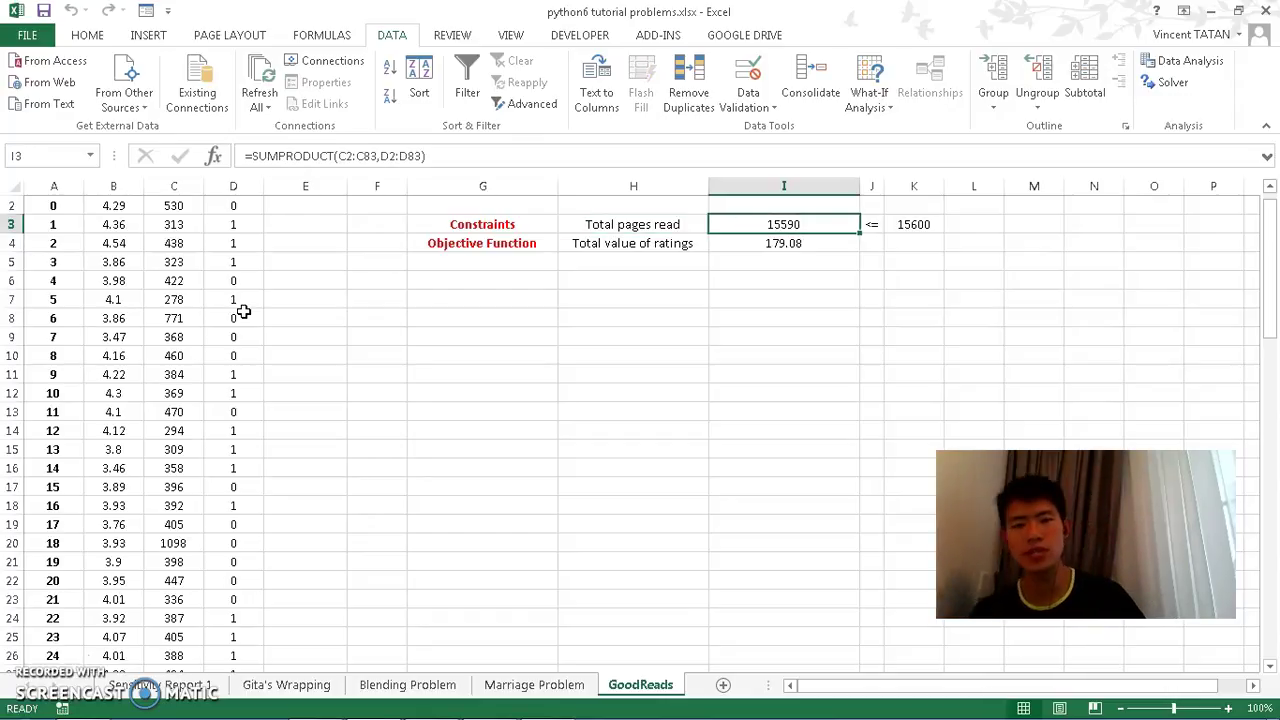
{"action": "key", "text": "Down"}
{"action": "key", "text": "Left"}
{"action": "key", "text": "Up"}
{"action": "key", "text": "Up"}
{"action": "key", "text": "Up"}
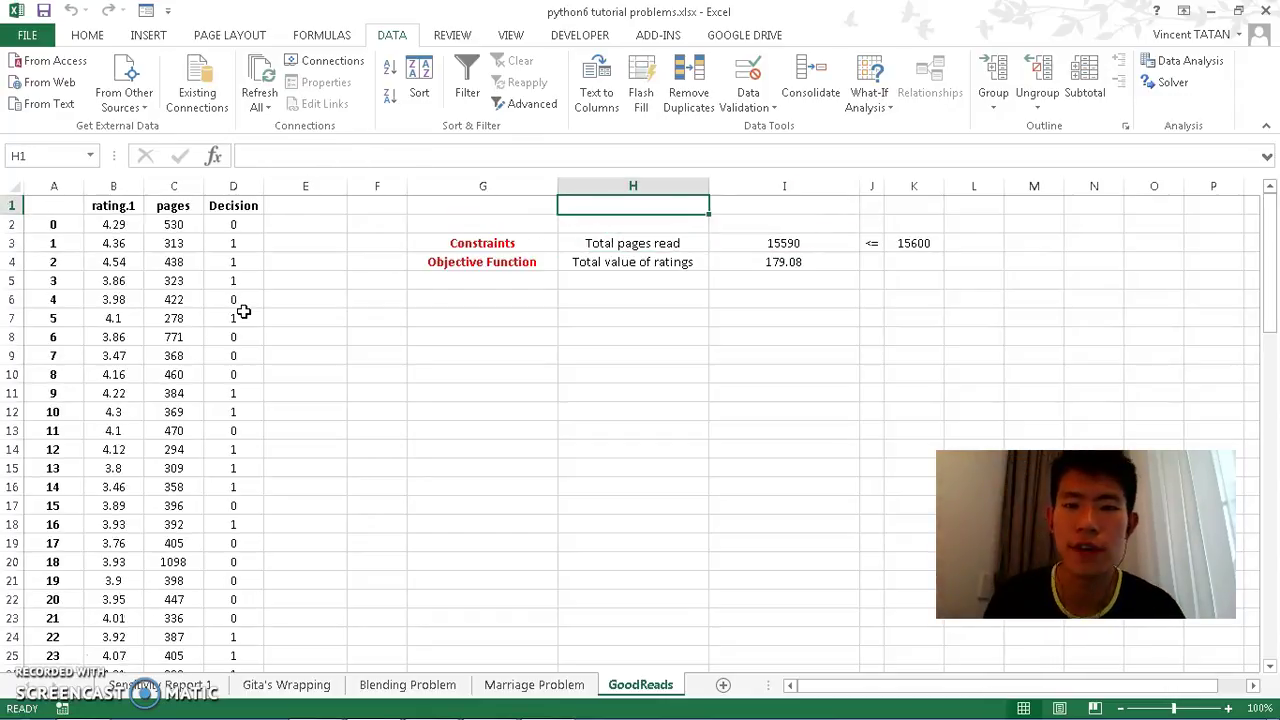
Step: Examine the rating, pages and decision of the first book in row 2
{"action": "key", "text": "Left"}
{"action": "key", "text": "Return"}
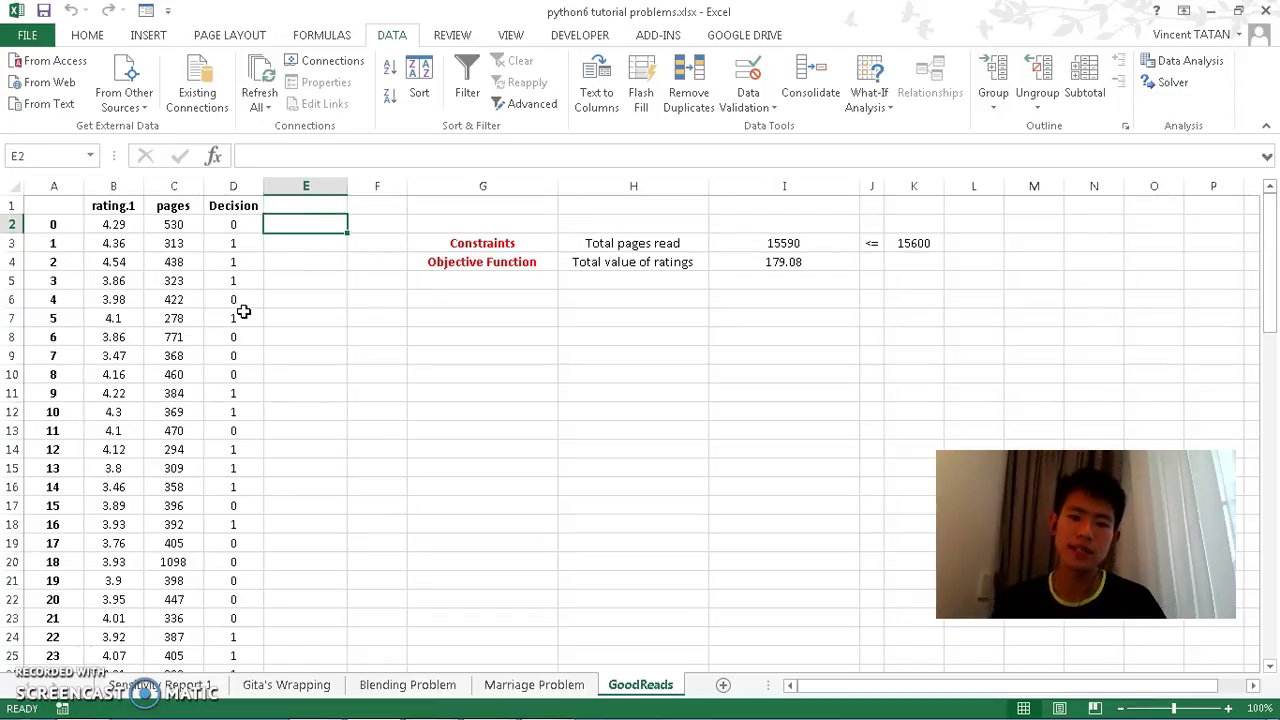
{"action": "key", "text": "Left"}
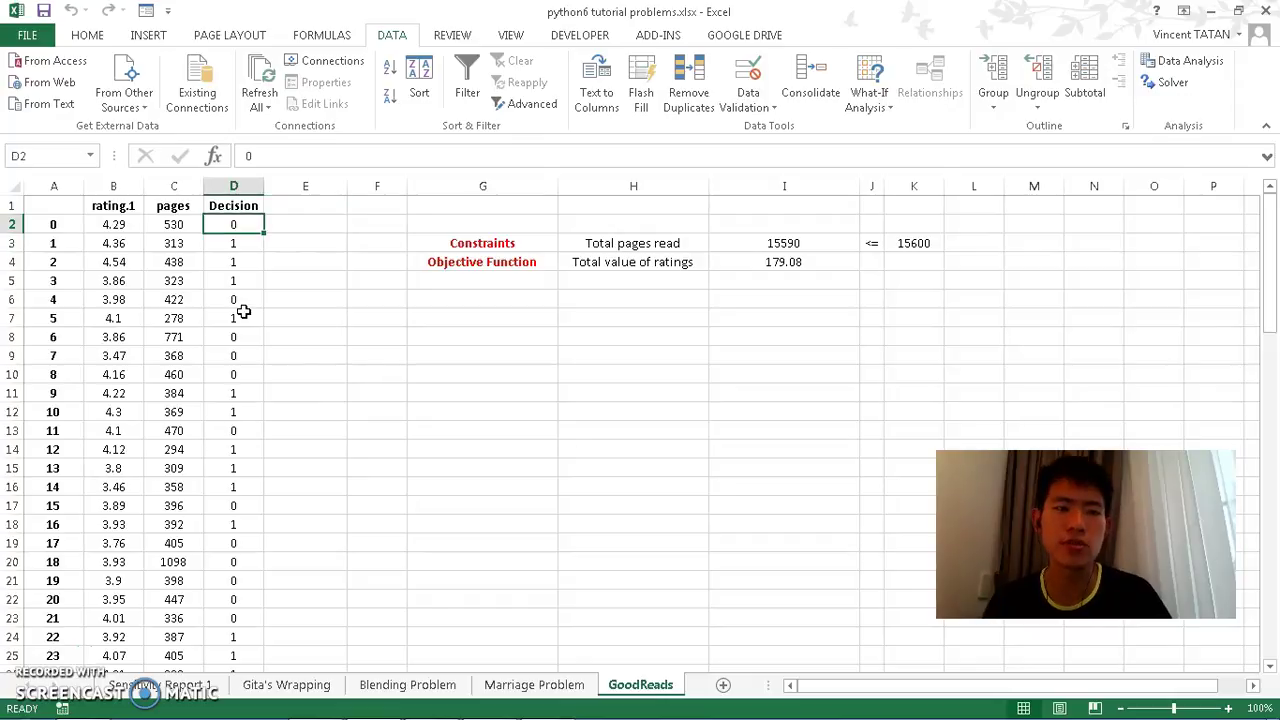
{"action": "key", "text": "Left"}
{"action": "key", "text": "Up"}
{"action": "key", "text": "Left"}
{"action": "key", "text": "Down"}
{"action": "key", "text": "Right"}
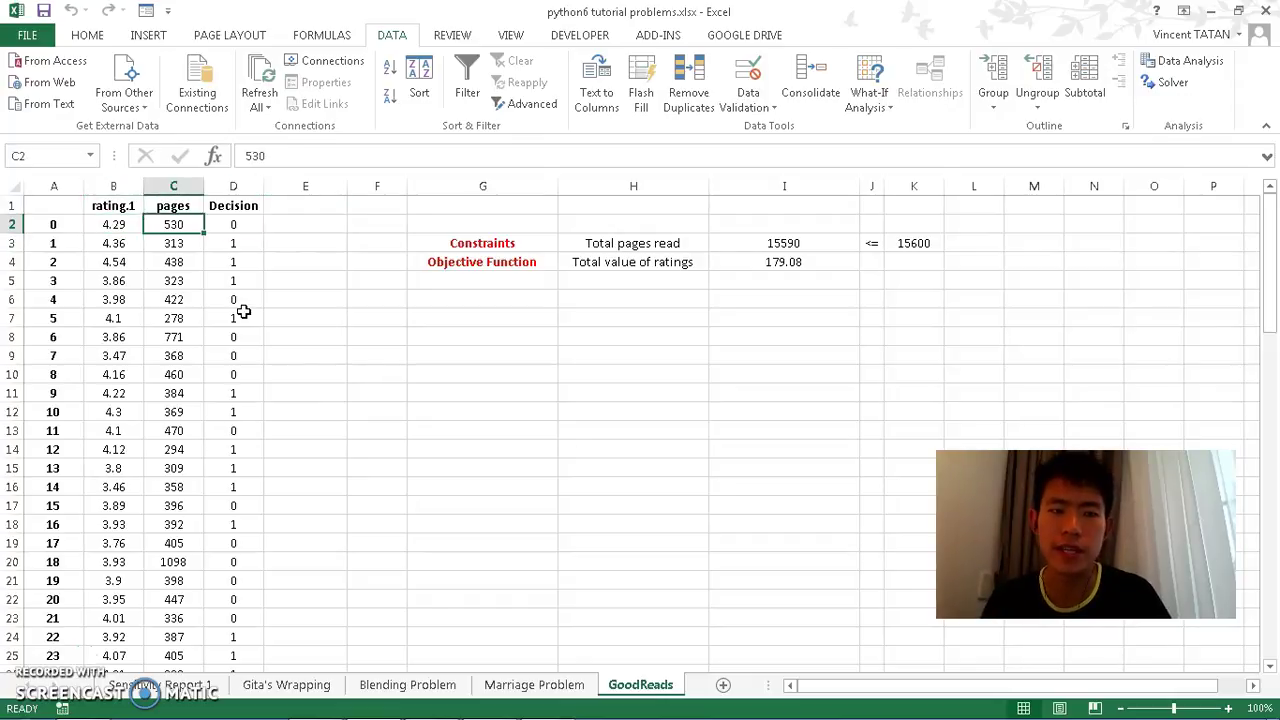
Step: Calculate each book's rating per page in column E with =B2/C2, filled from E2 down to row 83
{"action": "key", "text": "Right"}
{"action": "key", "text": "Right"}
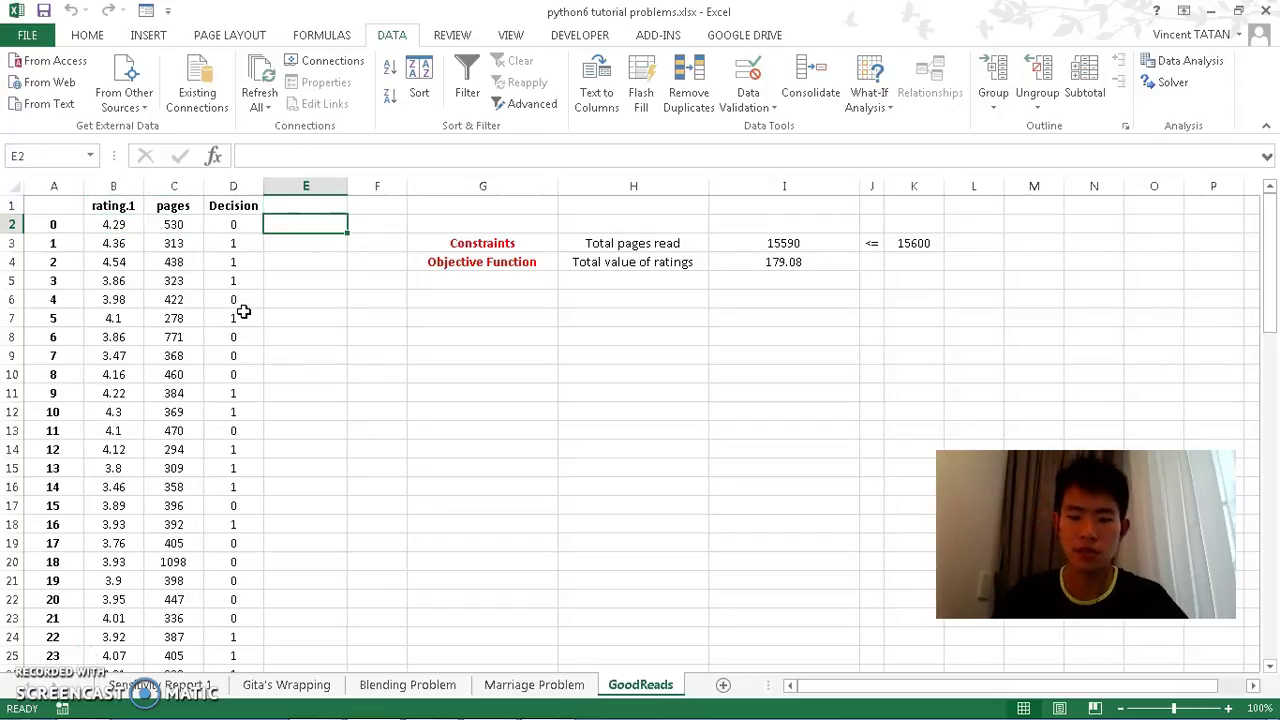
{"action": "type", "text": "="}
{"action": "key", "text": "Left"}
{"action": "key", "text": "Left"}
{"action": "key", "text": "Left"}
{"action": "type", "text": "/"}
{"action": "key", "text": "Left"}
{"action": "key", "text": "Left"}
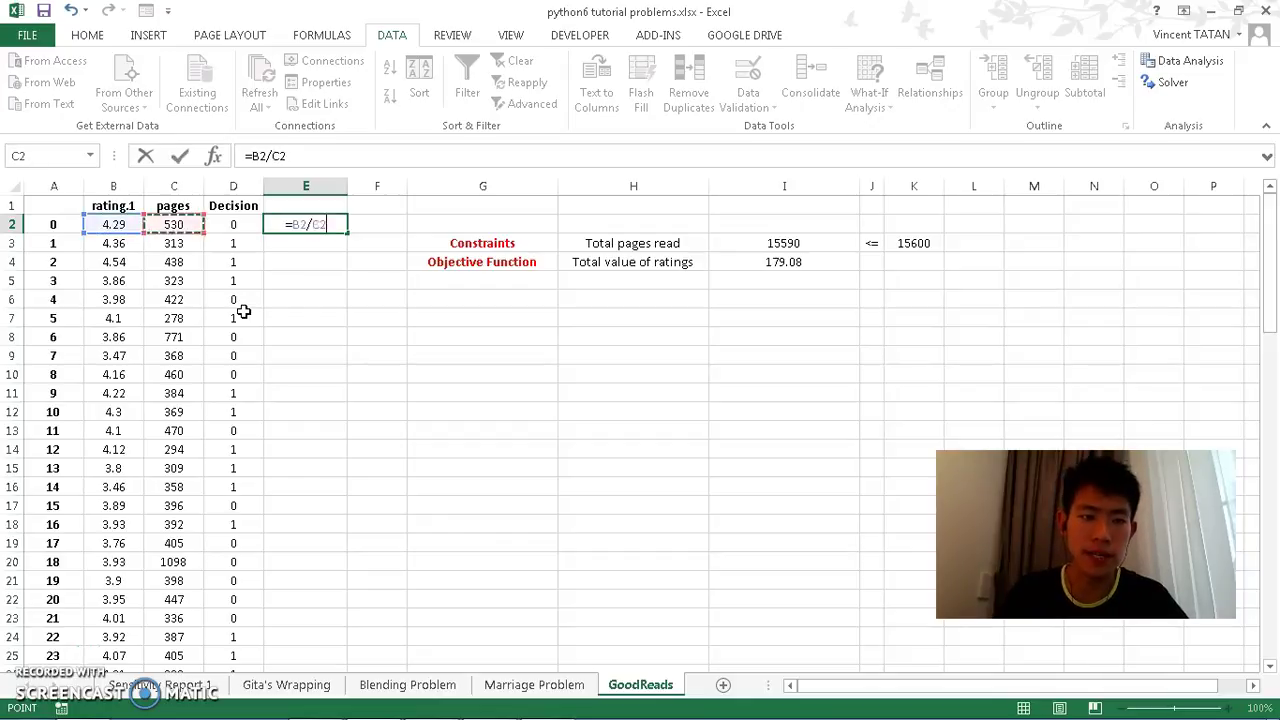
{"action": "key", "text": "Return"}
{"action": "left_click", "coordinate": [337, 224]}
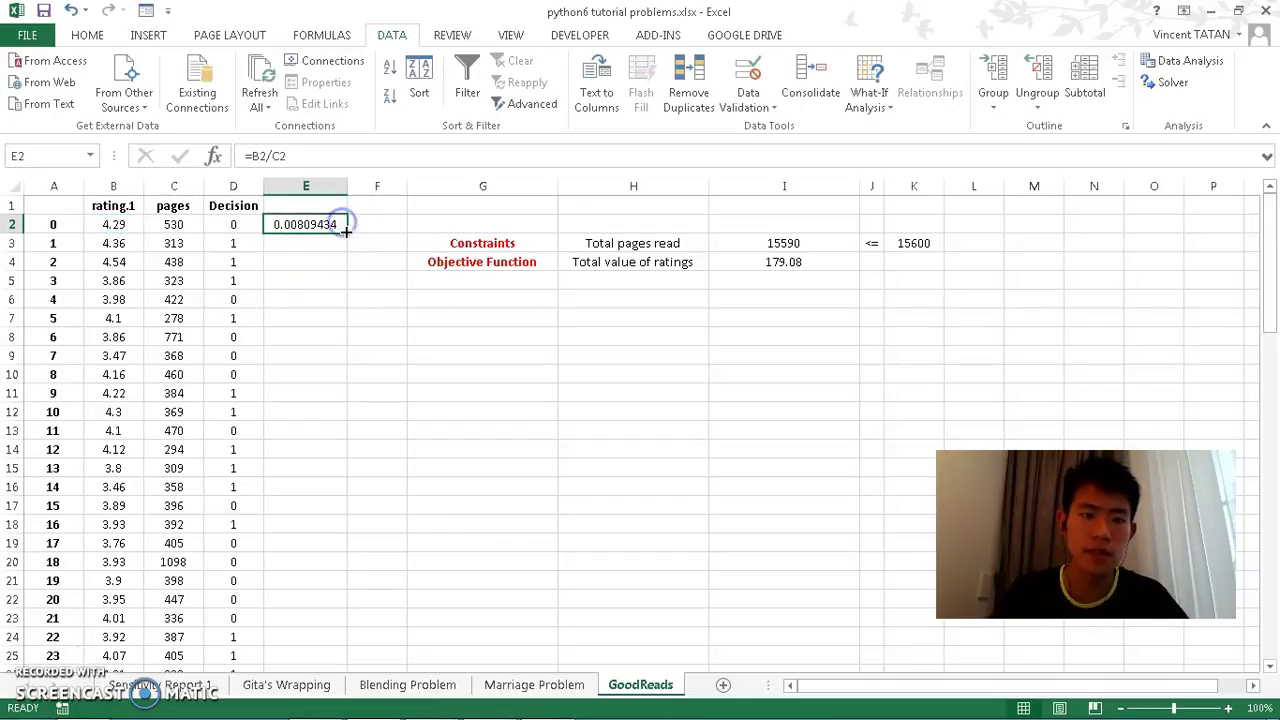
{"action": "double_click", "coordinate": [346, 232]}
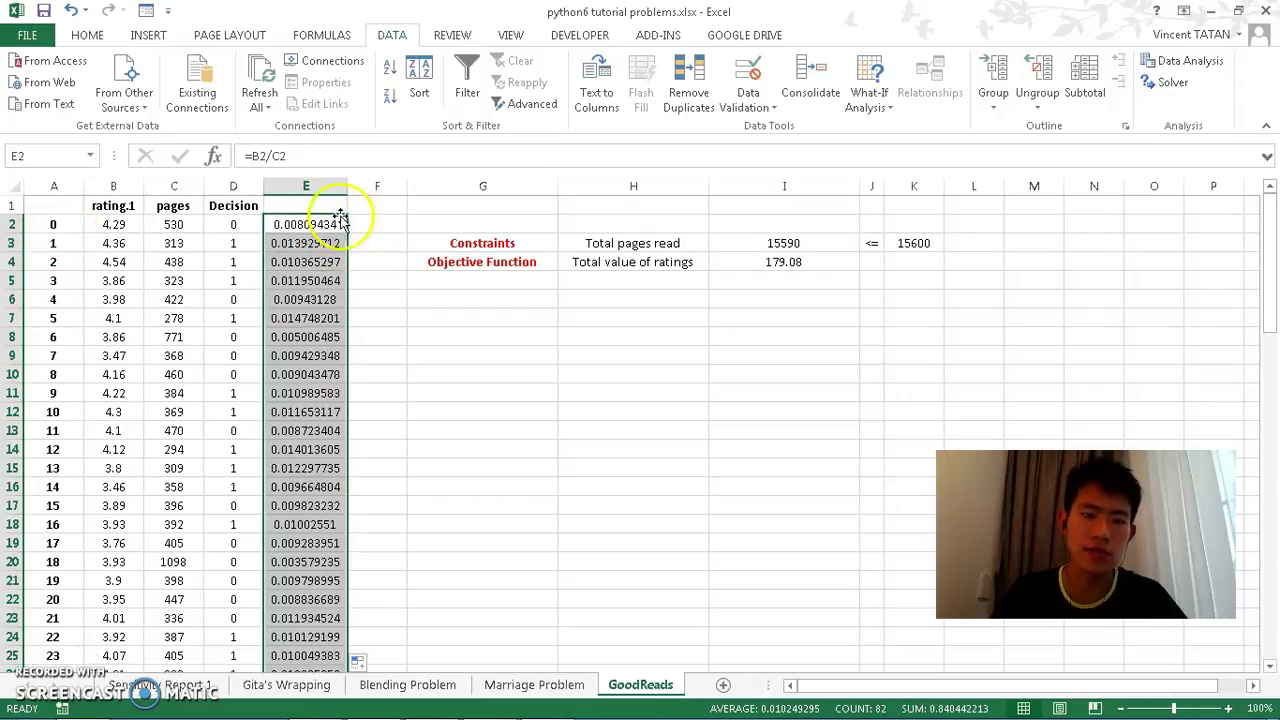
Step: Sort the book table A1:E83 by the rating-per-page values in column E, largest to smallest, keeping the header row
{"action": "left_click_drag", "start_coordinate": [62, 206], "coordinate": [284, 487]}
{"action": "key", "text": "ctrl+shift+Down"}
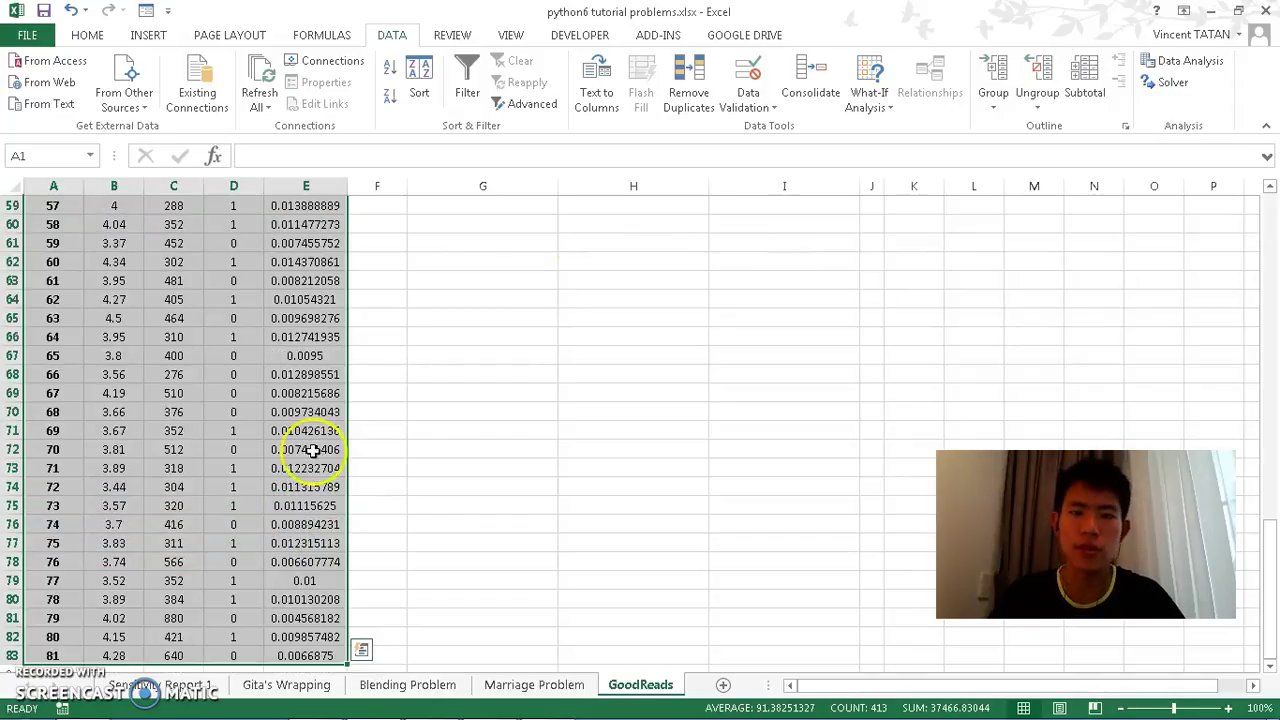
{"action": "left_click_drag", "start_coordinate": [1270, 255], "coordinate": [1268, 185]}
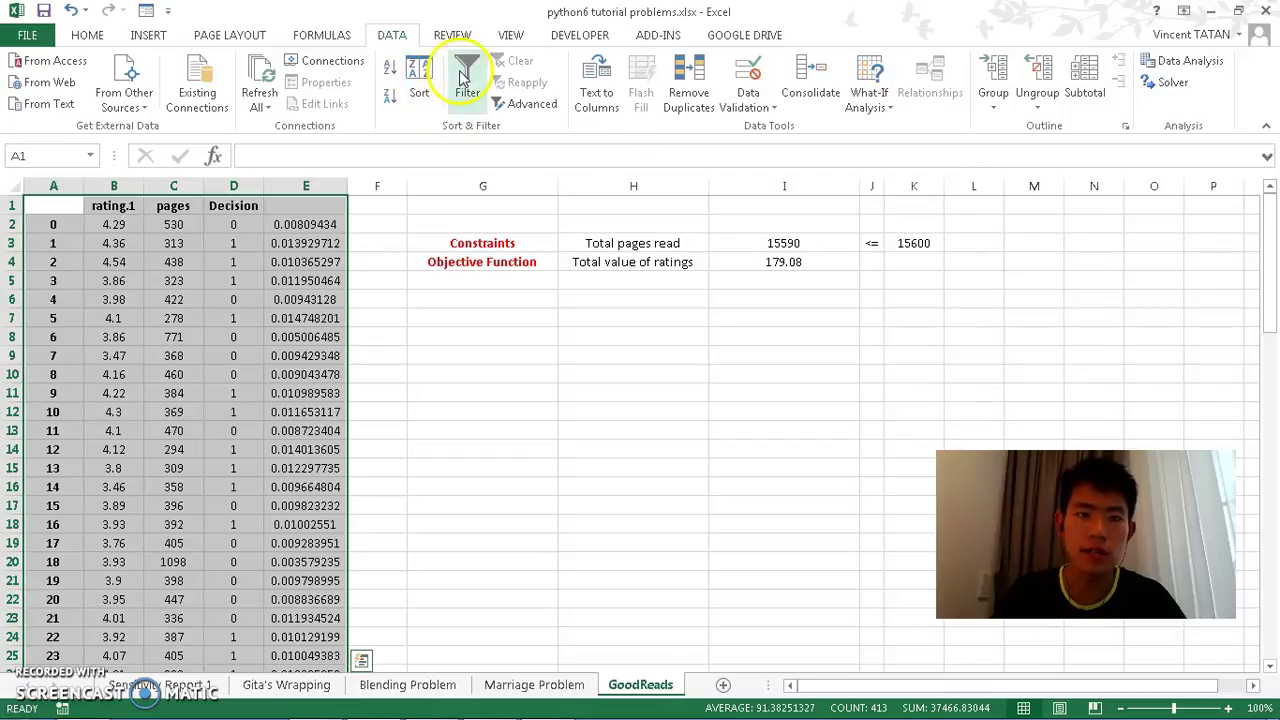
{"action": "left_click", "coordinate": [419, 82]}
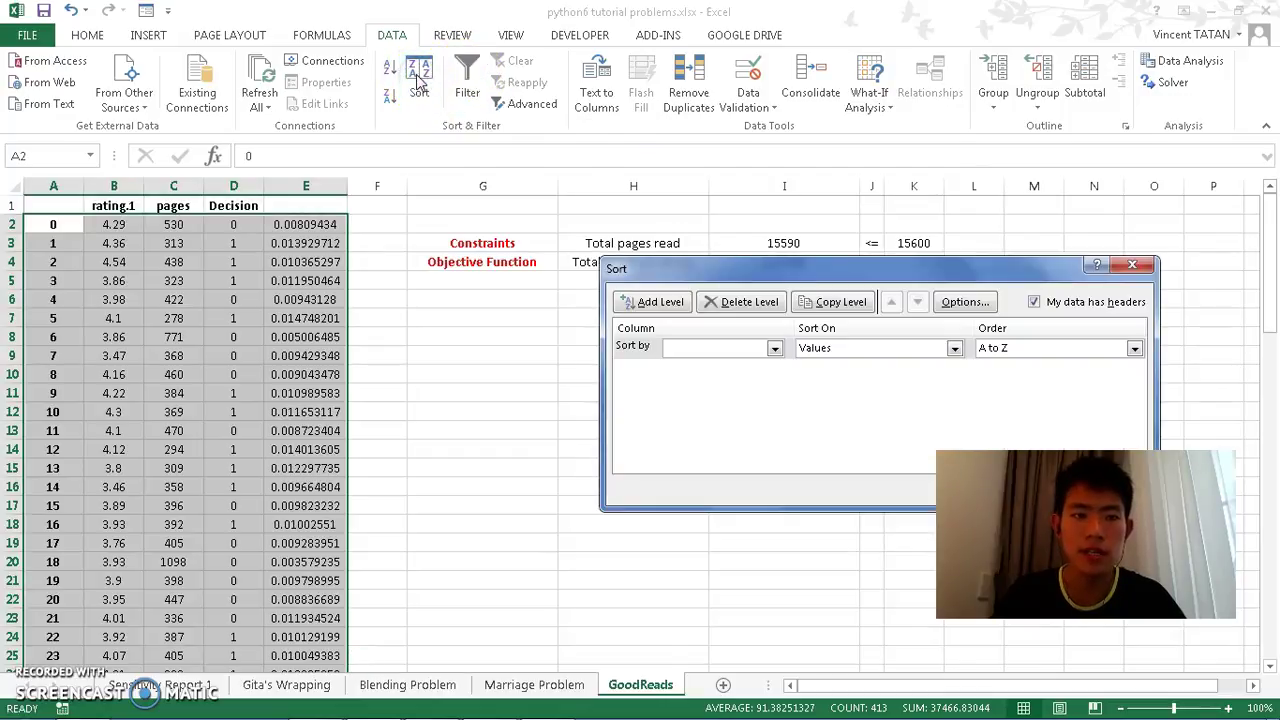
{"action": "left_click", "coordinate": [757, 348]}
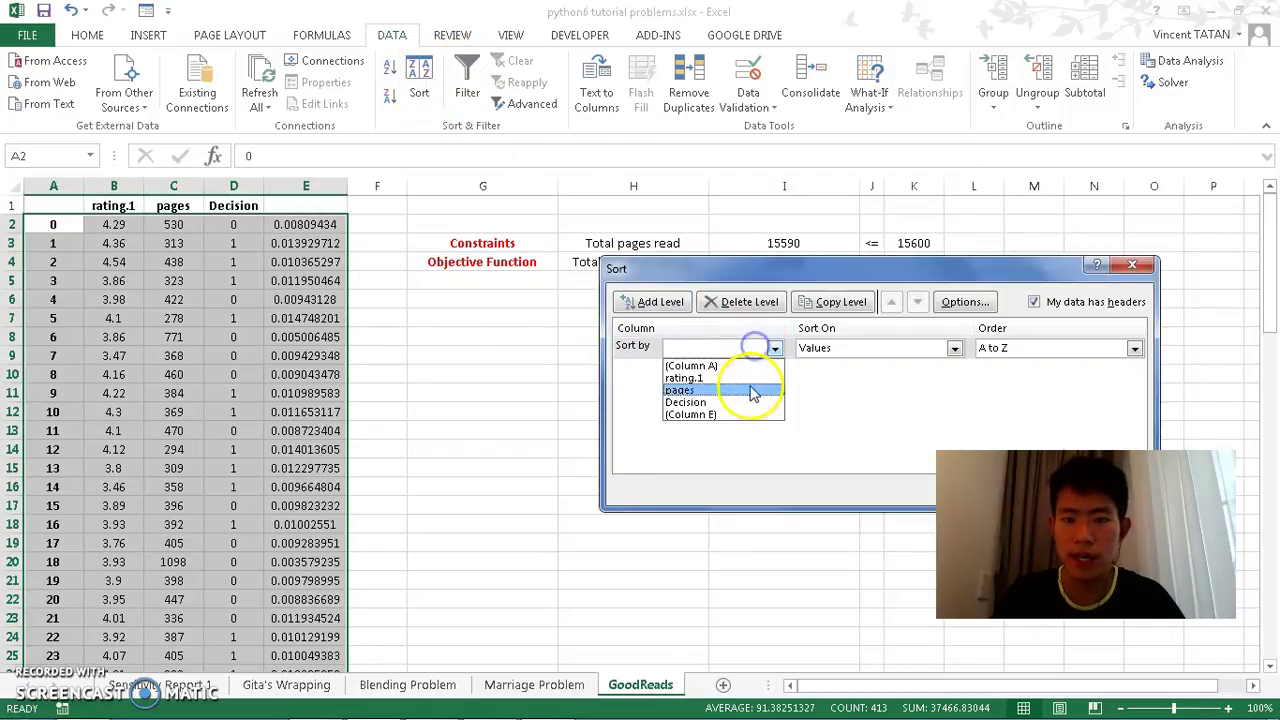
{"action": "left_click", "coordinate": [747, 417]}
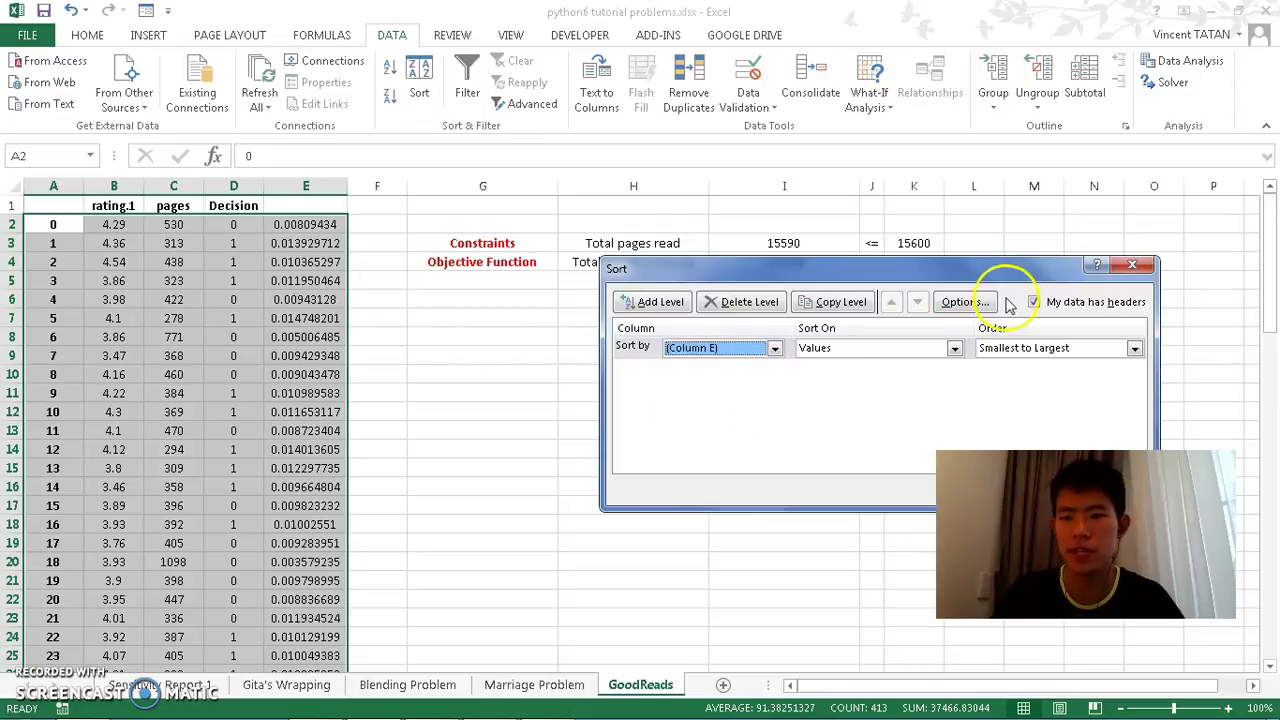
{"action": "left_click", "coordinate": [1025, 348]}
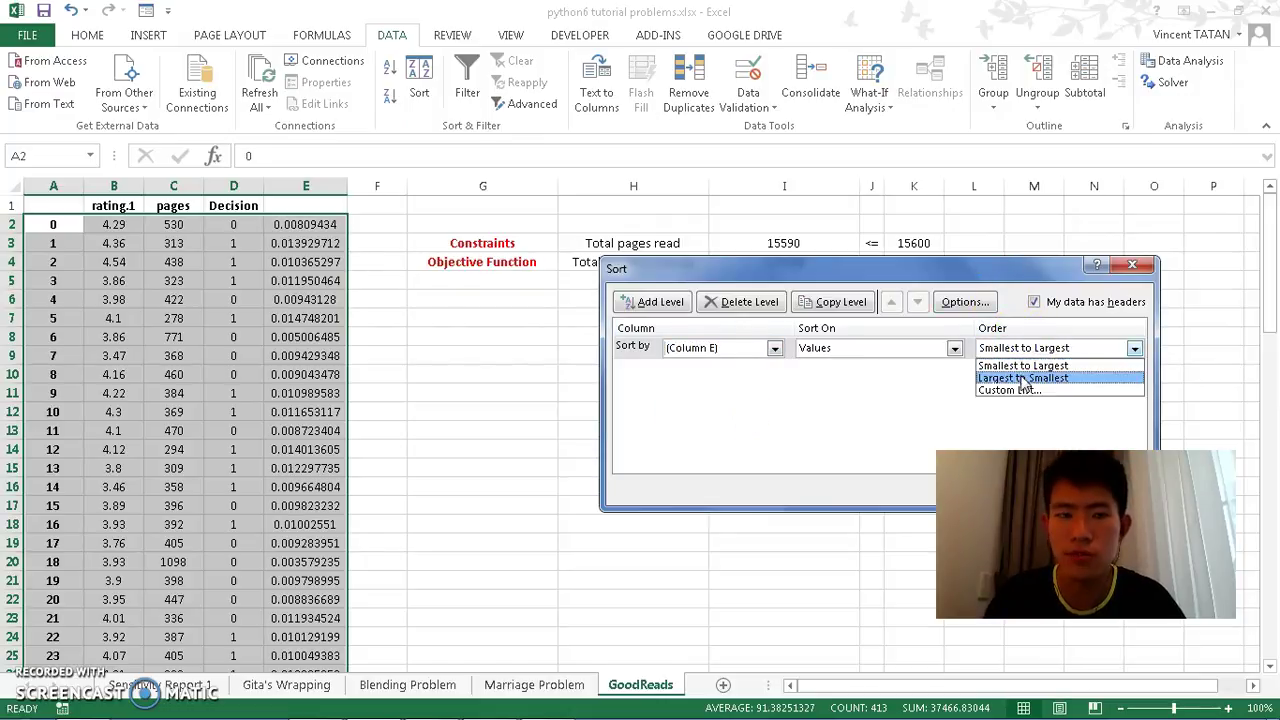
{"action": "left_click", "coordinate": [1022, 377]}
{"action": "left_click_drag", "start_coordinate": [973, 279], "coordinate": [940, 146]}
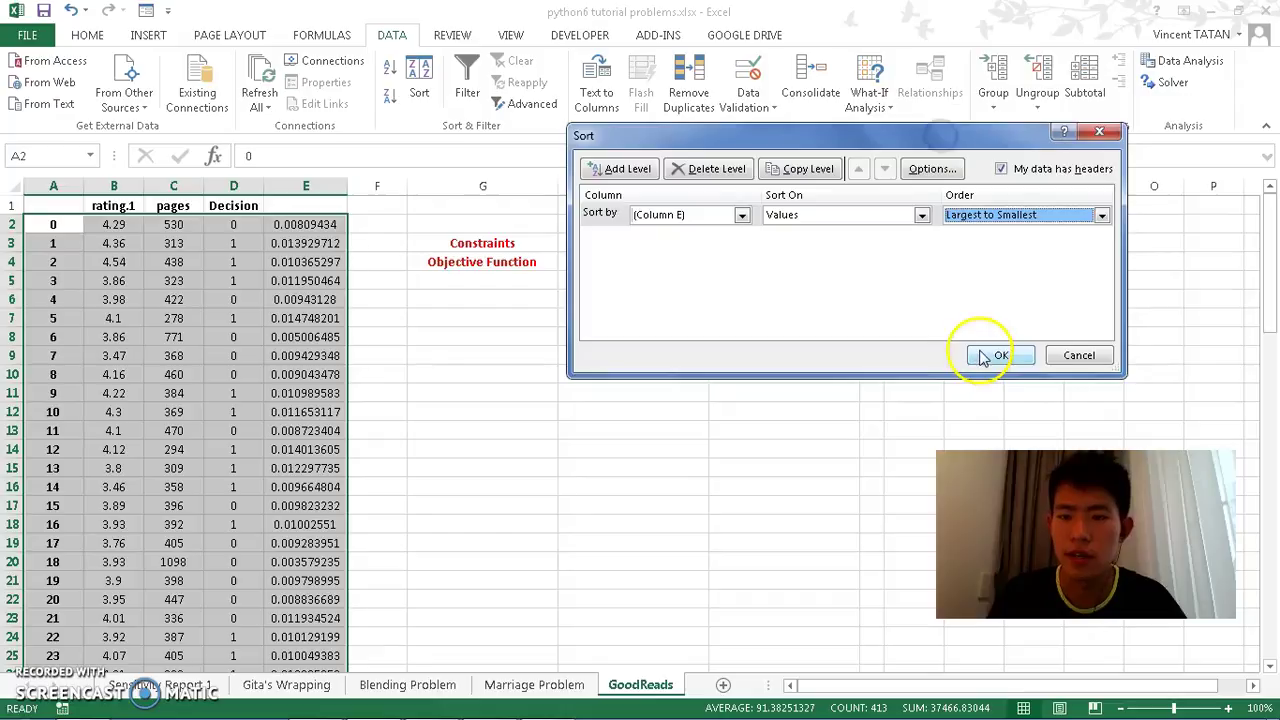
{"action": "left_click", "coordinate": [983, 358]}
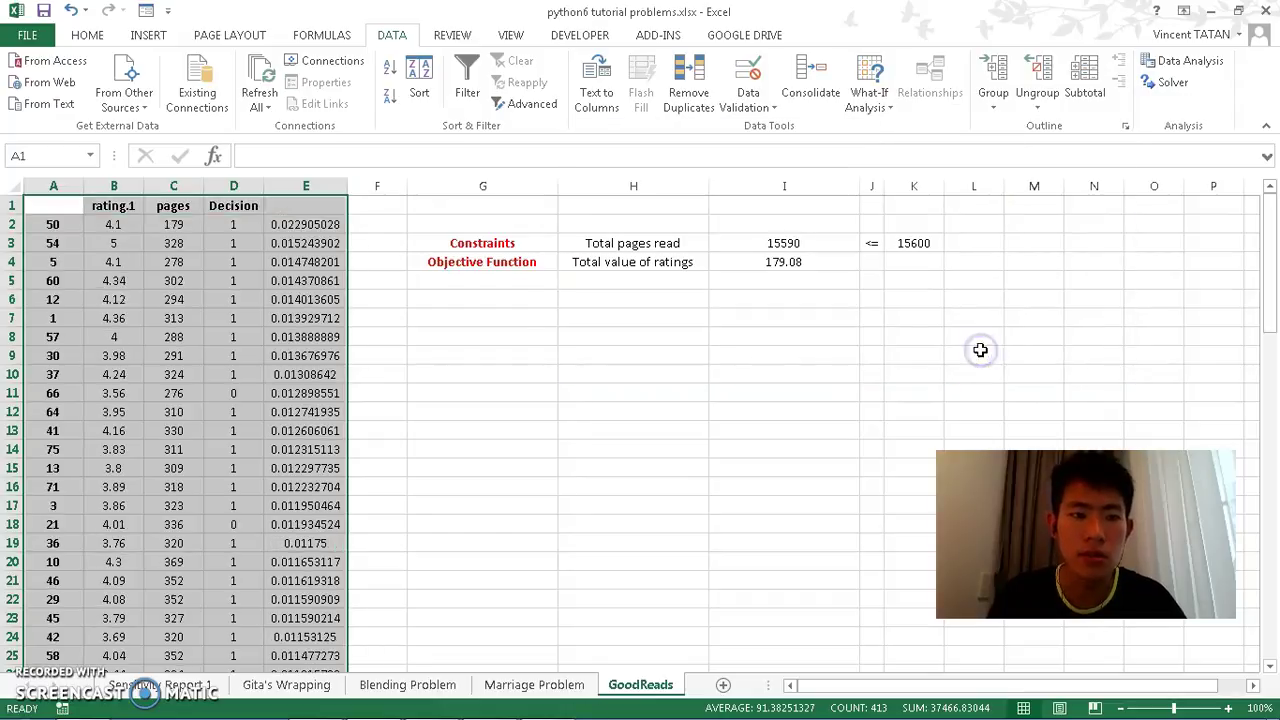
Step: Examine the Decision column down the sorted book list to compare the choices with the rating-per-page values
{"action": "left_click", "coordinate": [285, 258]}
{"action": "key", "text": "Up"}
{"action": "key", "text": "Left"}
{"action": "key", "text": "Up"}
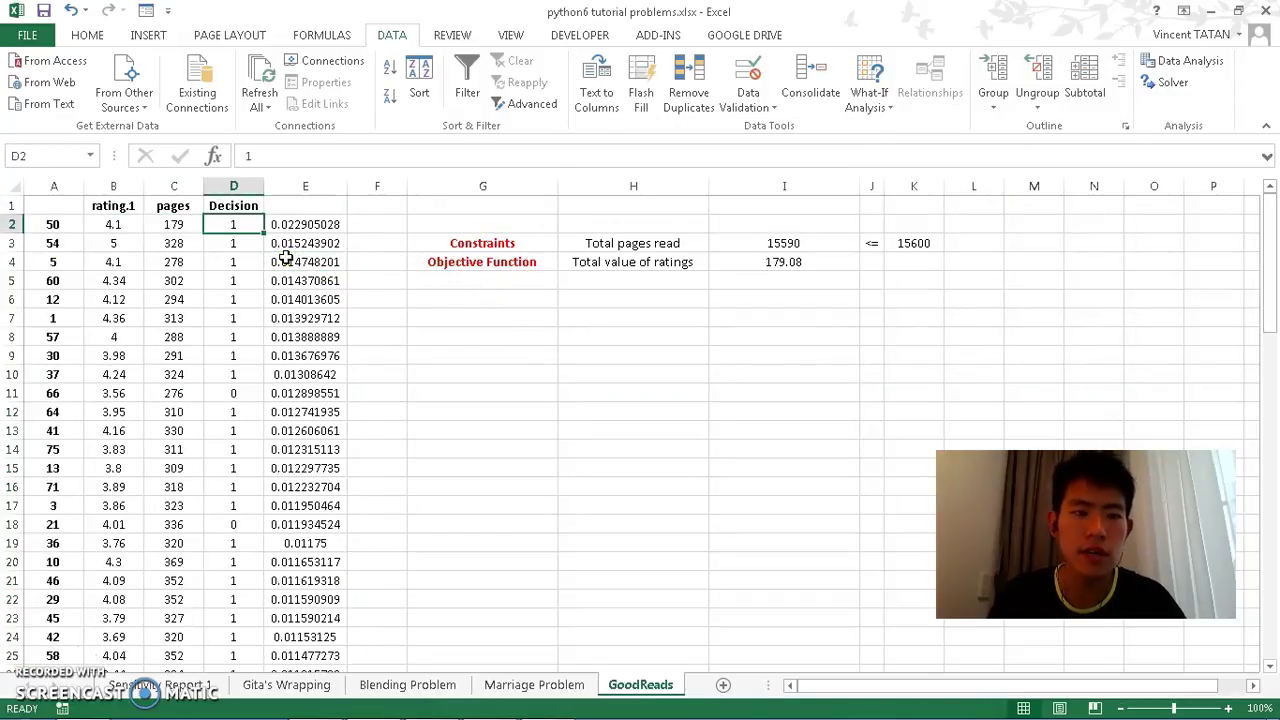
{"action": "key", "text": "Left"}
{"action": "key", "text": "Right"}
{"action": "key", "text": "Down"}
{"action": "key", "text": "Down"}
{"action": "key", "text": "Down"}
{"action": "key", "text": "Down"}
{"action": "key", "text": "Down"}
{"action": "key", "text": "Down"}
{"action": "key", "text": "Down"}
{"action": "key", "text": "Down"}
{"action": "key", "text": "Down"}
{"action": "key", "text": "Down"}
{"action": "key", "text": "Down"}
{"action": "key", "text": "Down"}
{"action": "key", "text": "Down"}
{"action": "key", "text": "Down"}
{"action": "key", "text": "Down"}
{"action": "key", "text": "Down"}
{"action": "key", "text": "Down"}
{"action": "key", "text": "Down"}
{"action": "key", "text": "Down"}
{"action": "key", "text": "Down"}
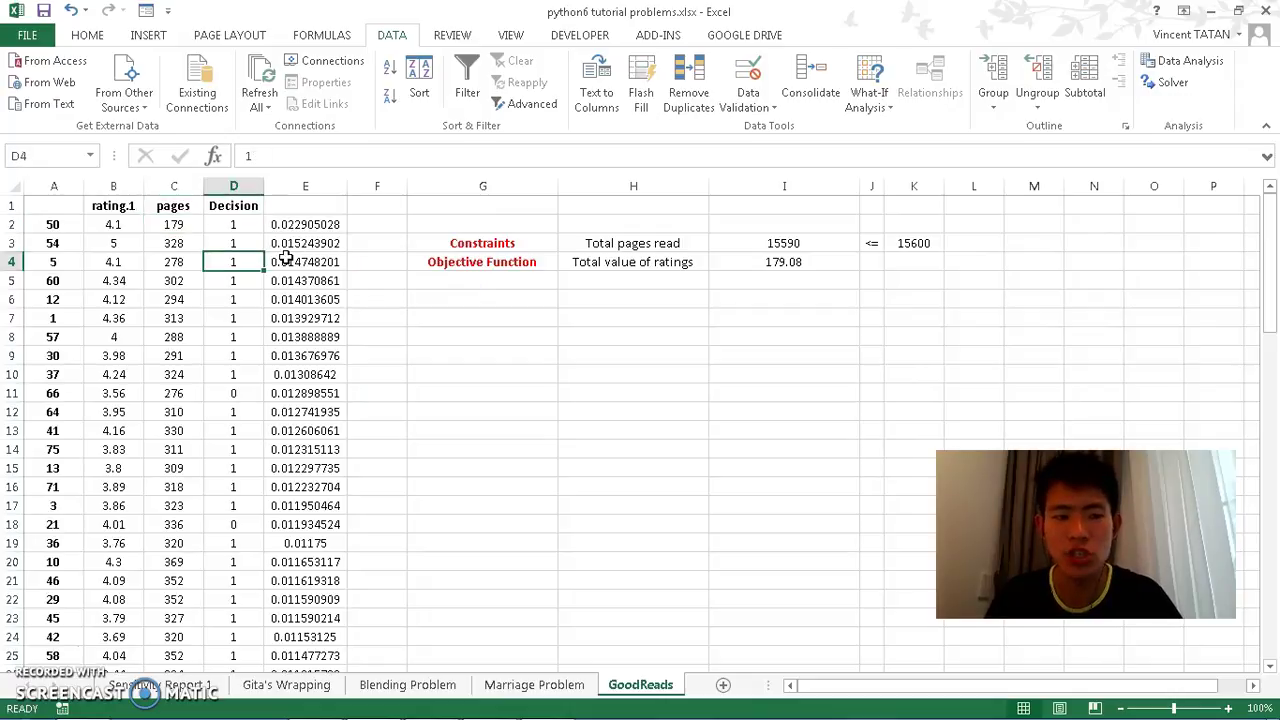
{"action": "key", "text": "Down"}
{"action": "key", "text": "Down"}
{"action": "key", "text": "Down"}
{"action": "key", "text": "Down"}
{"action": "key", "text": "Down"}
{"action": "key", "text": "Down"}
{"action": "key", "text": "Down"}
{"action": "key", "text": "Down"}
{"action": "key", "text": "Down"}
{"action": "key", "text": "Down"}
{"action": "key", "text": "Down"}
{"action": "key", "text": "Down"}
{"action": "key", "text": "Down"}
{"action": "key", "text": "Down"}
{"action": "key", "text": "Down"}
{"action": "key", "text": "Down"}
{"action": "key", "text": "Down"}
{"action": "key", "text": "Down"}
{"action": "key", "text": "Down"}
{"action": "key", "text": "Down"}
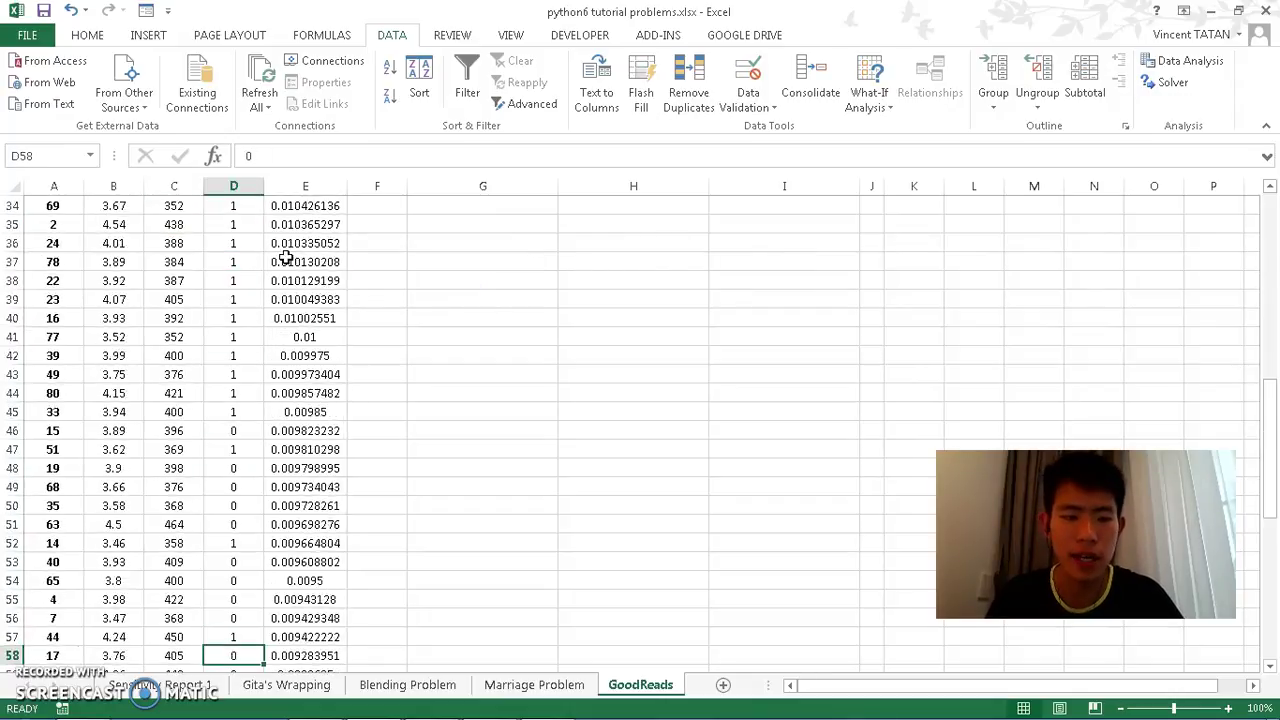
{"action": "key", "text": "ctrl+Down"}
{"action": "key", "text": "ctrl+Up"}
{"action": "key", "text": "Up"}
{"action": "key", "text": "Up"}
{"action": "key", "text": "Up"}
{"action": "key", "text": "Up"}
{"action": "key", "text": "Up"}
{"action": "key", "text": "Up"}
{"action": "key", "text": "Up"}
{"action": "key", "text": "Up"}
{"action": "key", "text": "Up"}
{"action": "key", "text": "Up"}
{"action": "key", "text": "Up"}
{"action": "key", "text": "Up"}
{"action": "key", "text": "Up"}
{"action": "key", "text": "Up"}
{"action": "key", "text": "Up"}
{"action": "key", "text": "Up"}
{"action": "key", "text": "Up"}
{"action": "key", "text": "Up"}
{"action": "key", "text": "Up"}
{"action": "key", "text": "Up"}
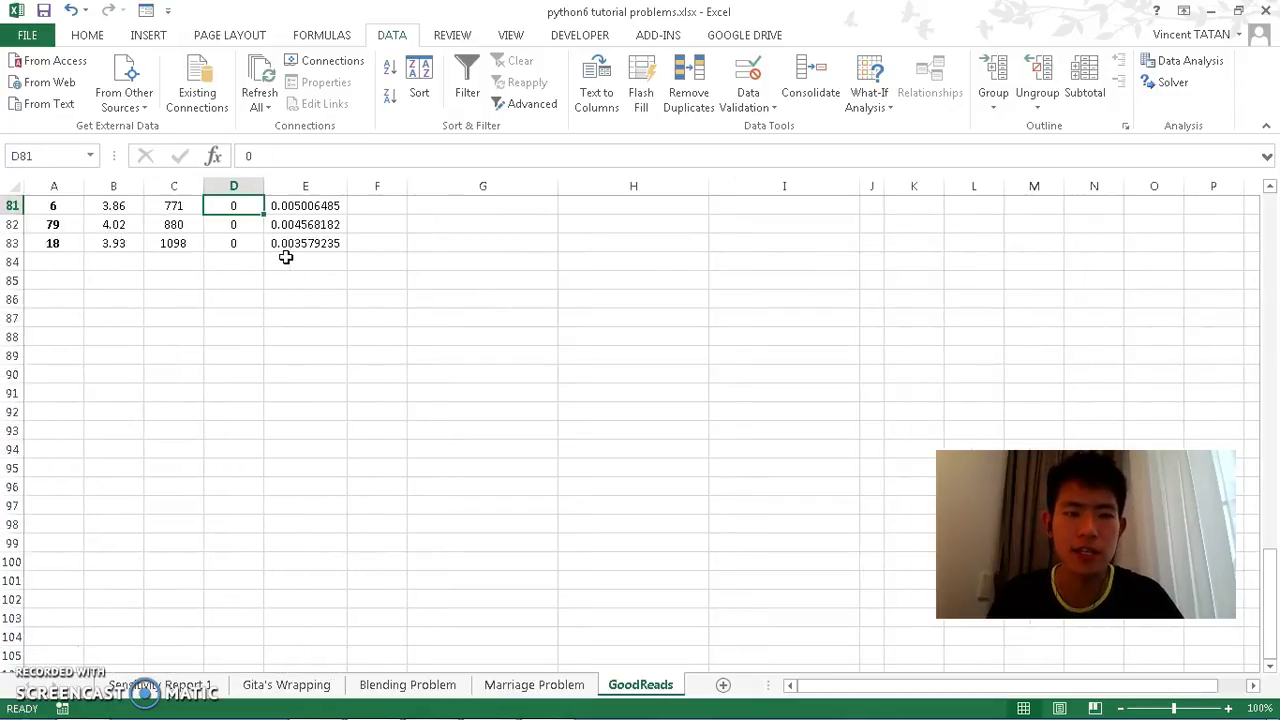
{"action": "key", "text": "ctrl+Up"}
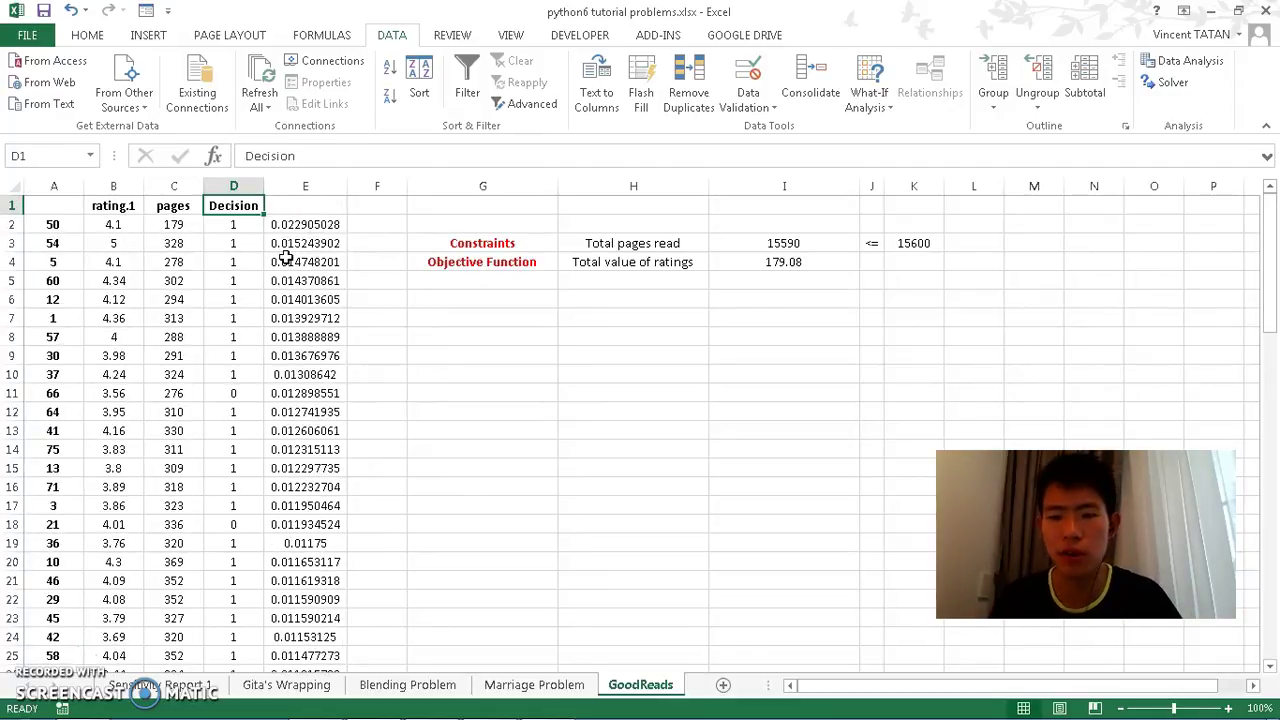
Step: Examine the highest rating-per-page values in E2:E9 alongside the first book's pages
{"action": "key", "text": "Down"}
{"action": "key", "text": "Right"}
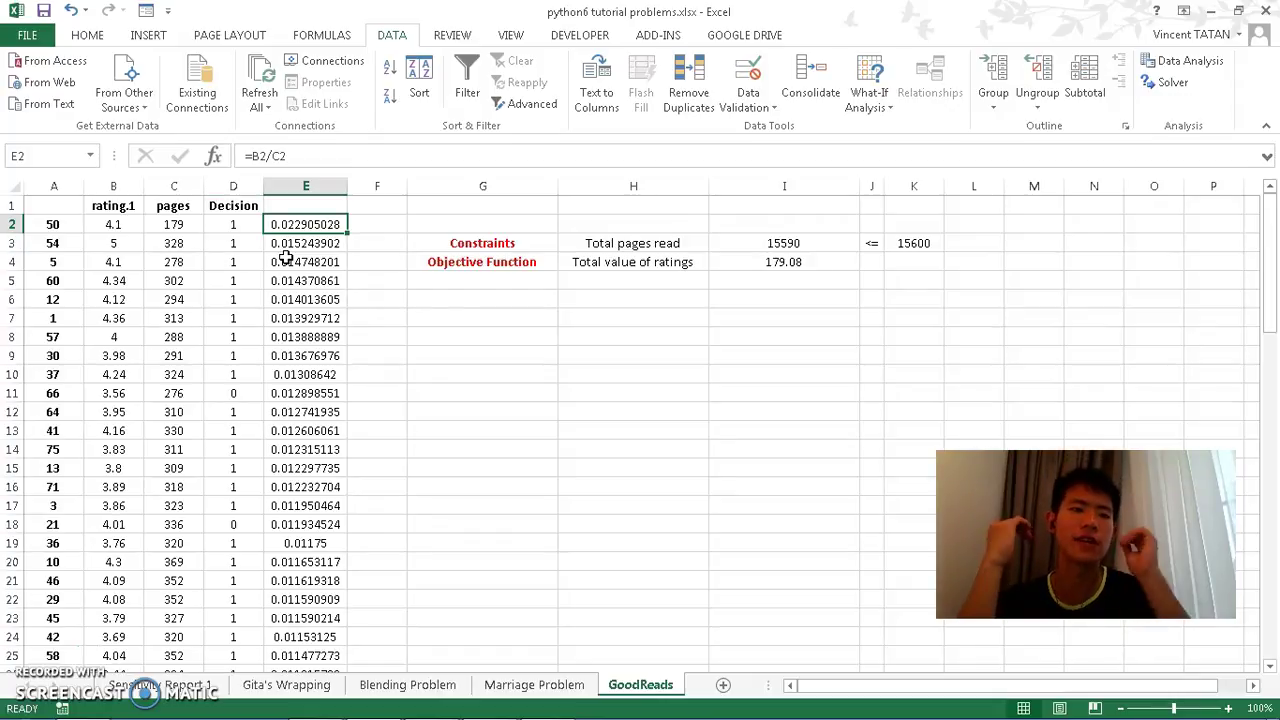
{"action": "key", "text": "Left"}
{"action": "key", "text": "Left"}
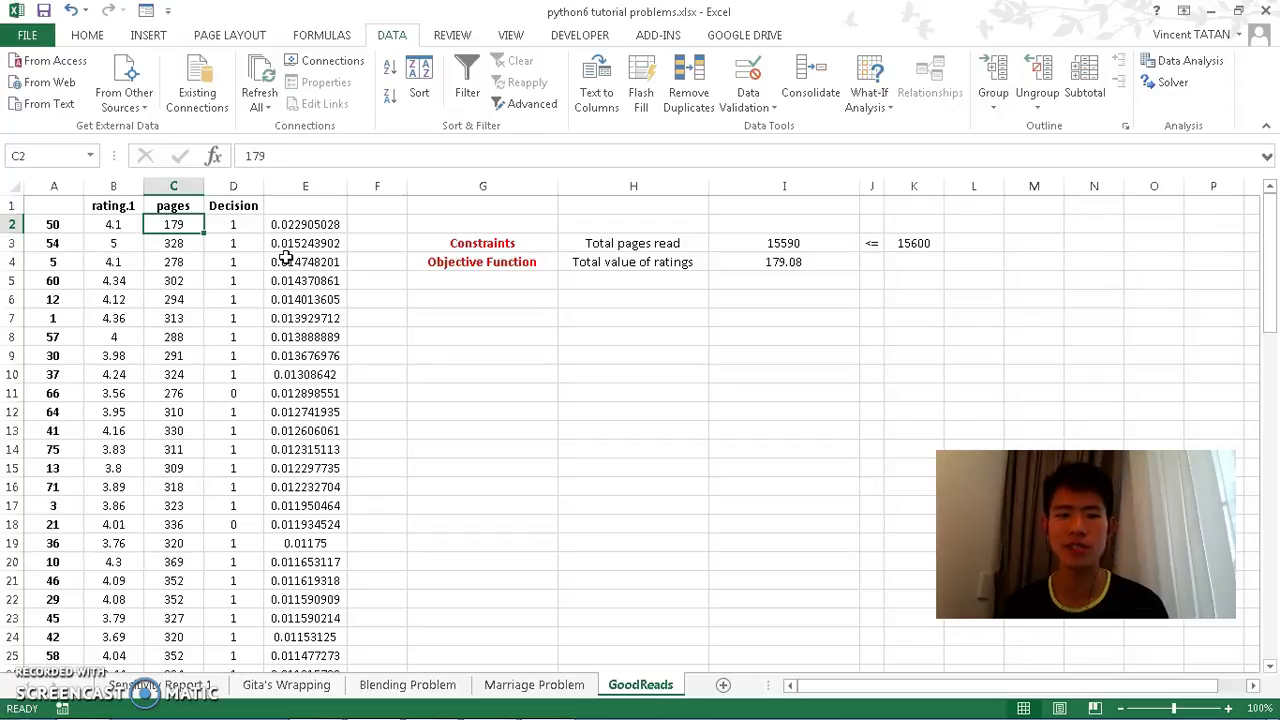
{"action": "left_click_drag", "start_coordinate": [305, 225], "coordinate": [300, 355]}
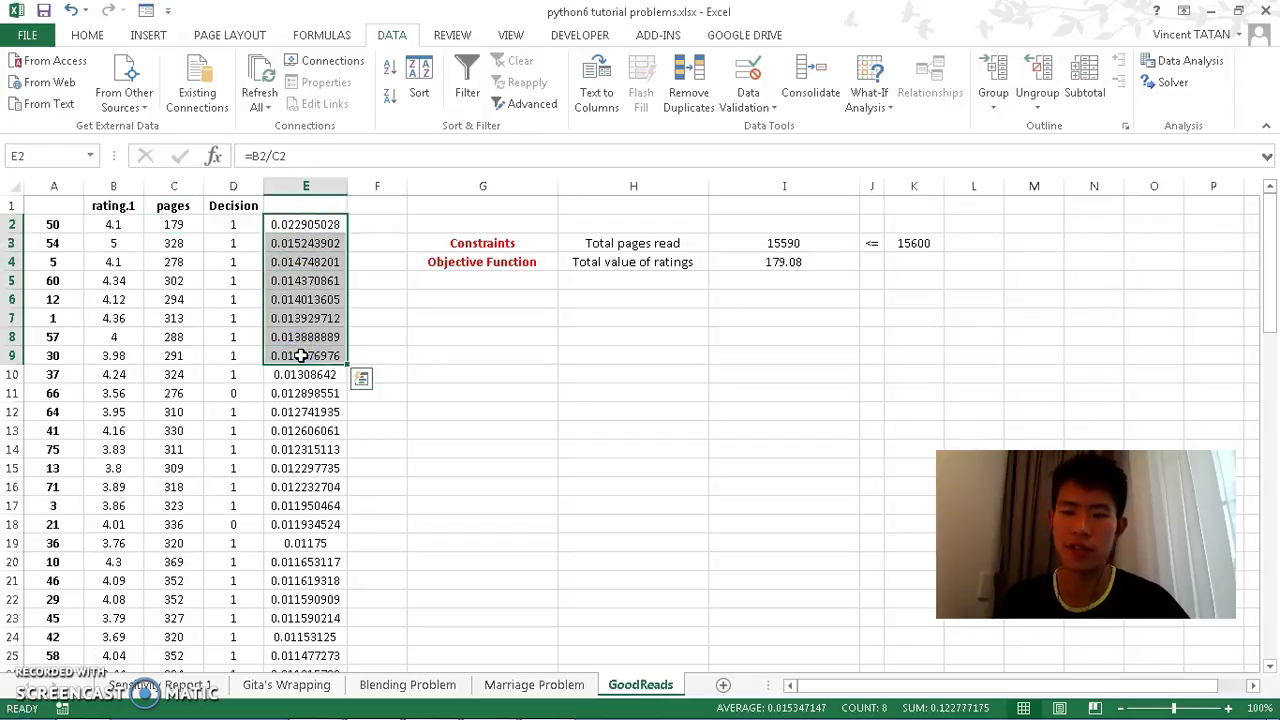
{"action": "left_click", "coordinate": [285, 207]}
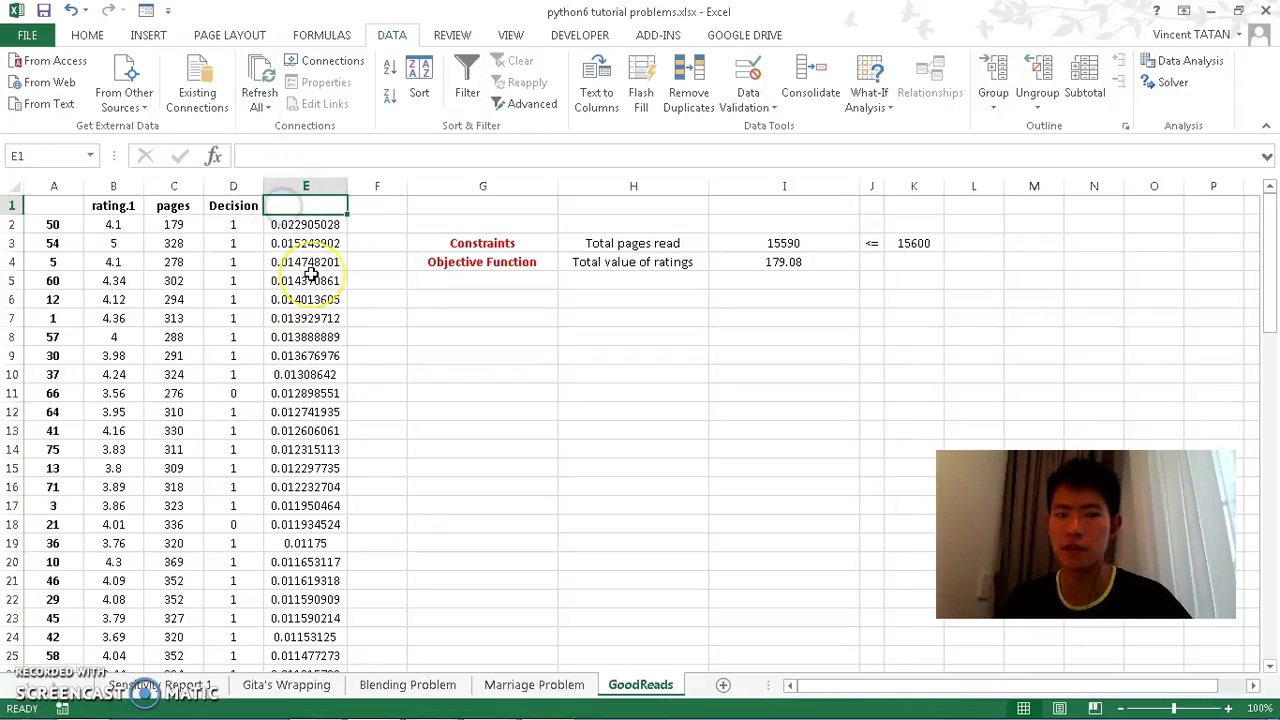